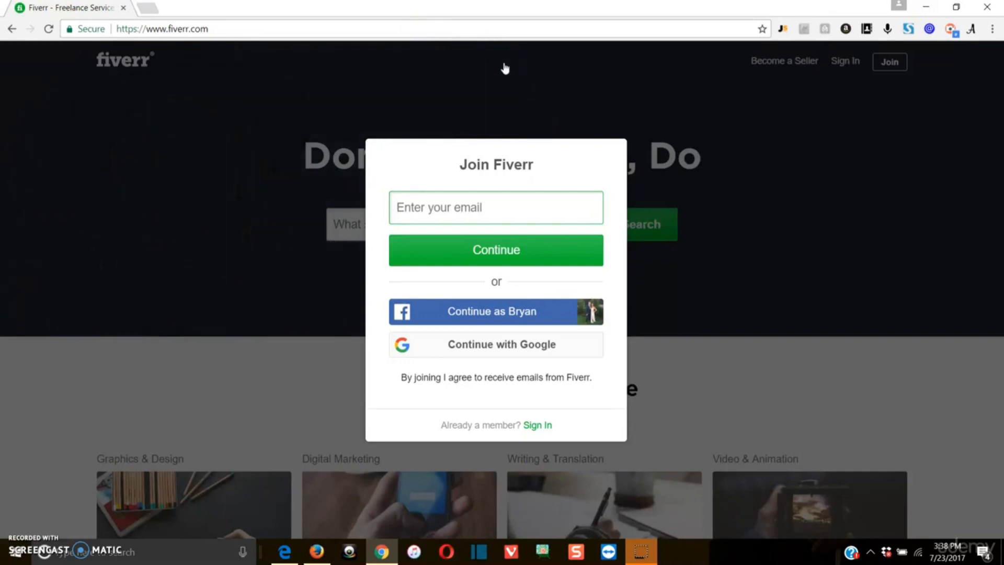
Close the Join Fiverr sign-up modal and scroll through the home page's marketplace sections and back to the top.
click(500, 76)
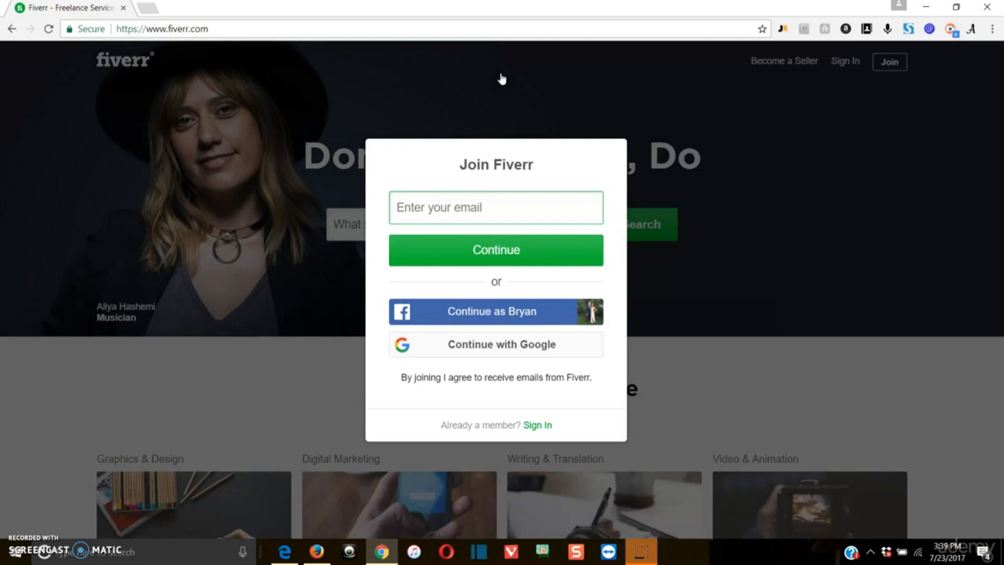
click(504, 70)
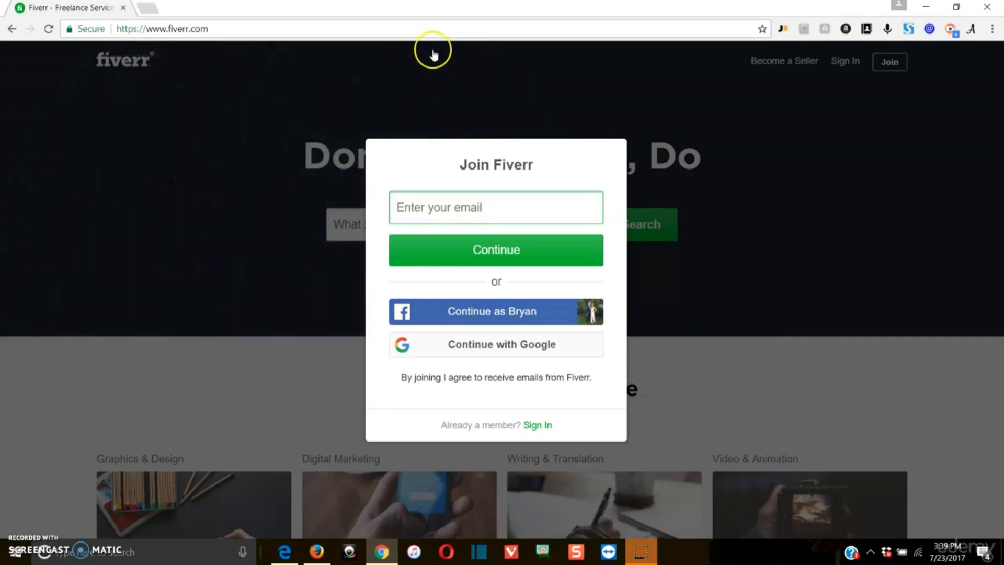
click(435, 29)
click(811, 305)
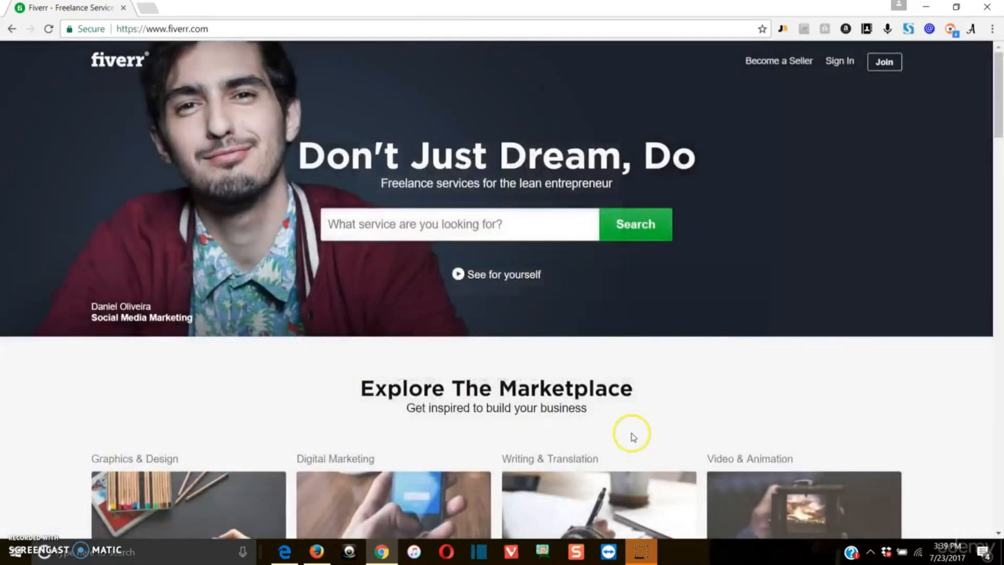
scroll(679, 329, down, 4)
scroll(680, 326, down, 15)
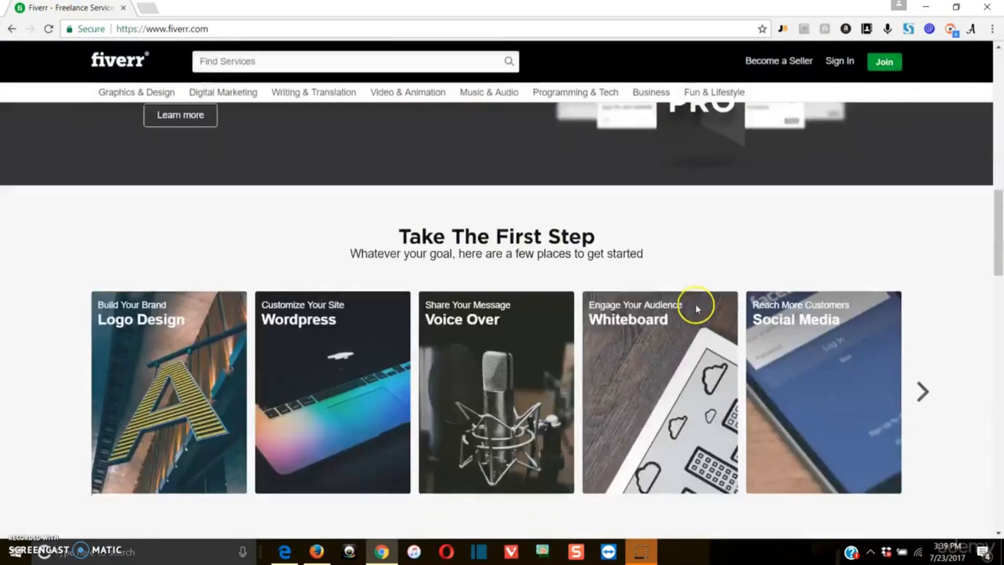
scroll(698, 306, up, 1)
scroll(697, 311, up, 15)
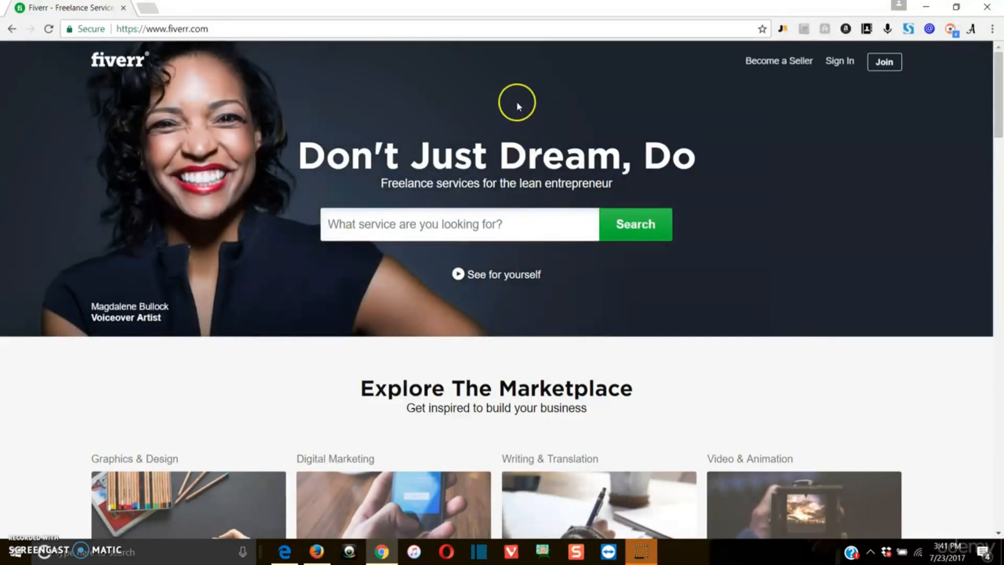
scroll(563, 171, down, 6)
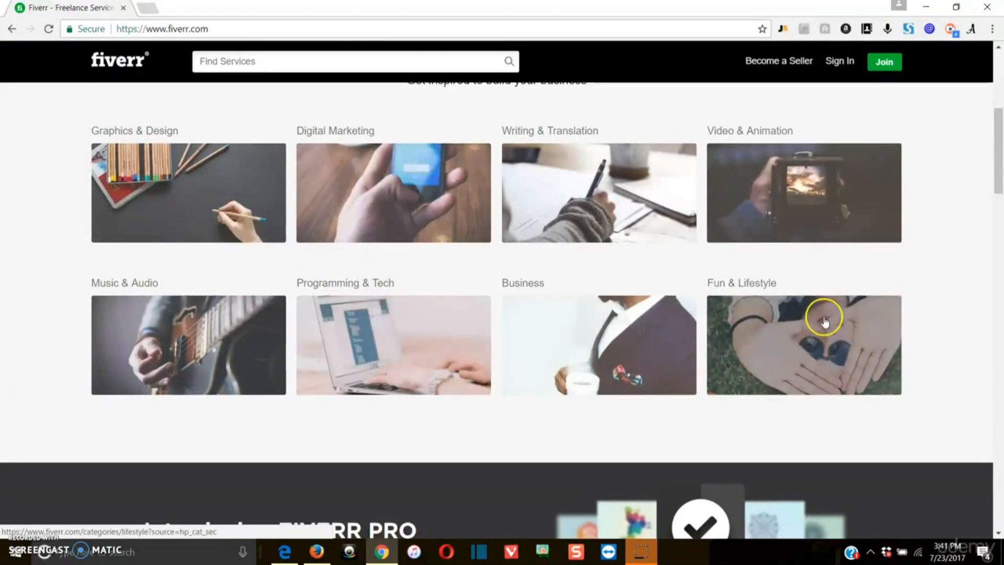
scroll(195, 350, down, 10)
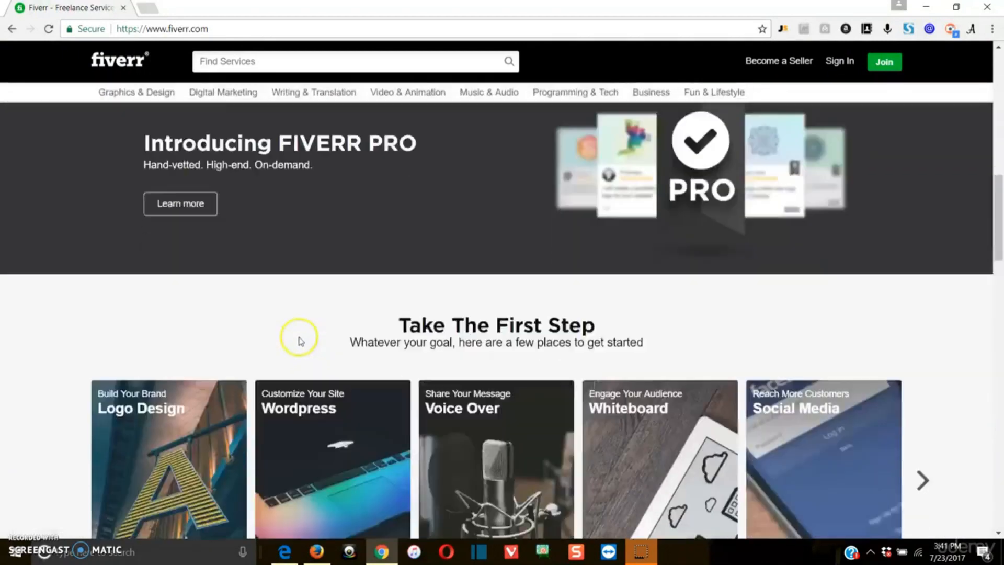
scroll(798, 186, up, 15)
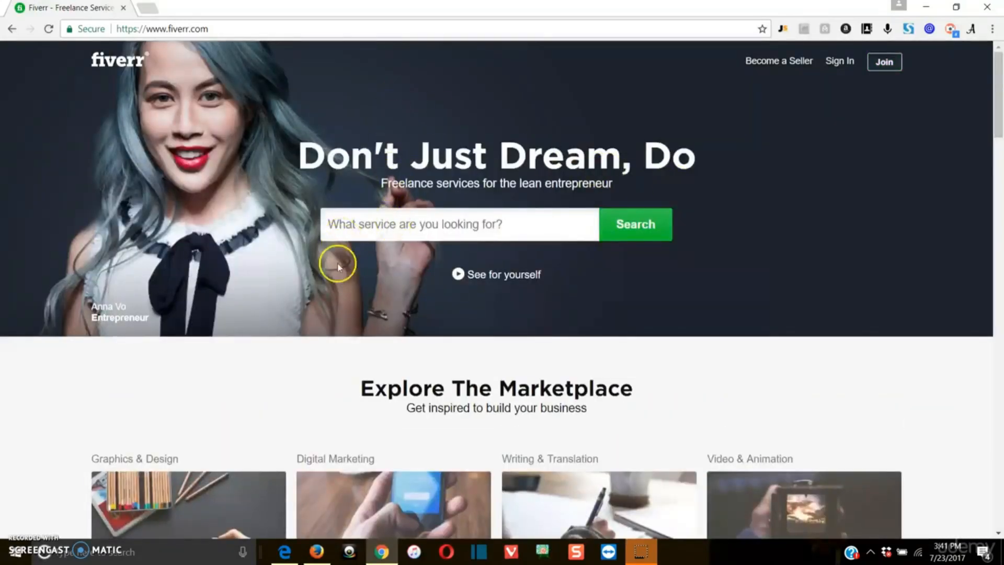
Search Fiverr's service box for 'email blast' to list the matching bulk-email gigs.
click(498, 235)
text(e)
key(BackSpace)
text(email blast)
key(Return)
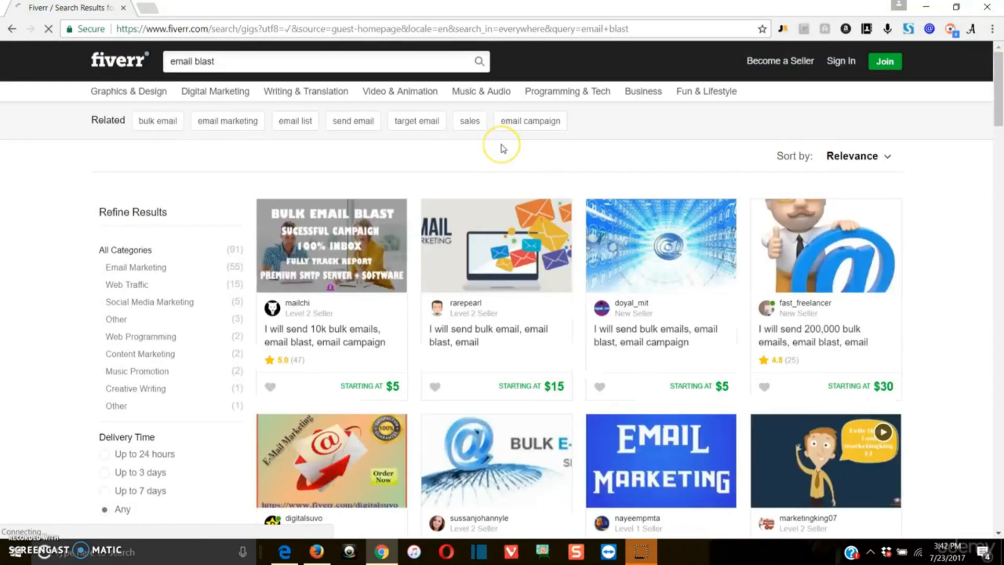
click(504, 150)
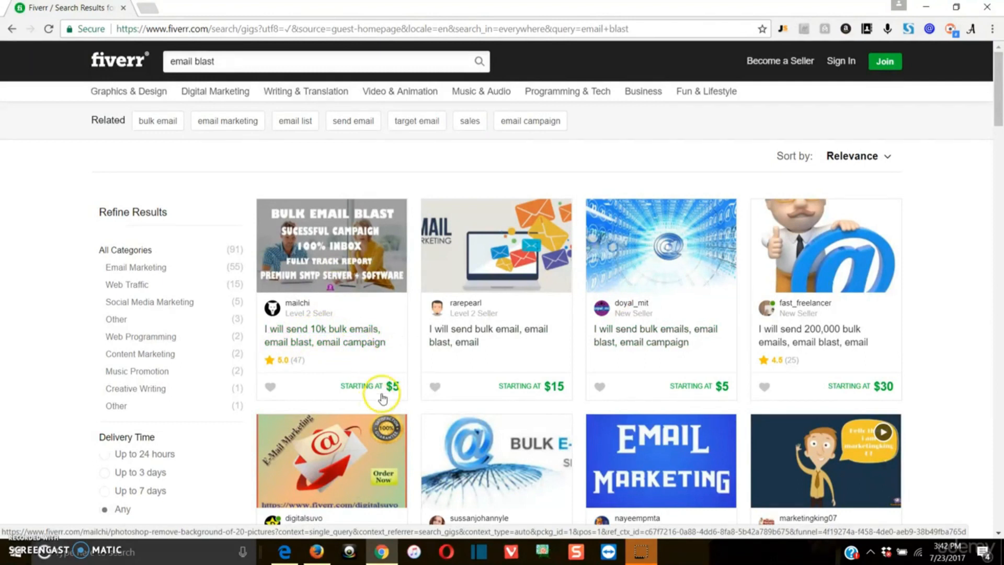
click(421, 183)
click(416, 179)
scroll(957, 314, down, 3)
scroll(958, 331, up, 3)
Enter the account e-mail and a password in the Login to Fiverr dialog without submitting.
click(579, 183)
click(579, 186)
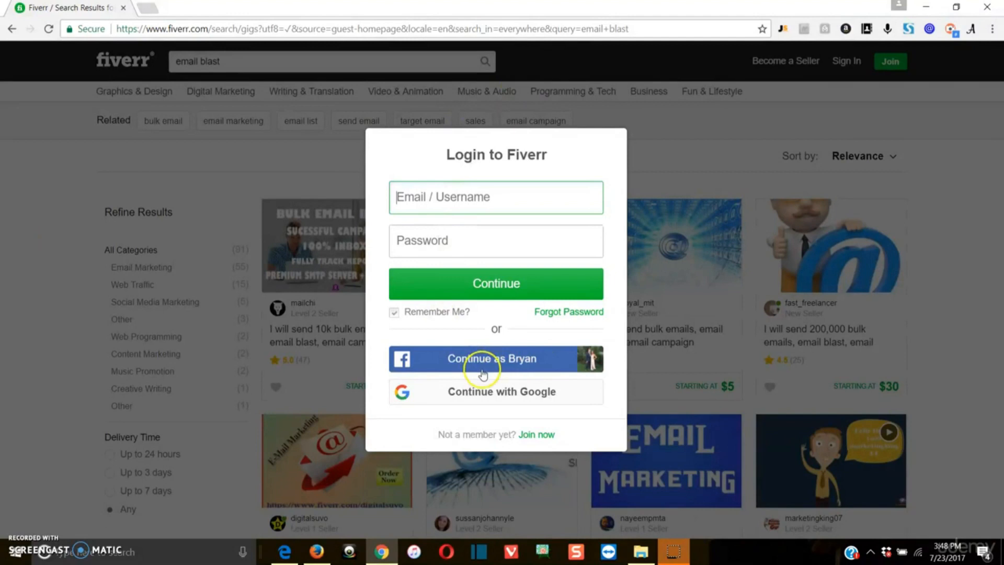
click(653, 318)
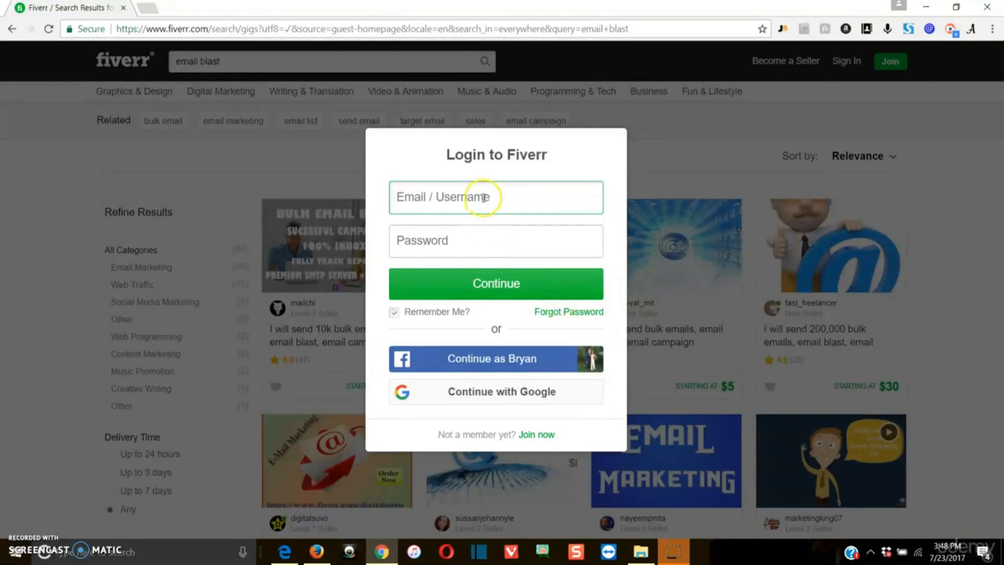
click(482, 361)
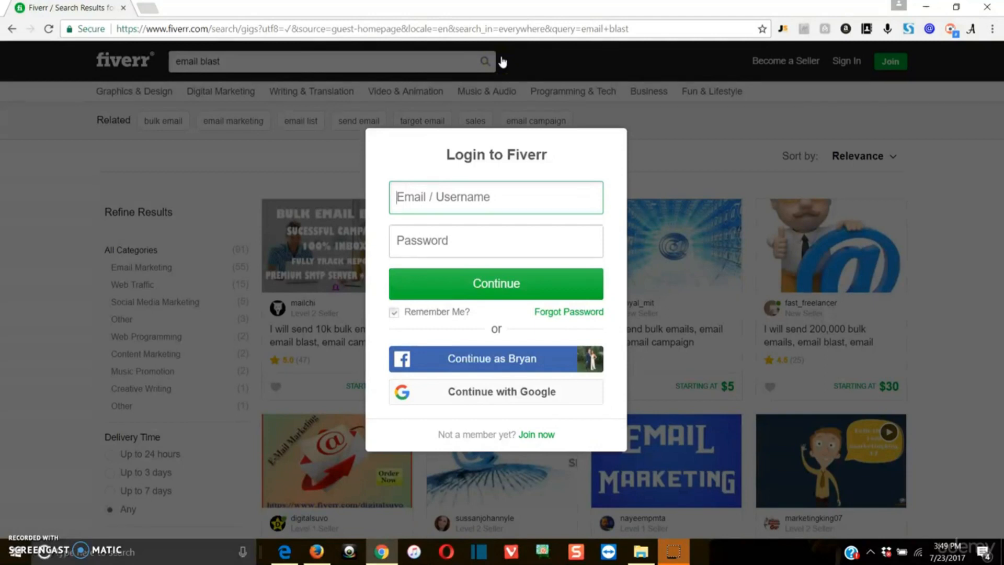
click(480, 190)
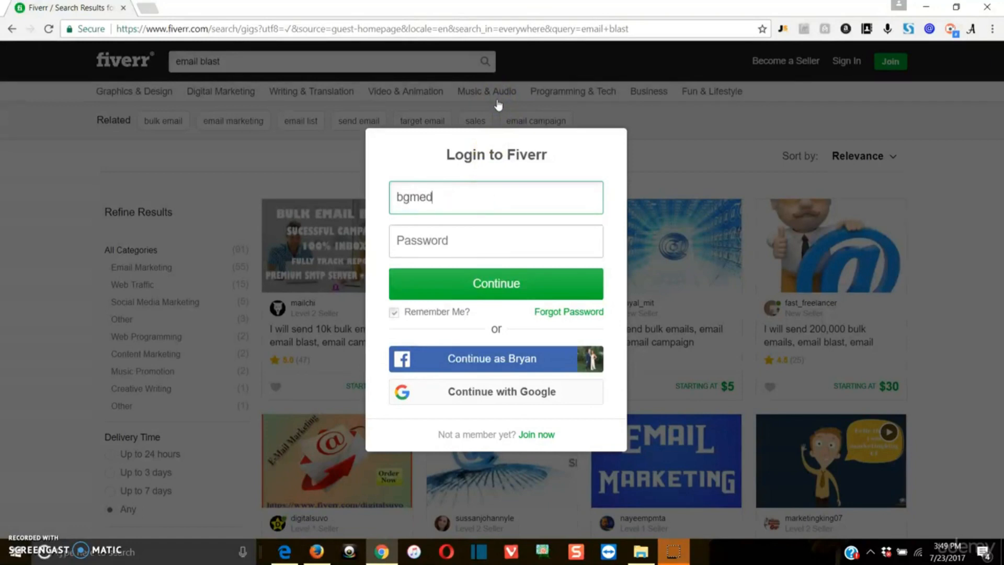
key(Tab)
text(••)
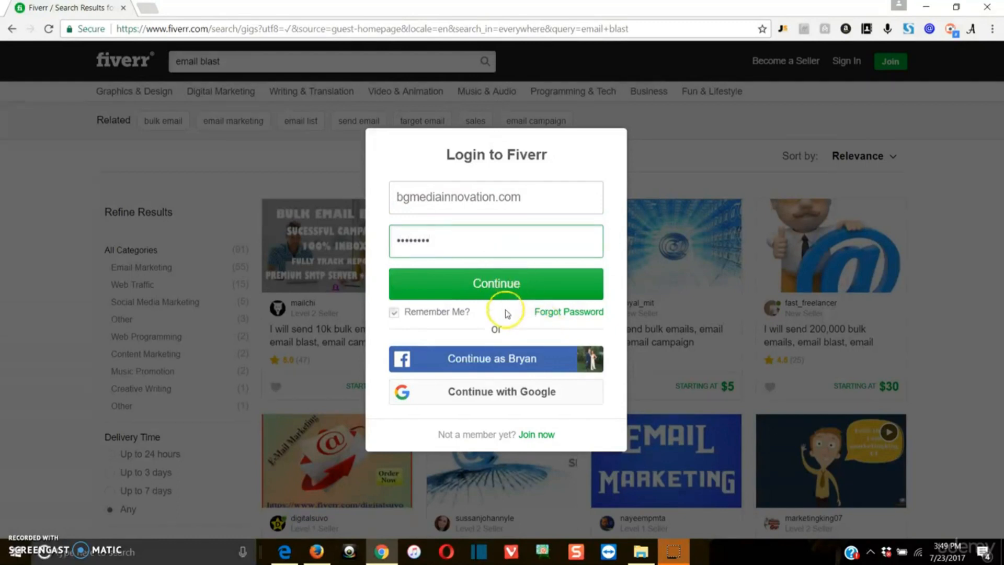
Switch to Join, enter the account's Gmail address, and continue to the username step.
click(537, 435)
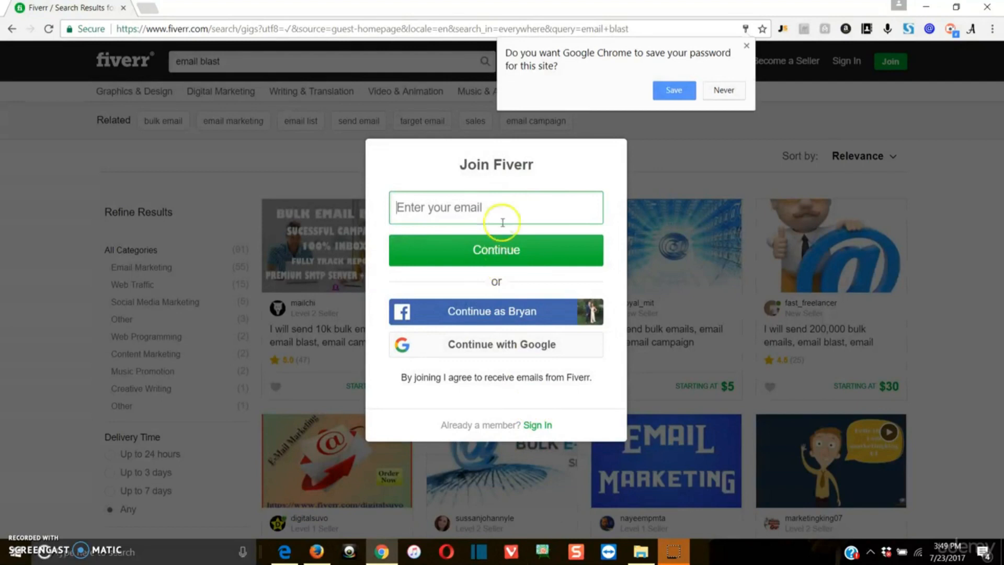
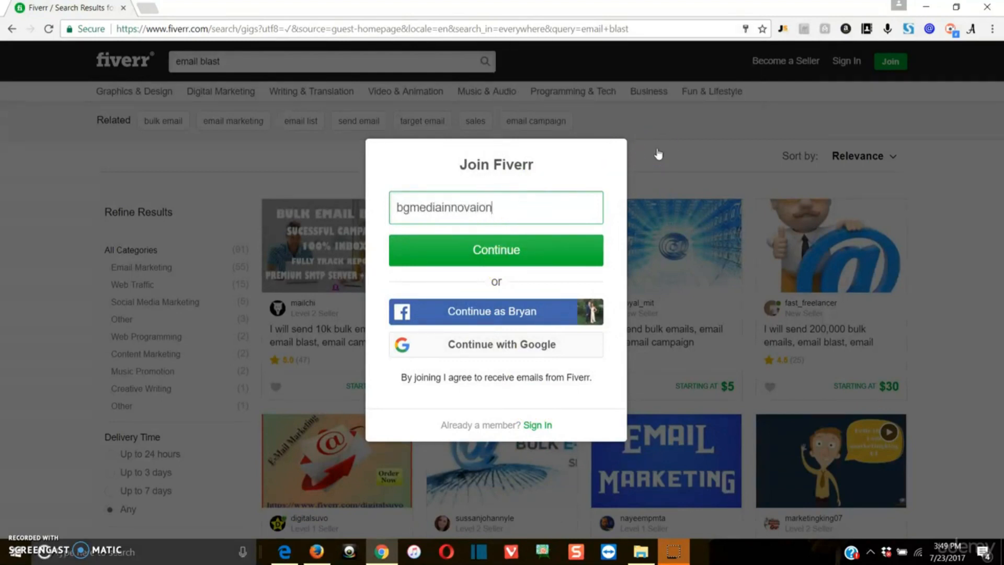
click(564, 210)
key(BackSpace)
key(BackSpace)
key(BackSpace)
key(BackSpace)
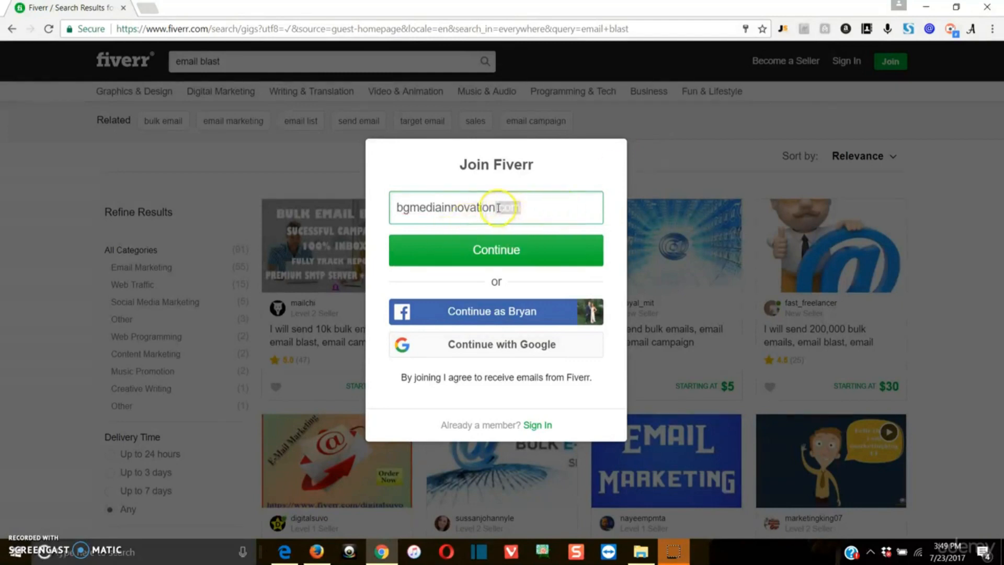
text(@gm)
key(BackSpace)
text(gmail.com)
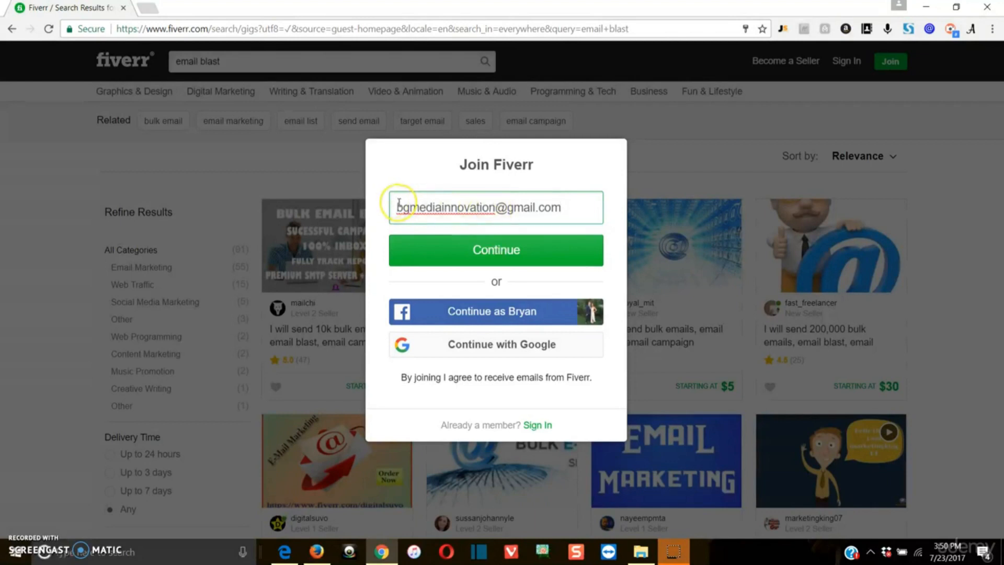
click(502, 253)
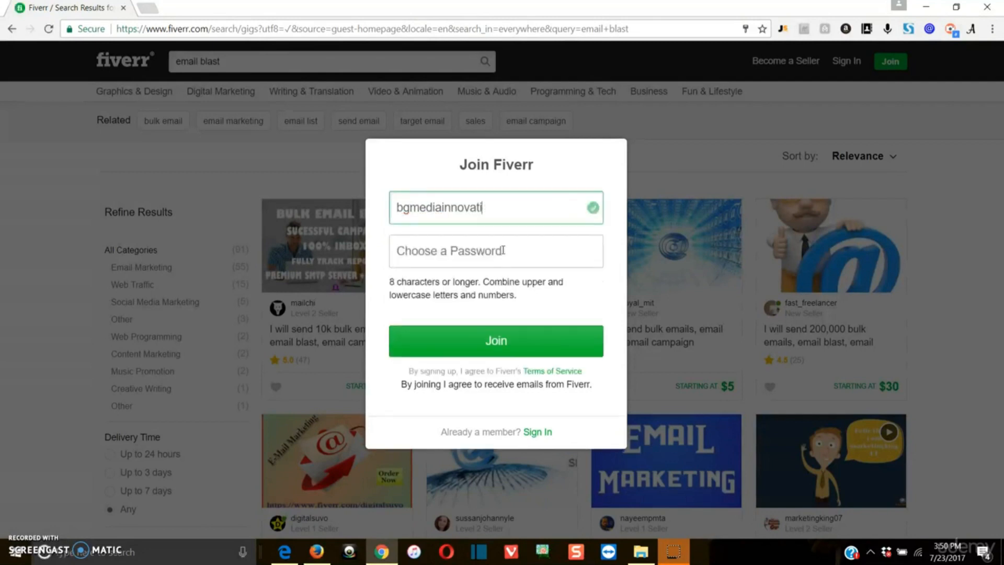
Replace the already-taken suggested username with a new username.
drag(519, 205, 292, 202)
key(Right)
key(BackSpace)
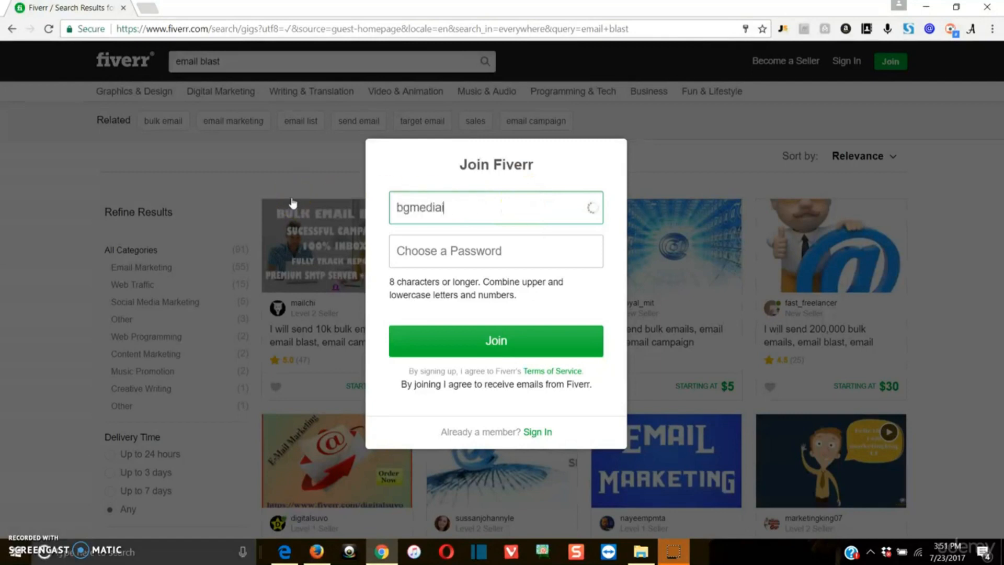
key(Tab)
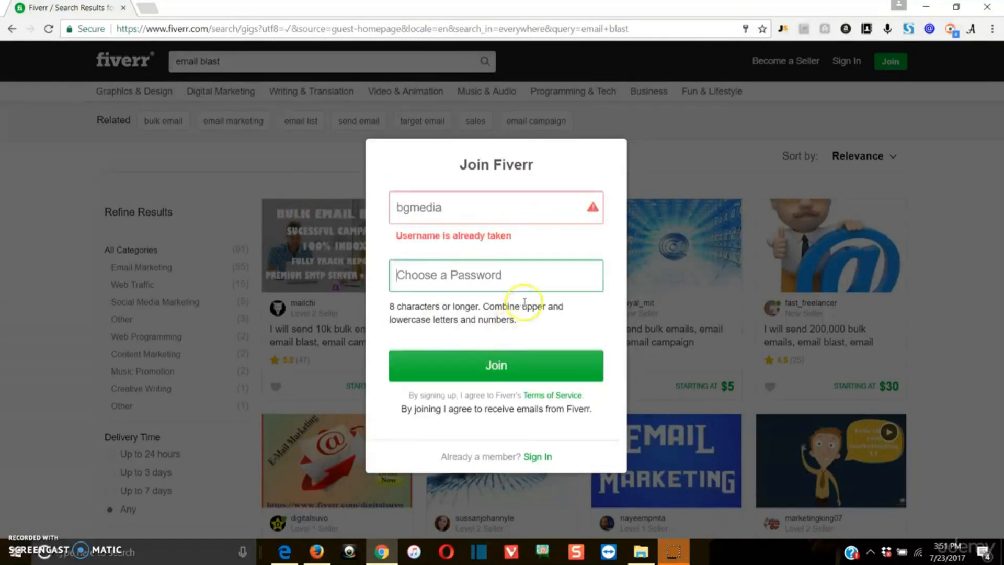
drag(504, 215, 360, 219)
key(BackSpace)
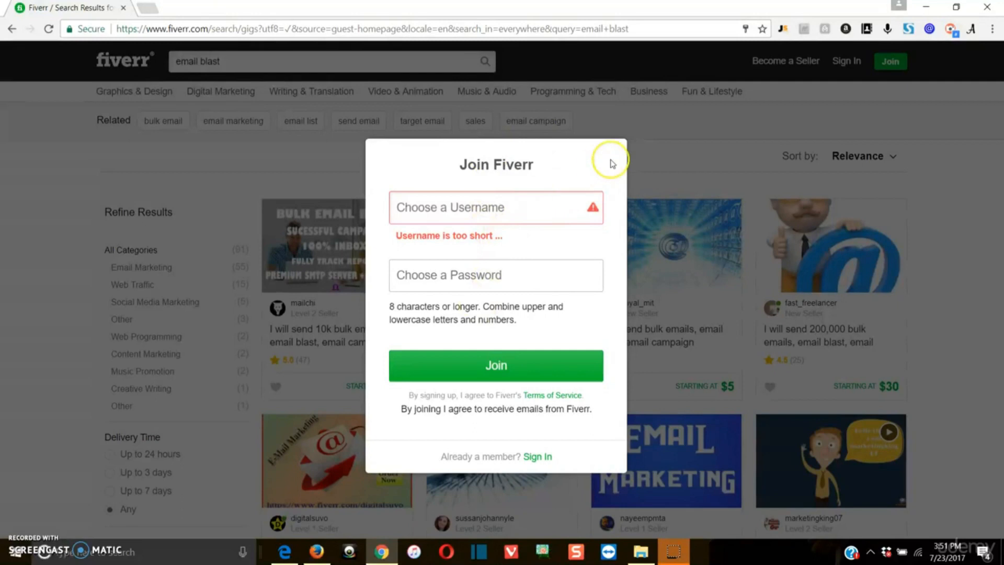
text(bggmedia)
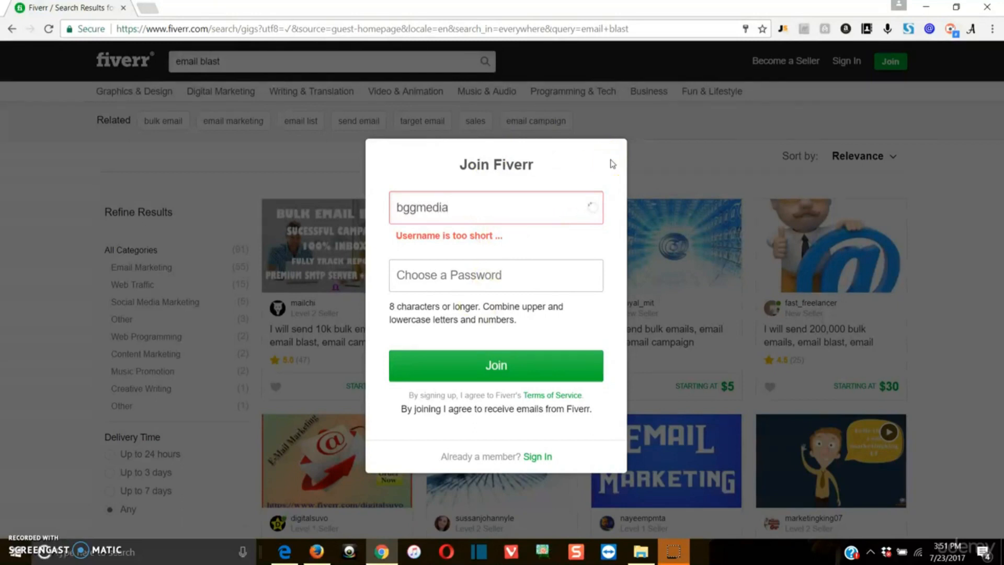
Enter a valid password, submit the Join form, and dismiss Chrome's save-password offer.
click(531, 252)
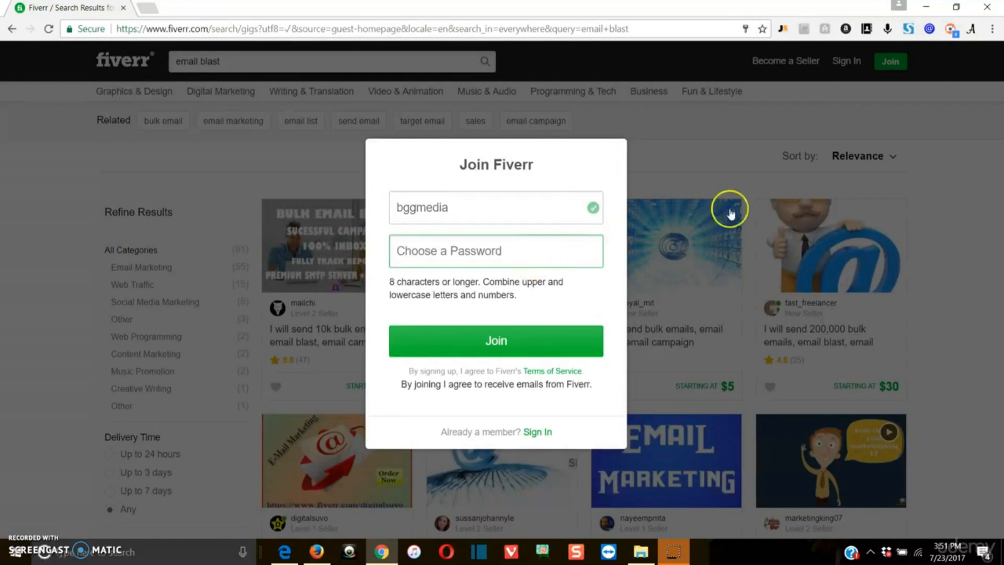
text(abc)
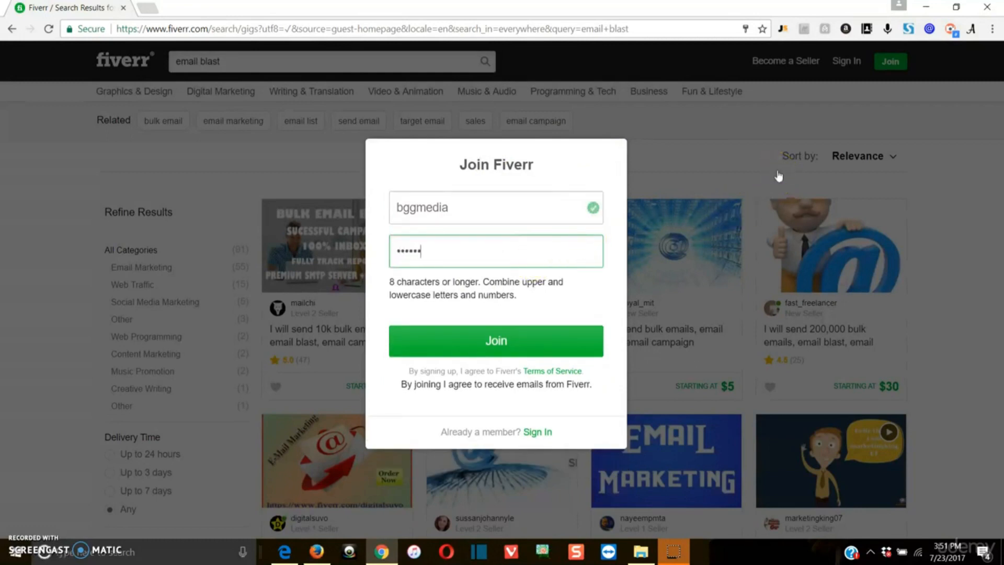
click(472, 340)
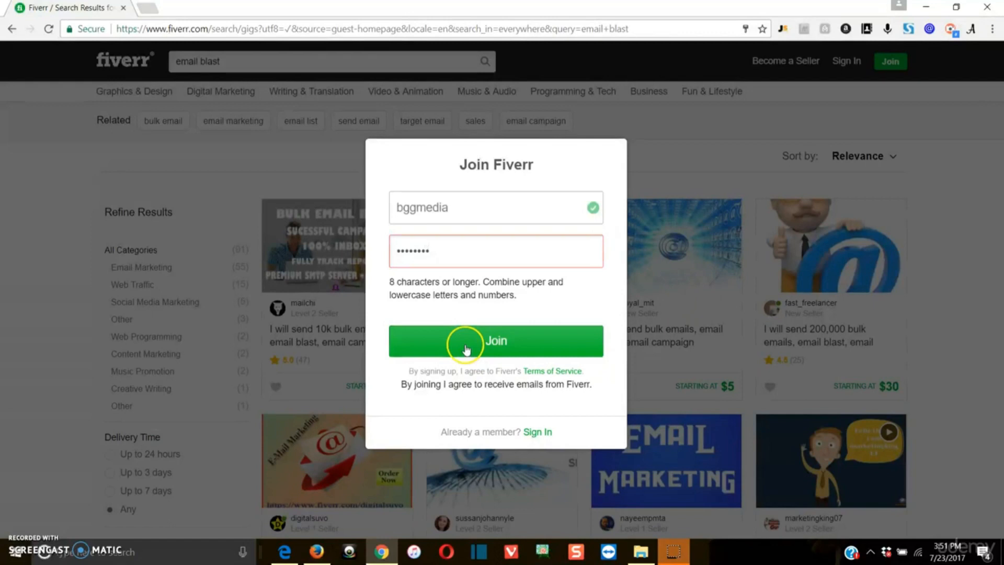
double_click(466, 254)
text(abc123)
key(Return)
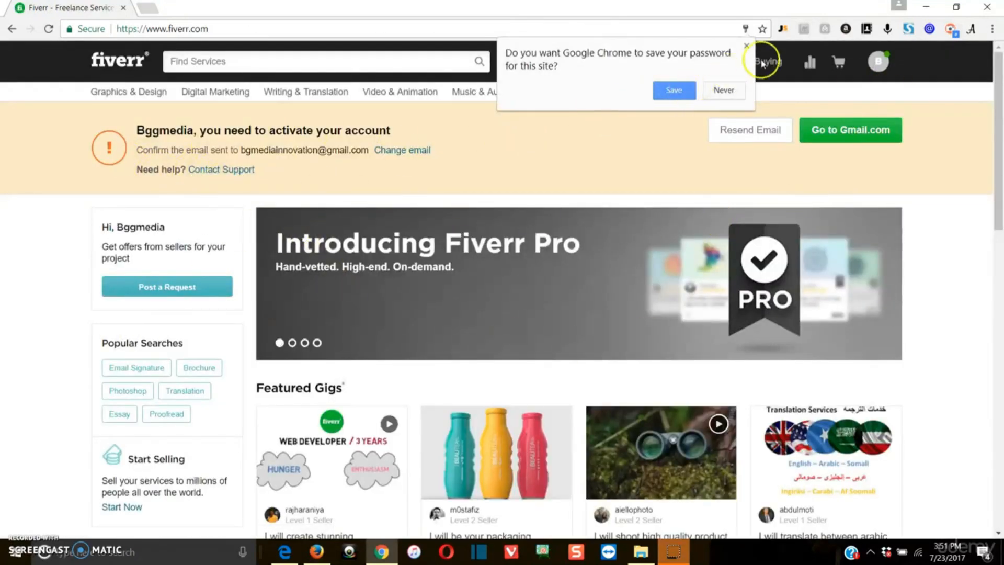
click(747, 47)
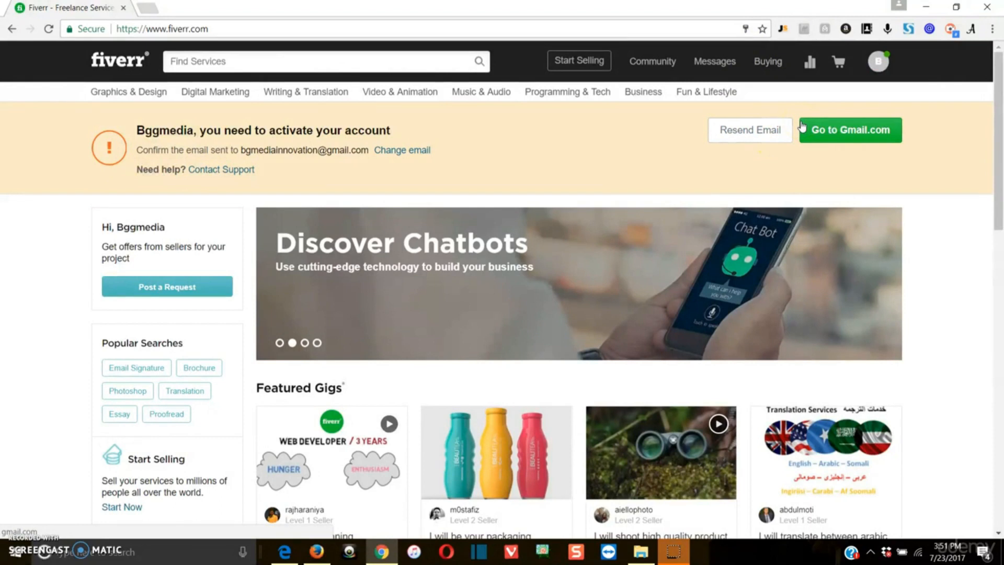
In Gmail, switch to the receiving account and follow the Fiverr email's Activate Your Account link.
click(159, 9)
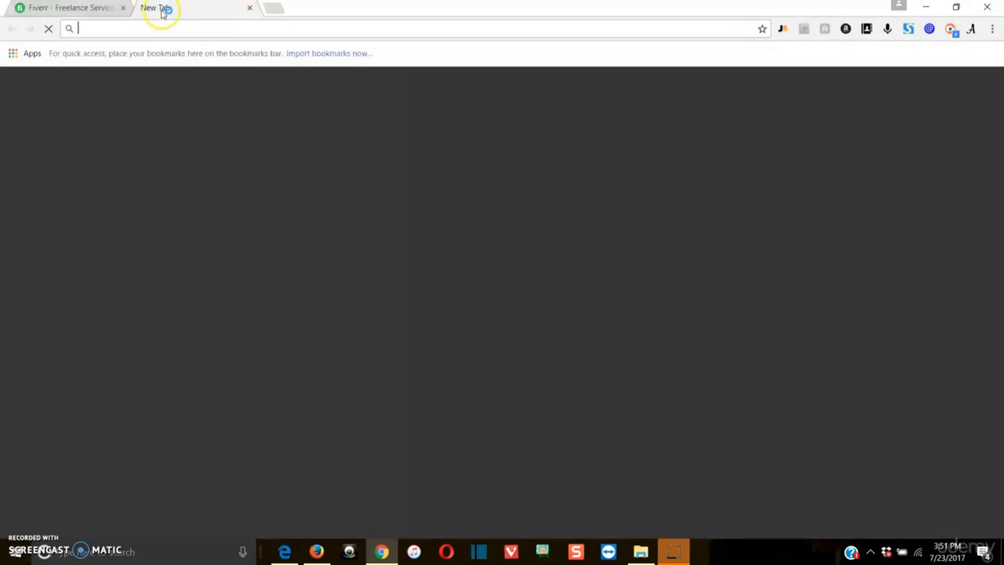
text(gmail.com)
key(Return)
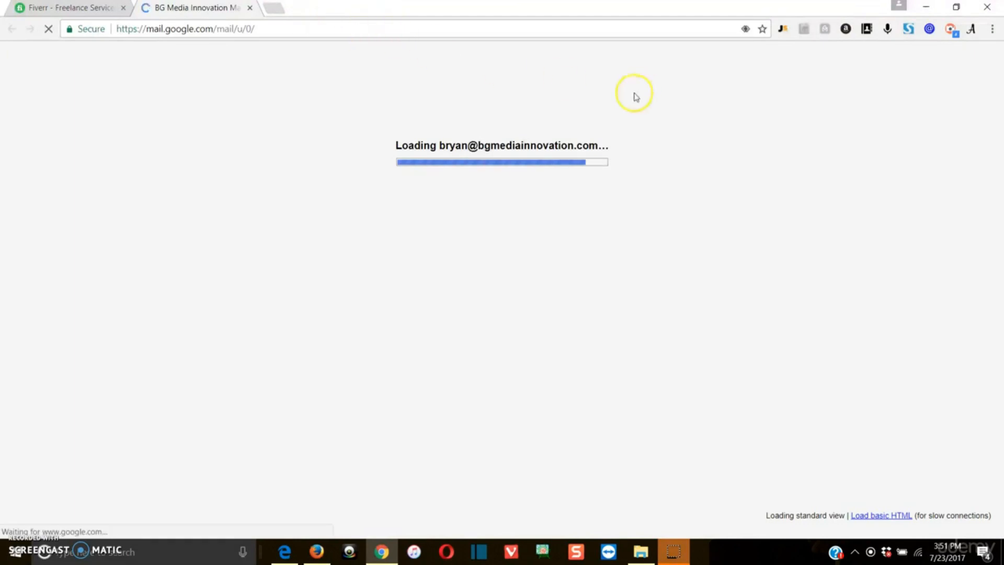
click(967, 67)
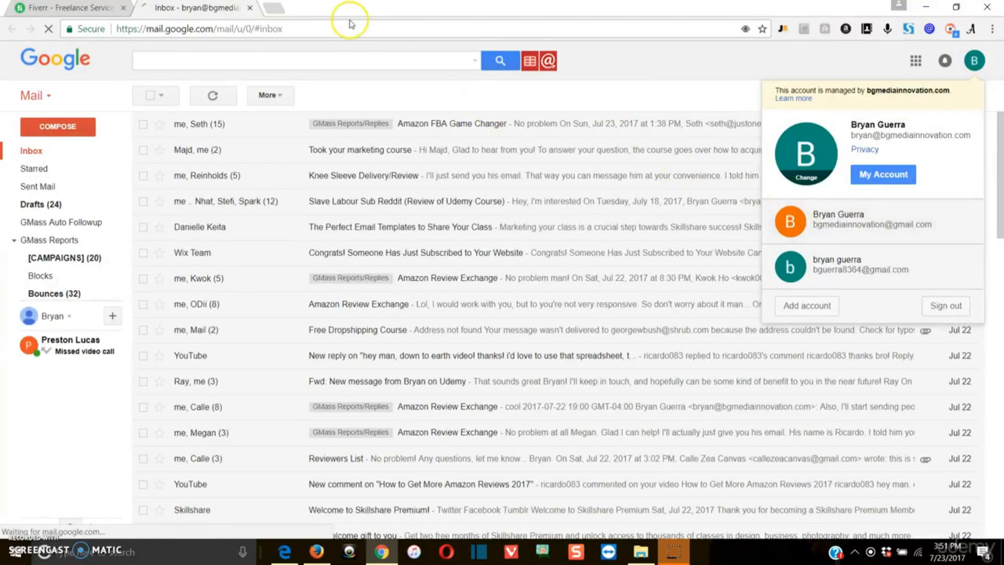
click(804, 219)
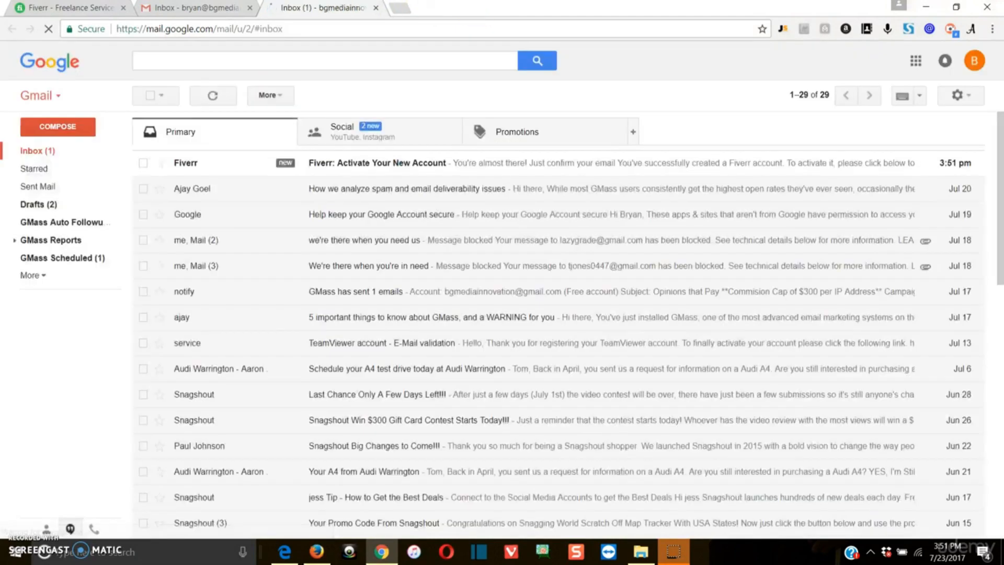
click(416, 163)
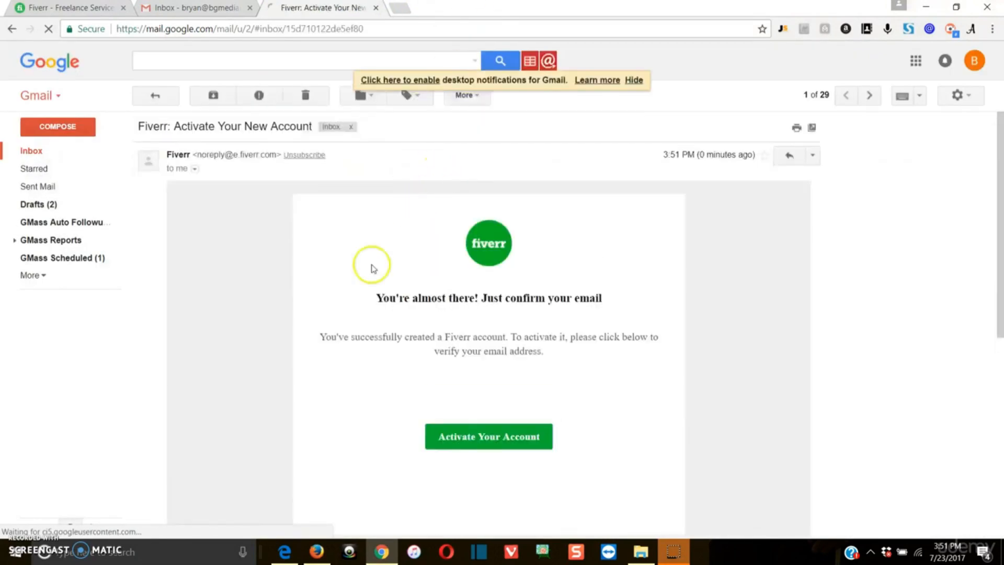
click(475, 442)
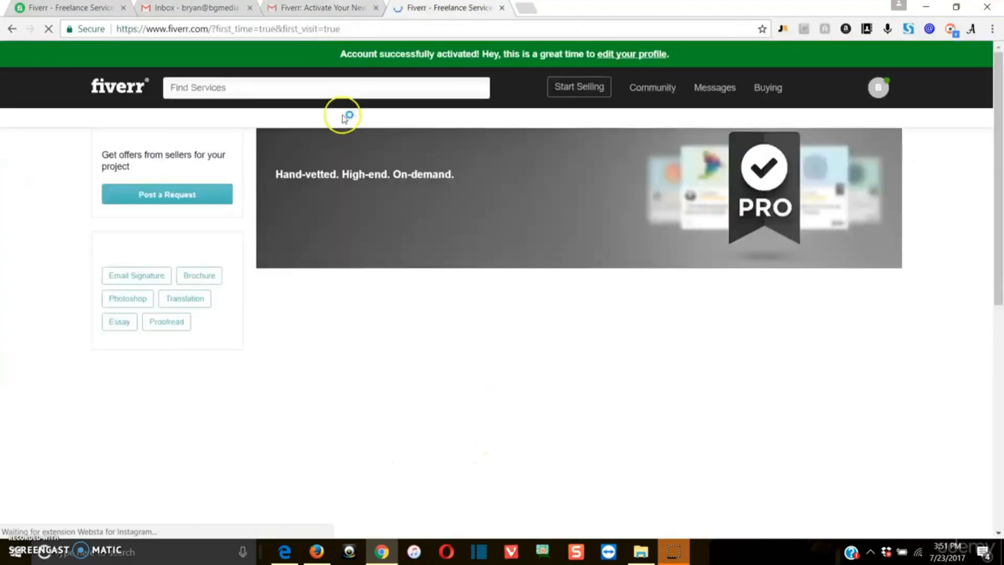
Close the activation, duplicate Fiverr and Gmail inbox tabs, then reload the original Fiverr page.
click(315, 12)
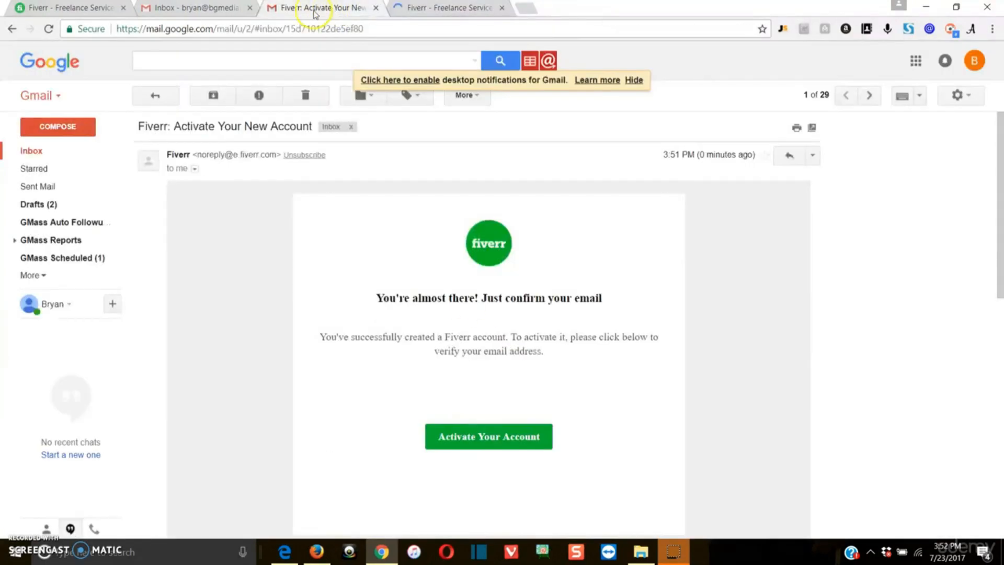
click(377, 8)
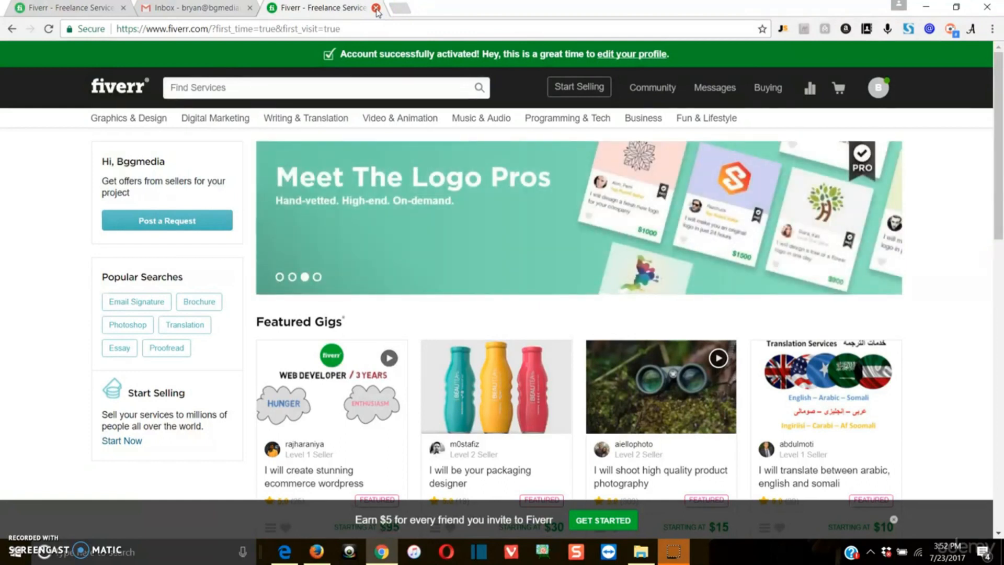
click(375, 8)
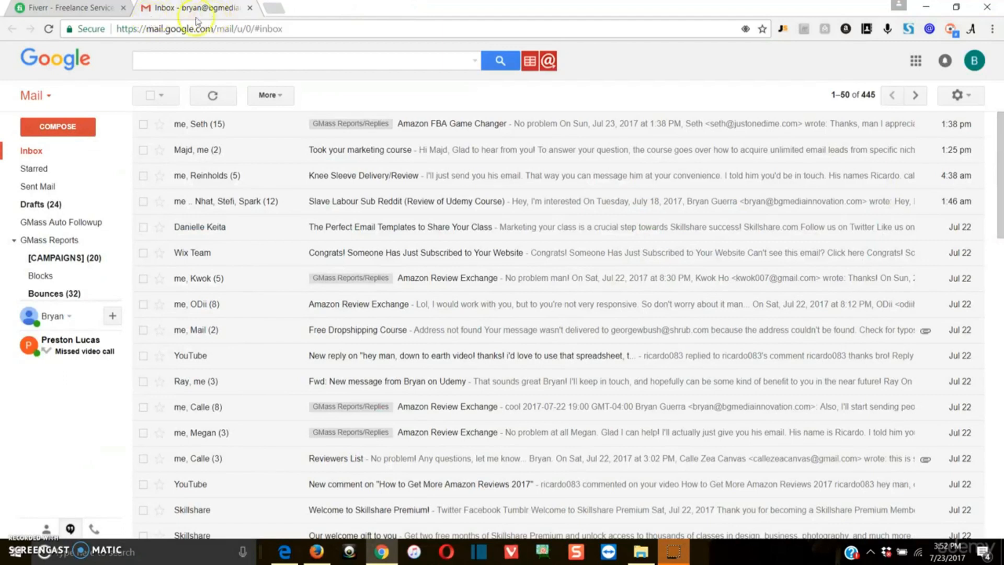
click(250, 8)
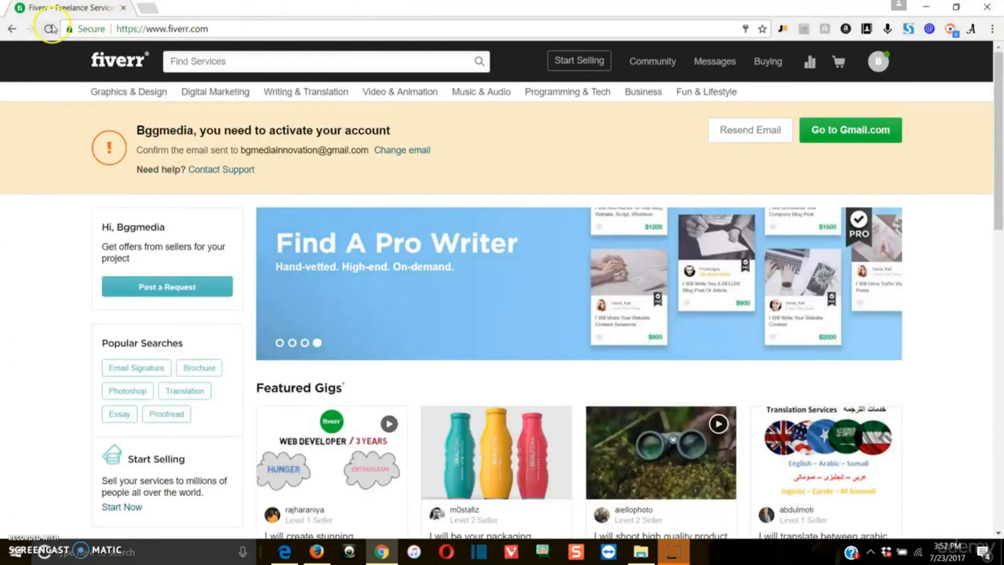
click(49, 29)
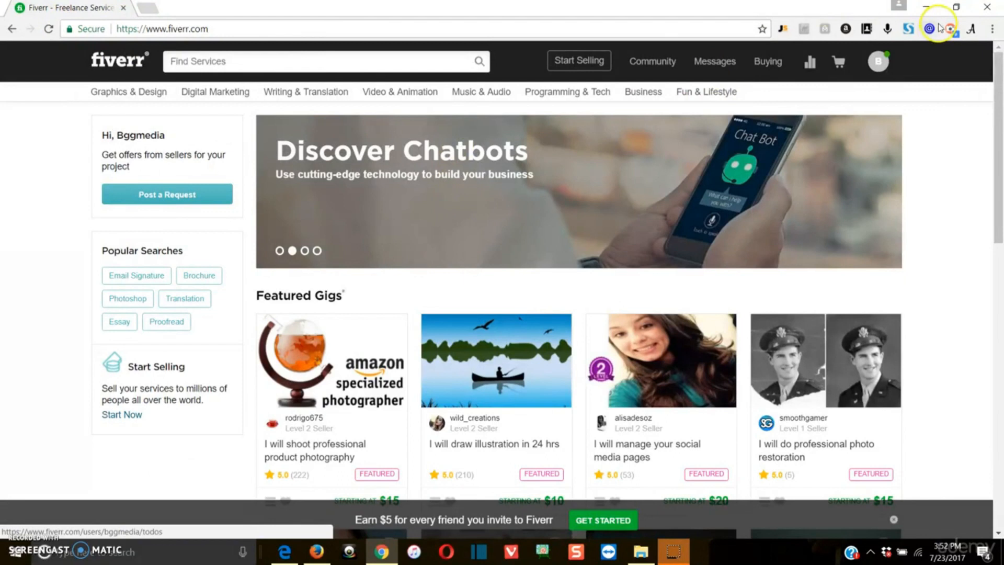
Open Settings from the profile avatar menu and start editing the Full Name field.
click(879, 65)
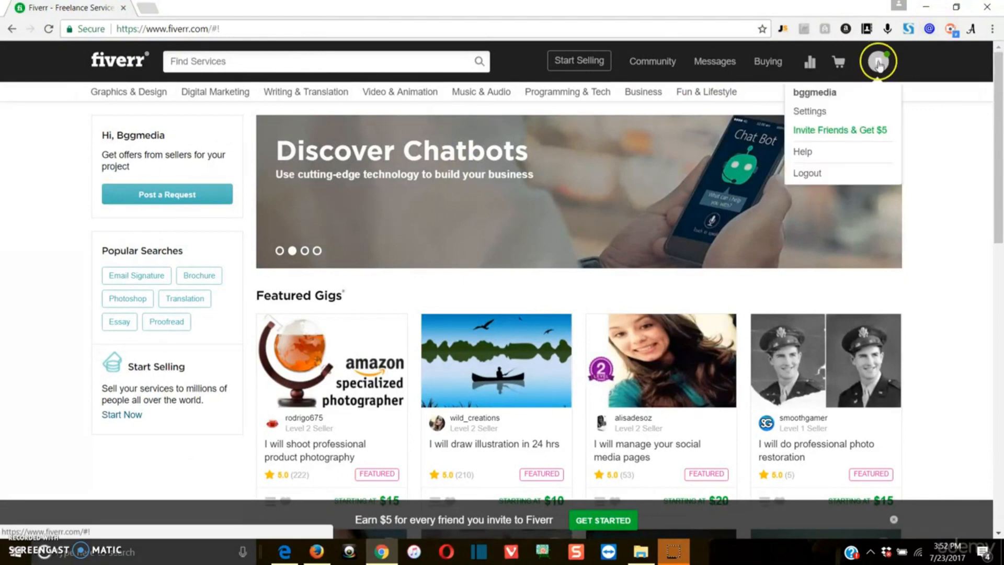
click(812, 112)
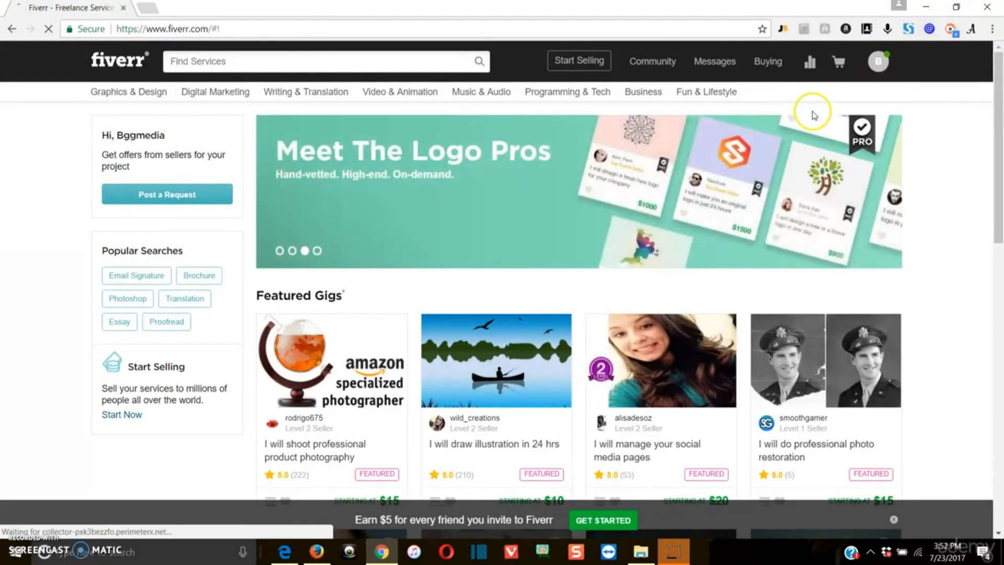
click(560, 197)
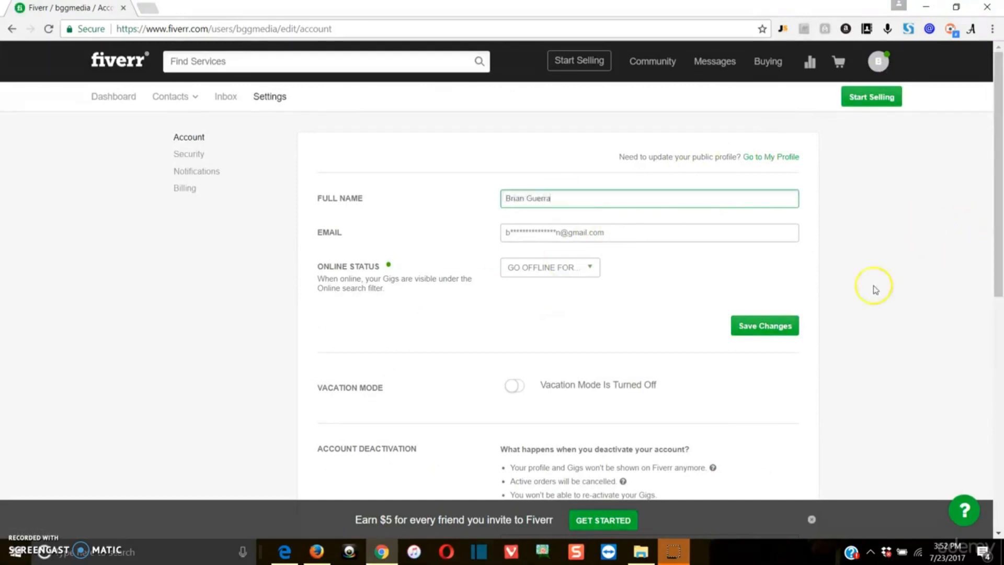
Set the online status to go offline FOREVER and save the change.
click(566, 275)
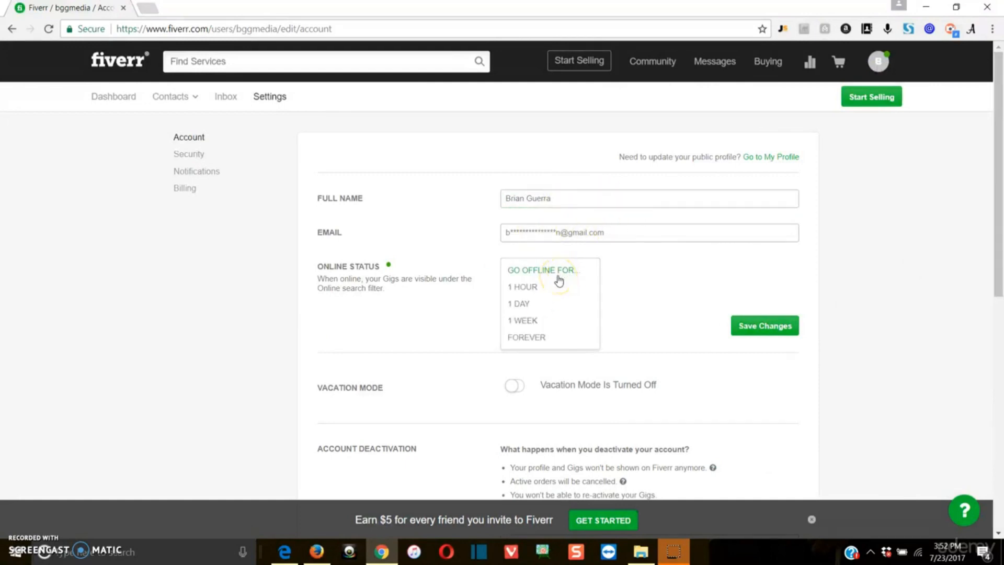
click(671, 269)
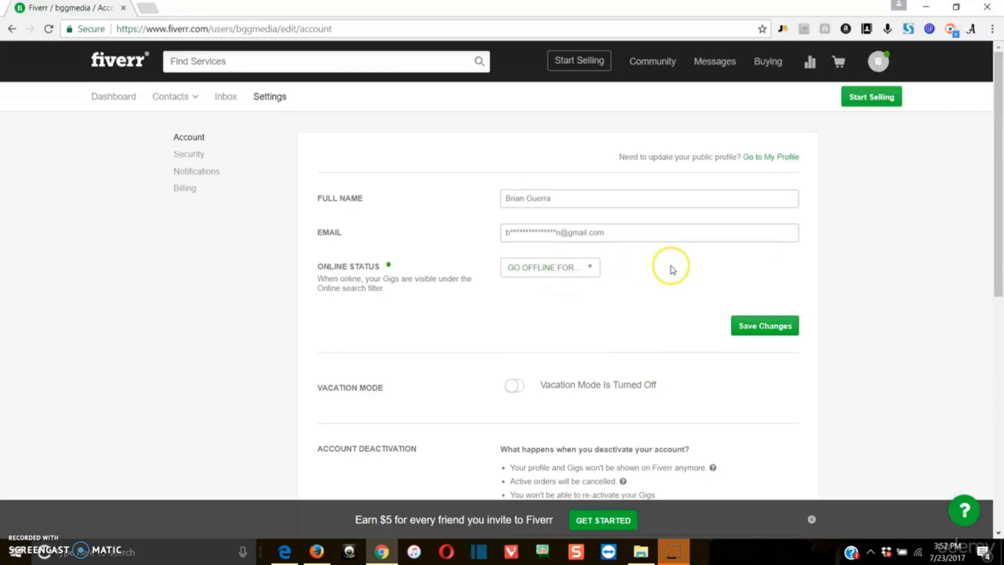
click(550, 273)
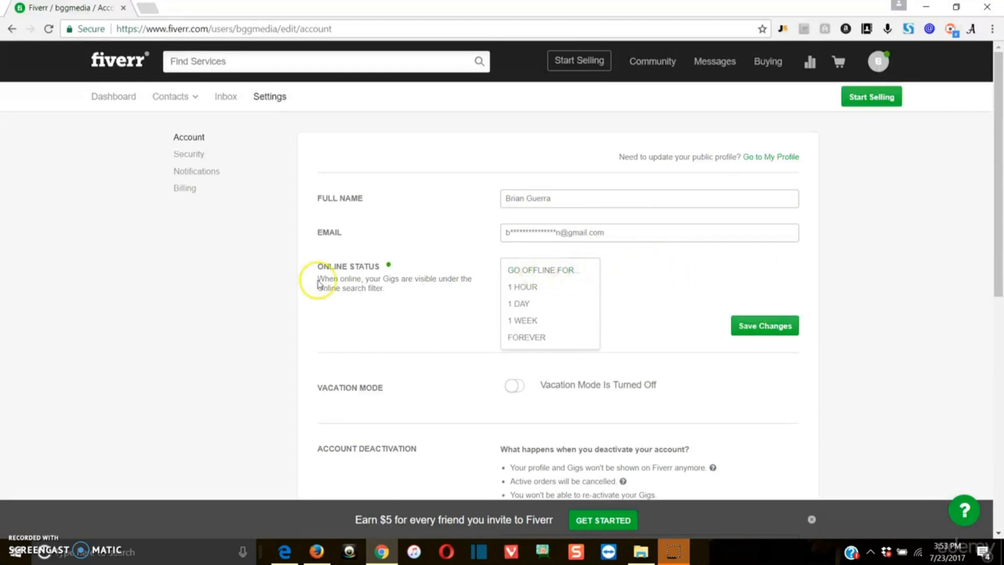
click(320, 284)
click(533, 269)
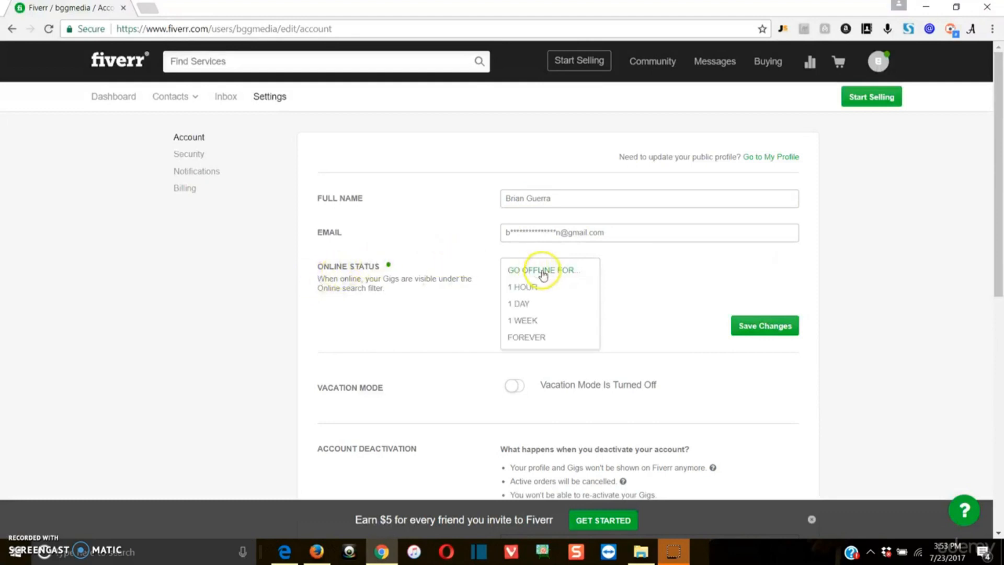
click(531, 336)
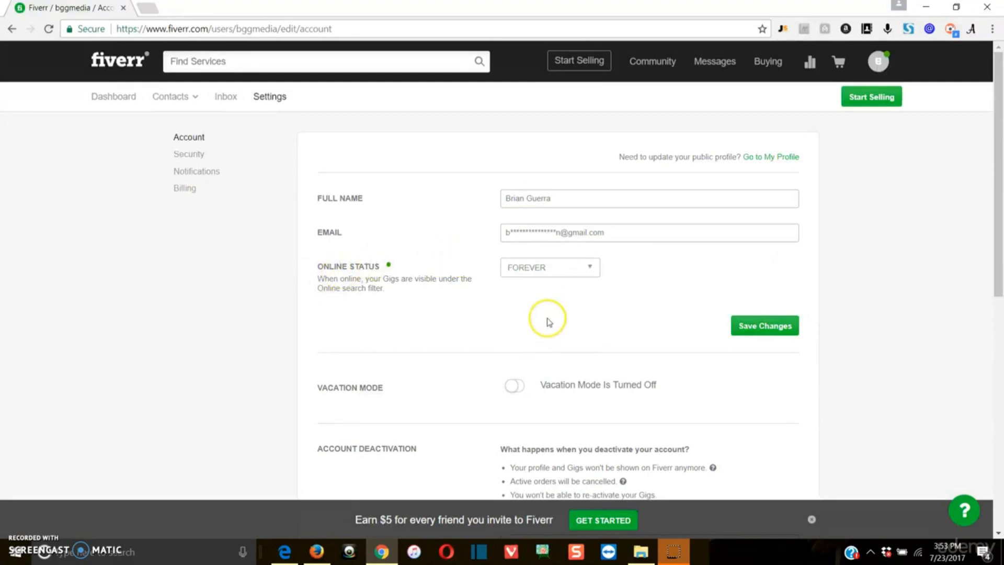
click(581, 268)
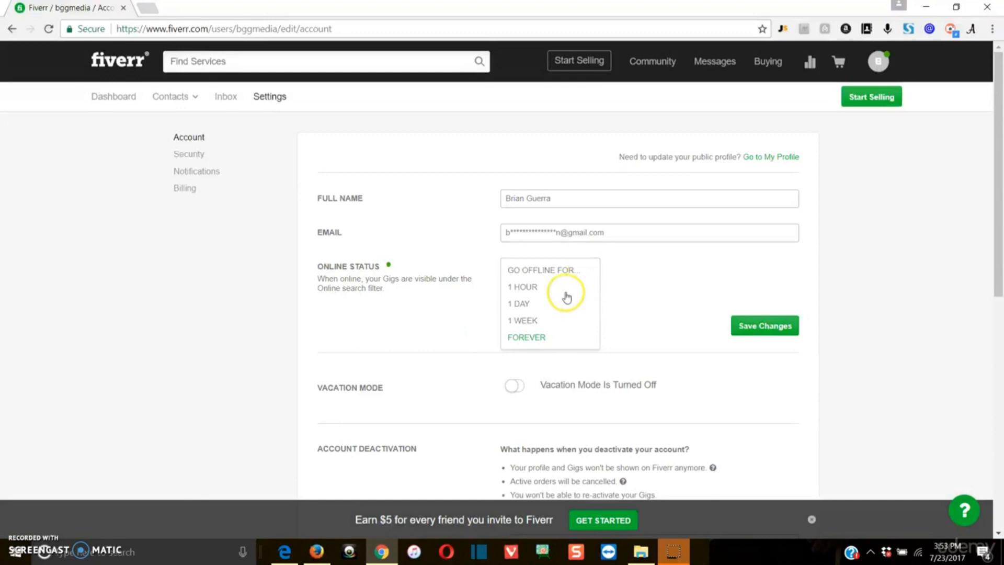
click(669, 299)
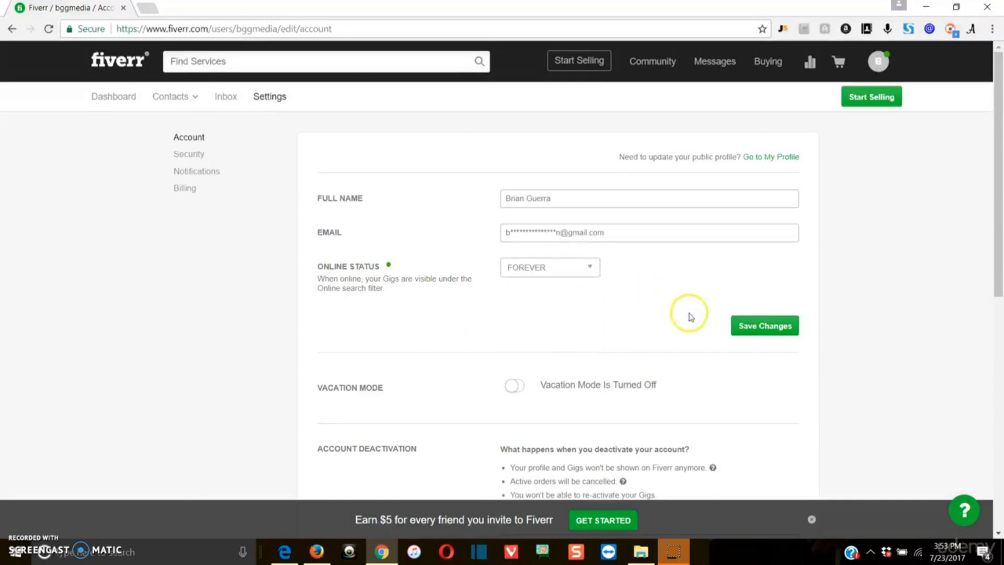
click(768, 334)
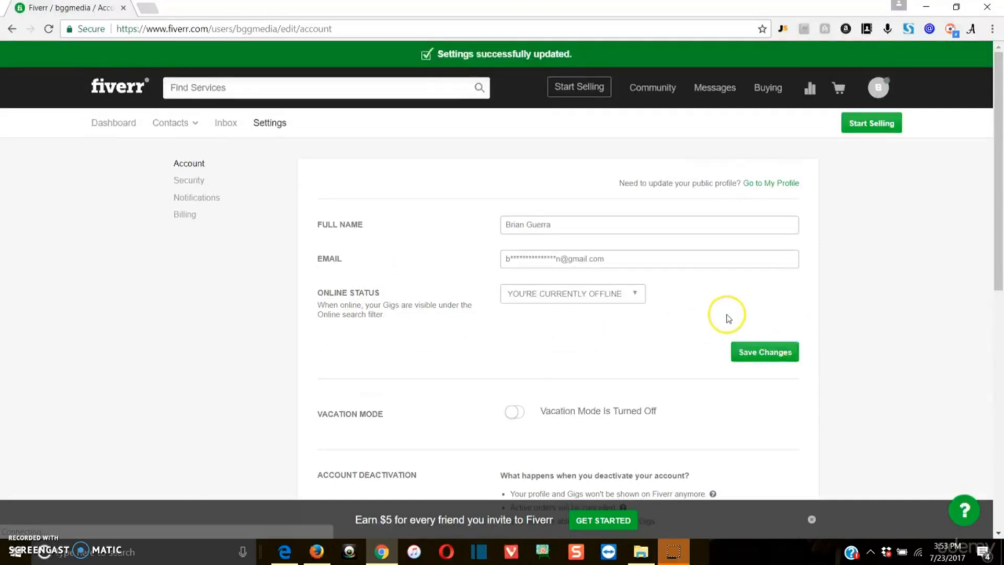
scroll(601, 333, down, 1)
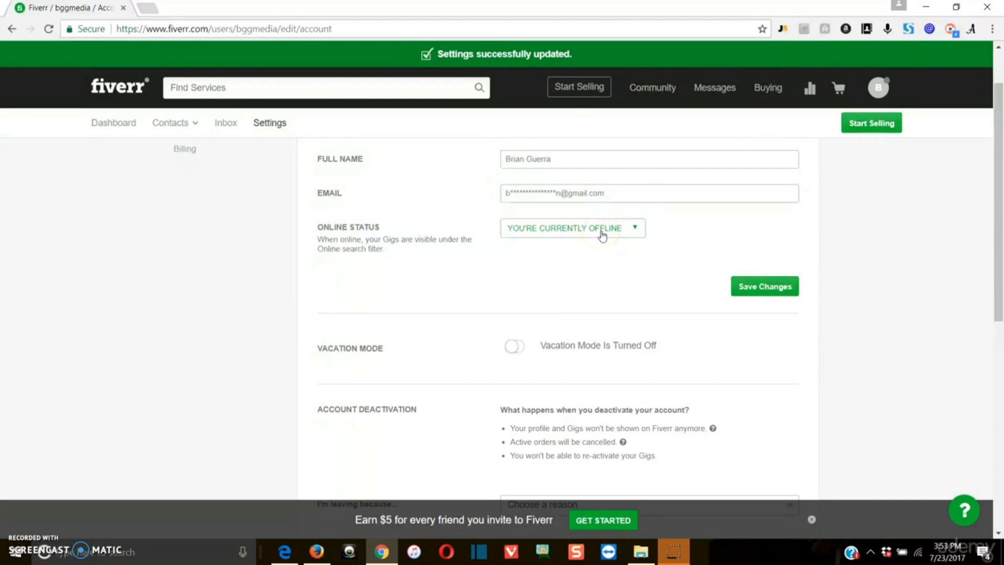
Switch the status back to online and save the account settings.
click(602, 234)
click(560, 248)
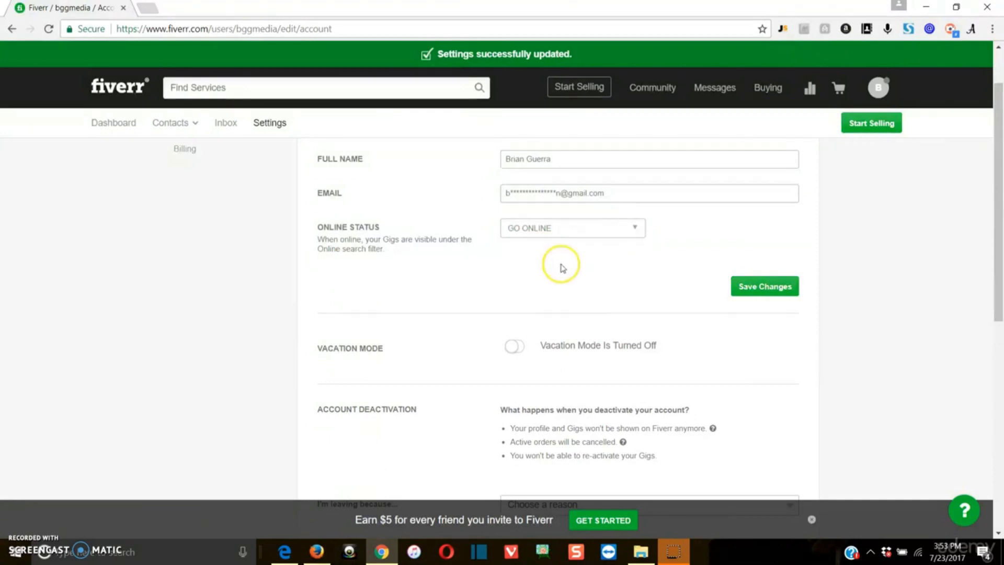
click(760, 290)
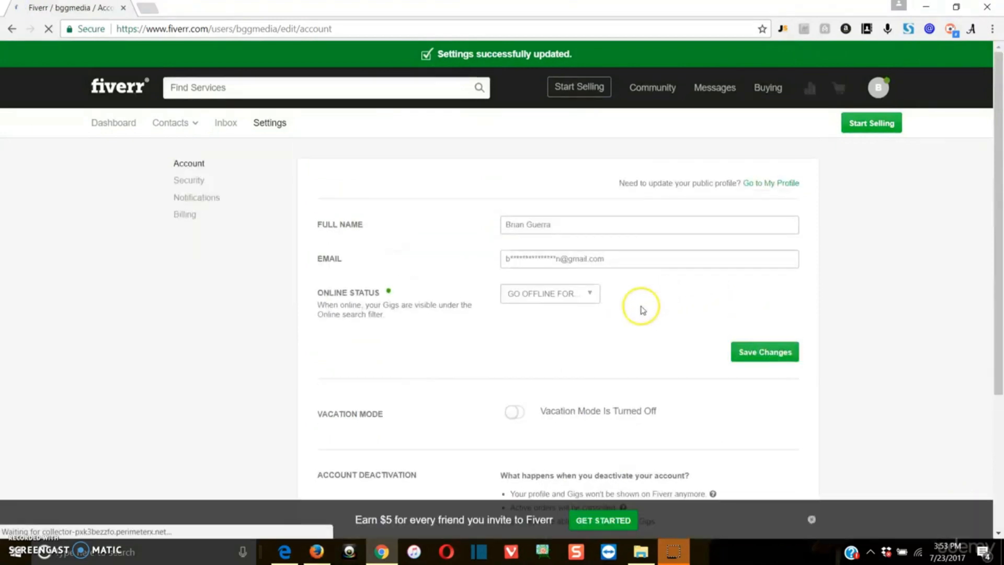
Scroll through Account settings past Vacation Mode and Account Deactivation, leaving vacation mode off.
scroll(533, 310, down, 3)
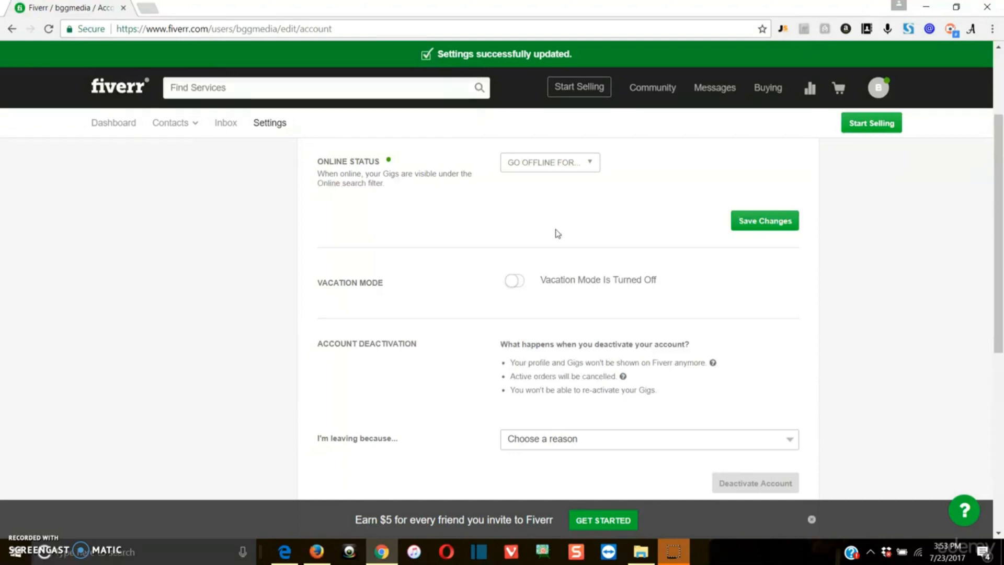
click(552, 264)
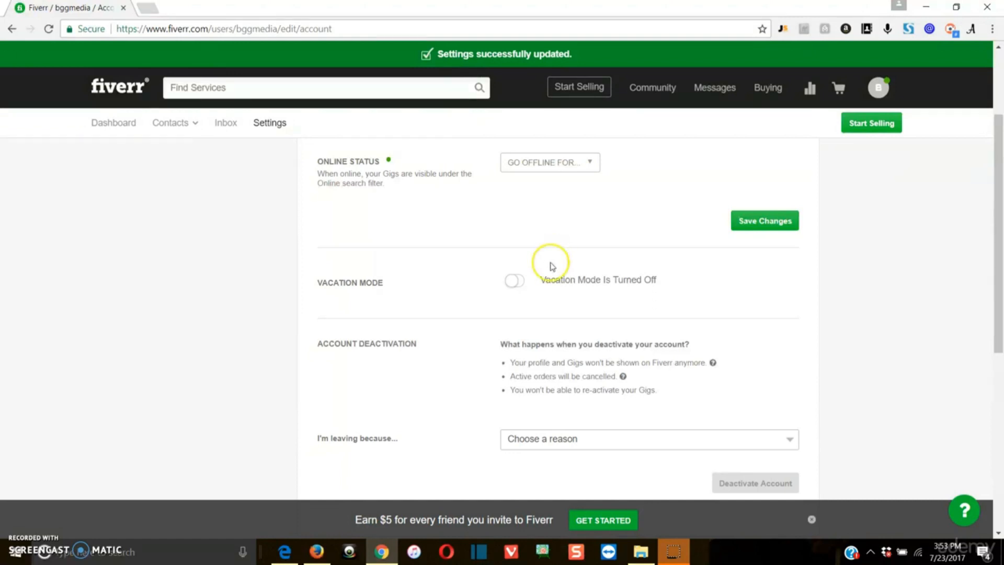
click(522, 284)
scroll(812, 299, down, 2)
scroll(820, 288, up, 1)
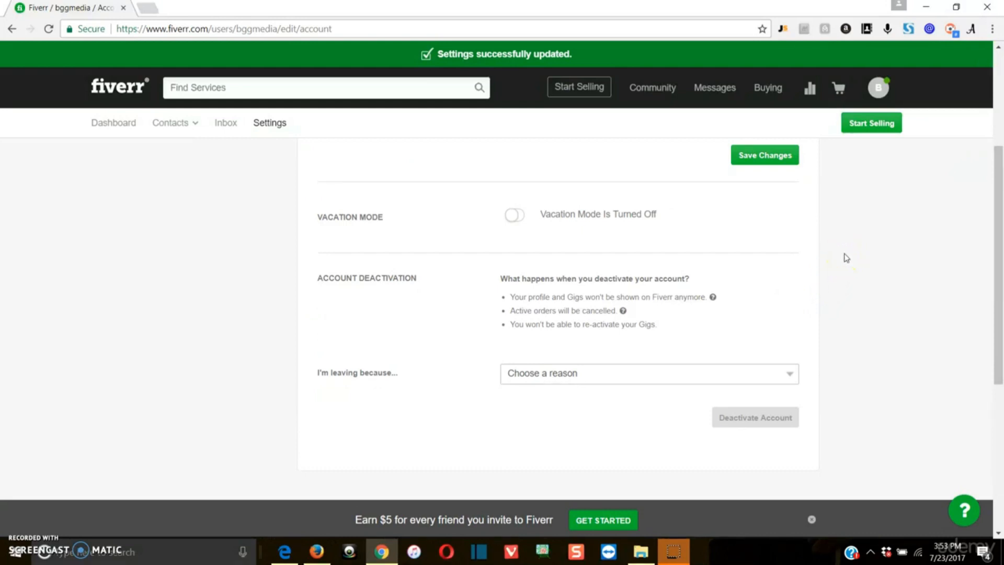
scroll(828, 277, down, 1)
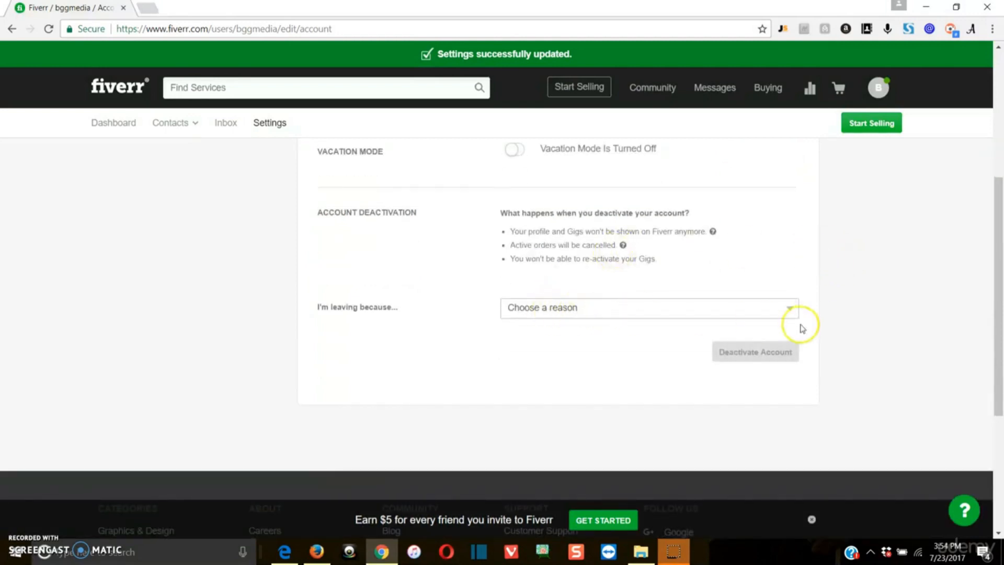
scroll(836, 324, up, 2)
scroll(842, 323, up, 3)
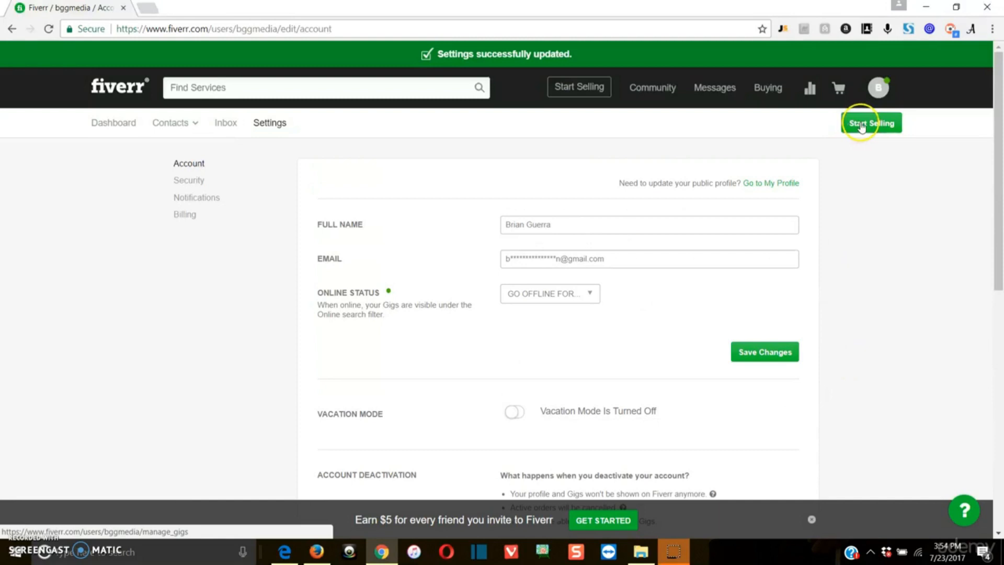
Review the Notifications and Billing settings pages, then return to Account settings.
click(204, 199)
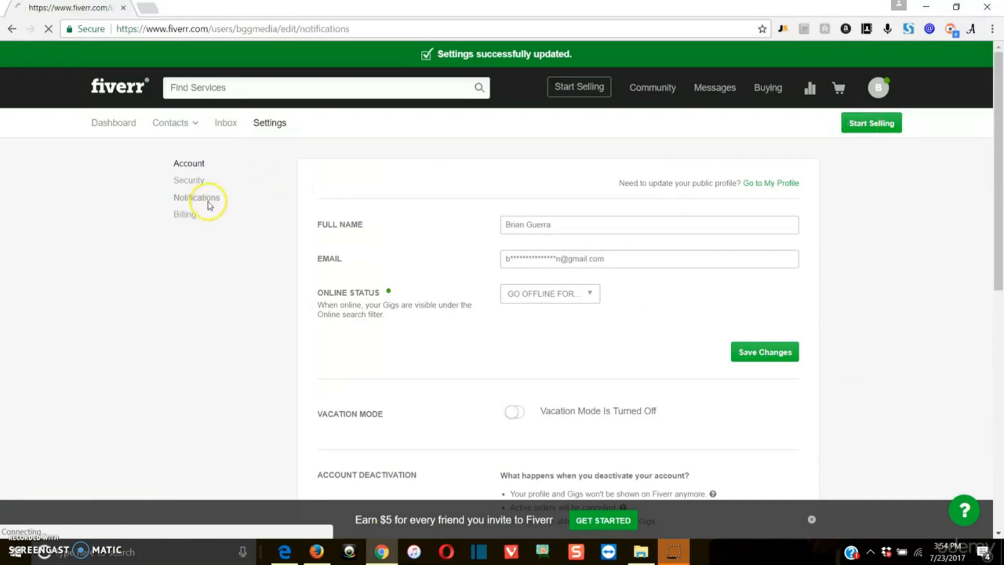
click(188, 189)
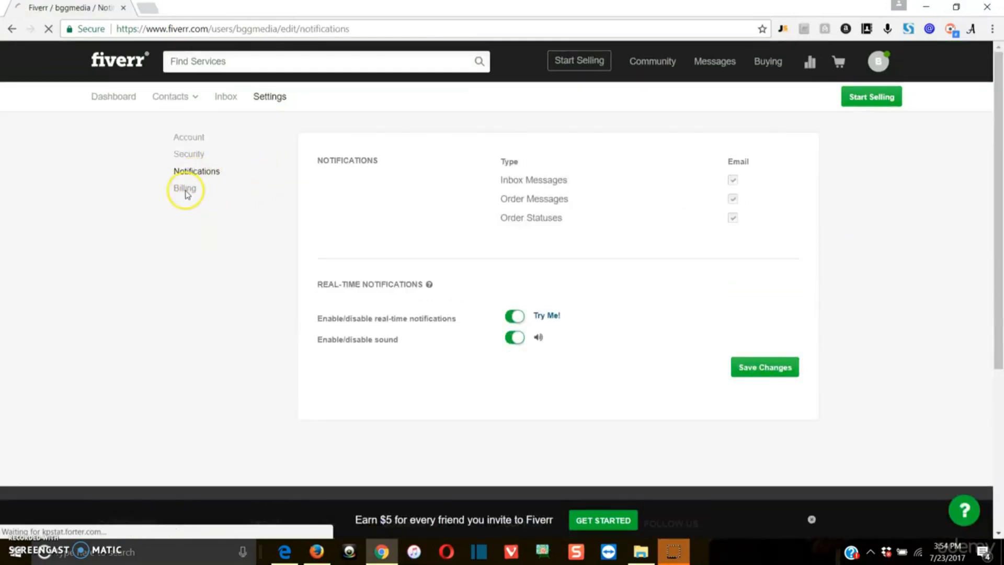
click(680, 209)
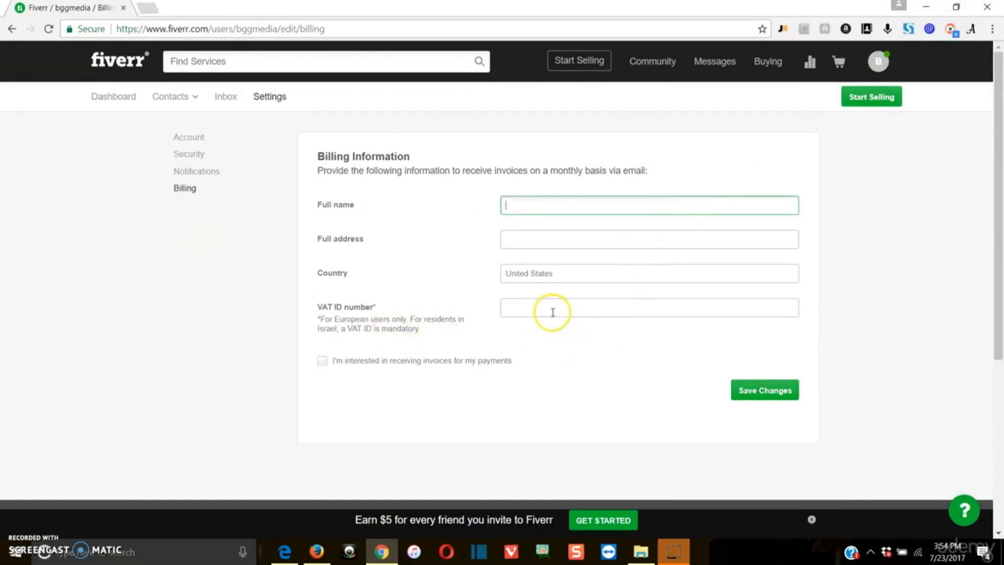
click(189, 135)
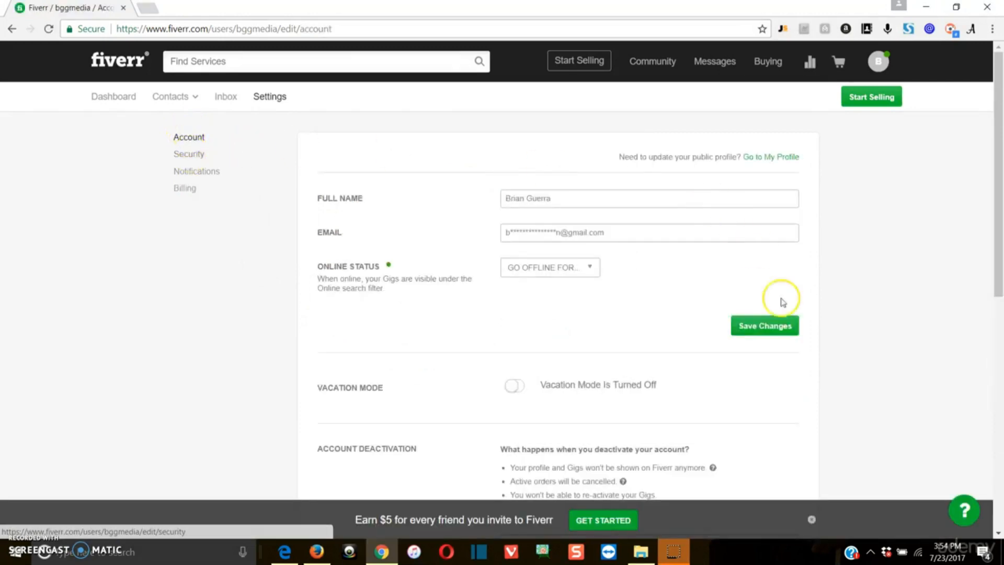
From the public profile, upload the headshot found by searching 'head' in Saved Pictures as the profile photo.
click(787, 163)
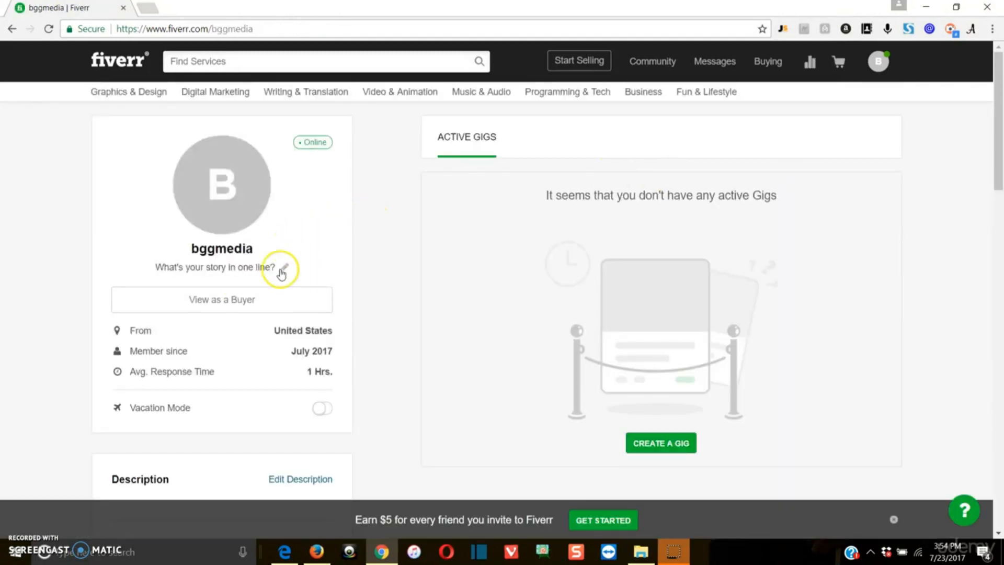
click(221, 184)
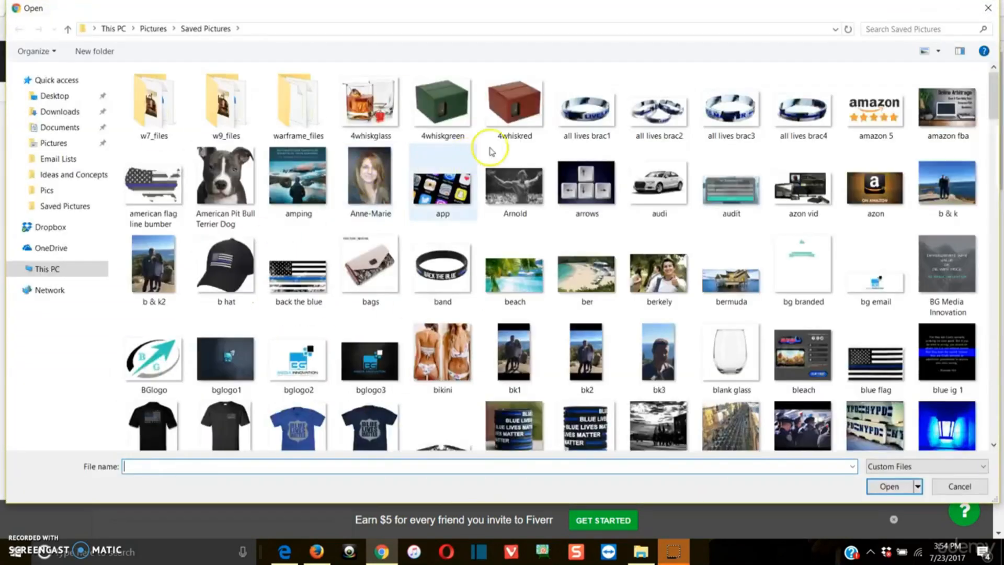
click(885, 26)
text(head)
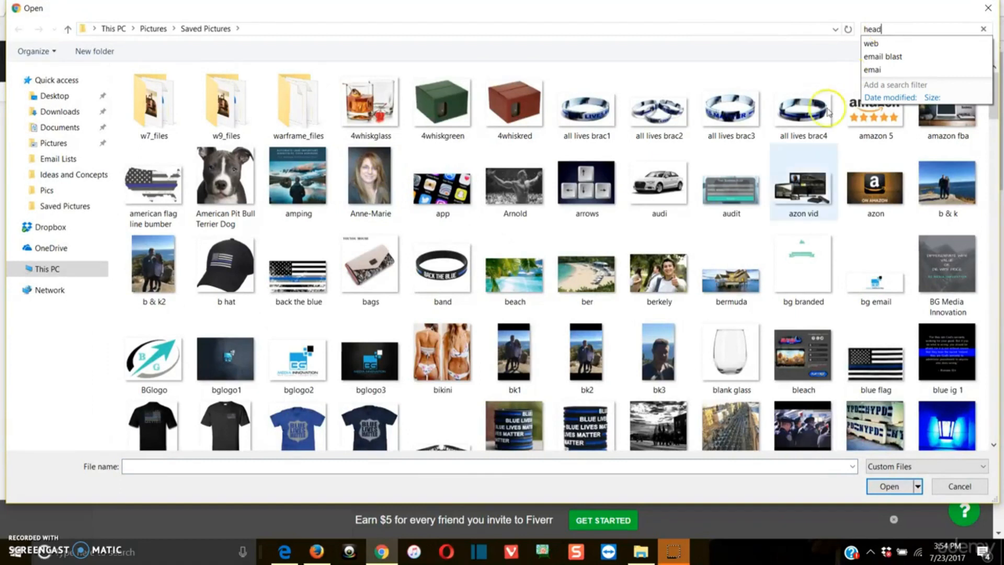
double_click(151, 123)
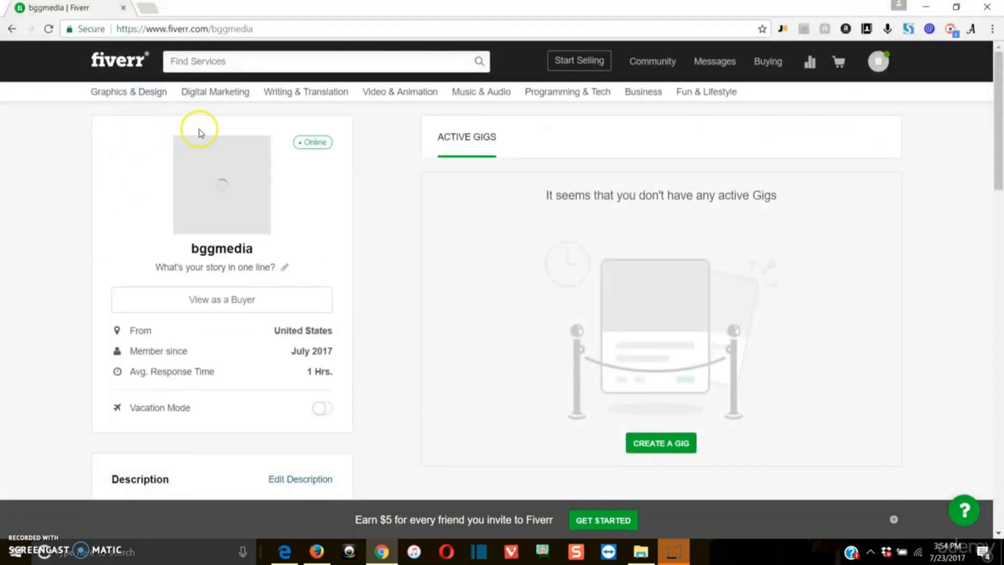
Browse the profile and try Edit Description twice while the headshot avatar finishes uploading.
scroll(131, 263, down, 4)
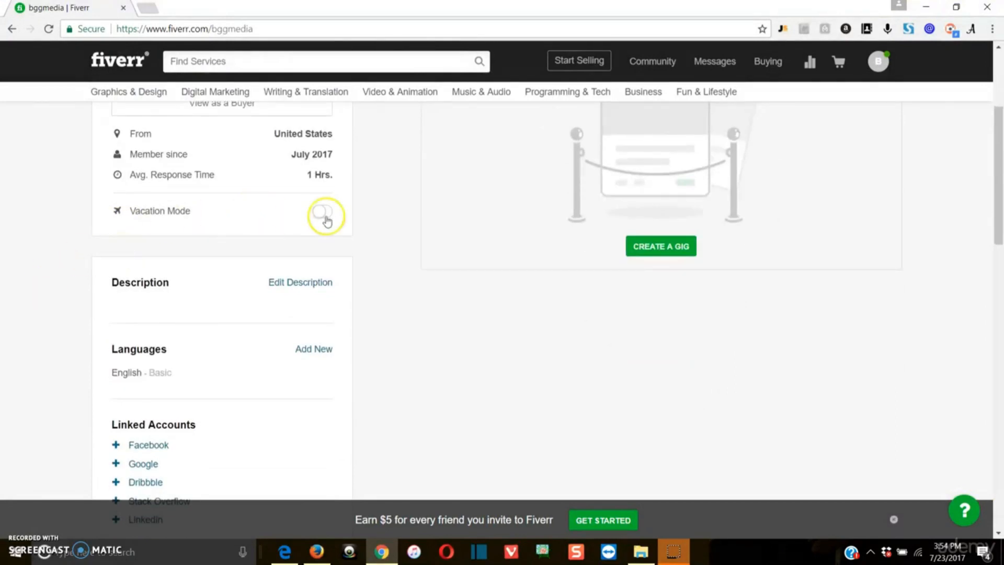
scroll(47, 236, down, 2)
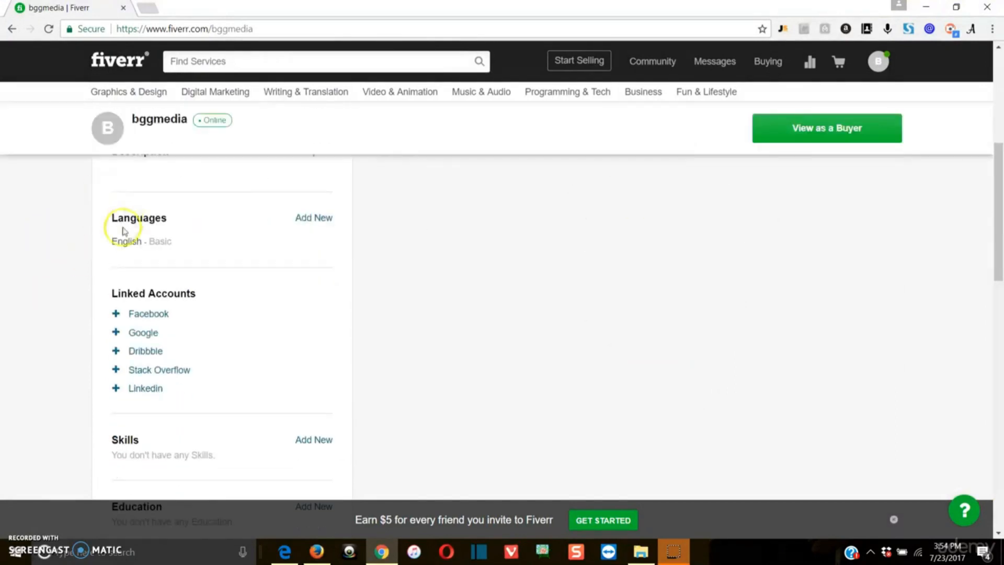
scroll(235, 256, up, 3)
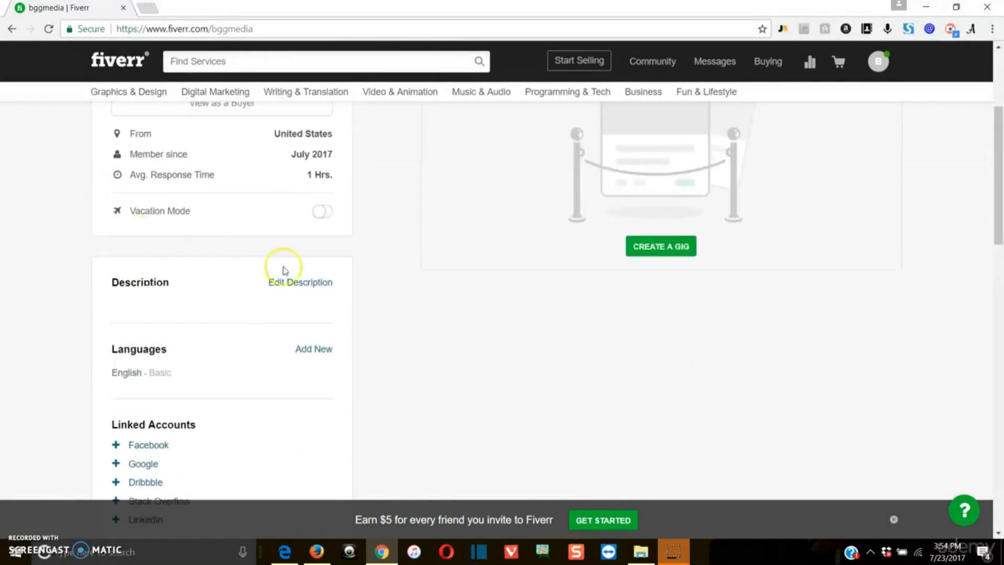
click(306, 286)
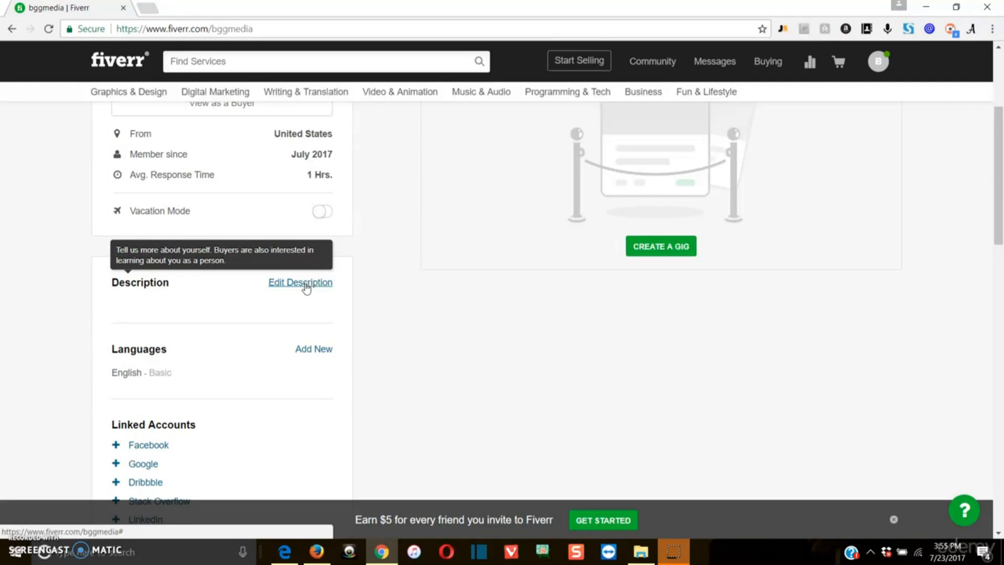
click(299, 287)
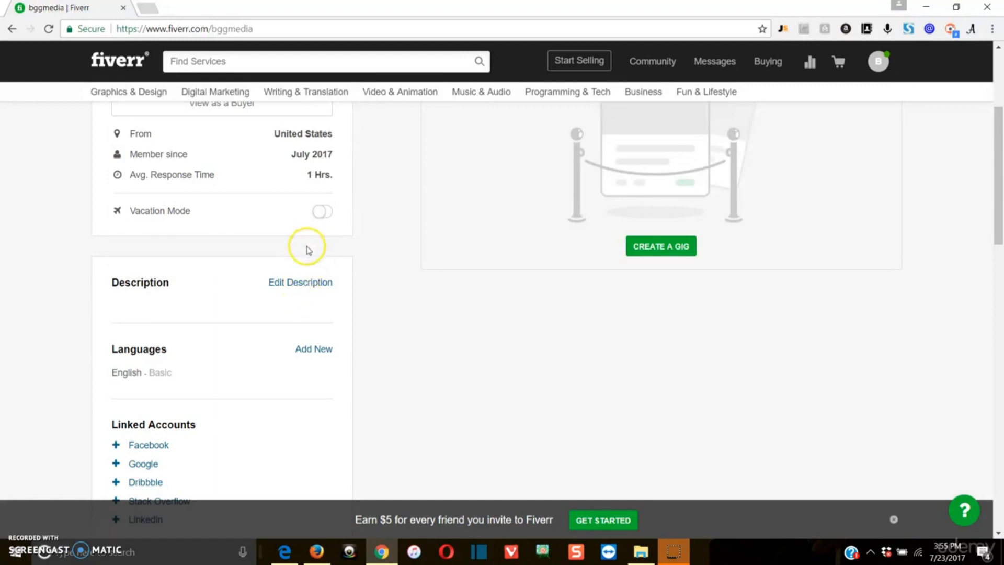
scroll(261, 261, down, 3)
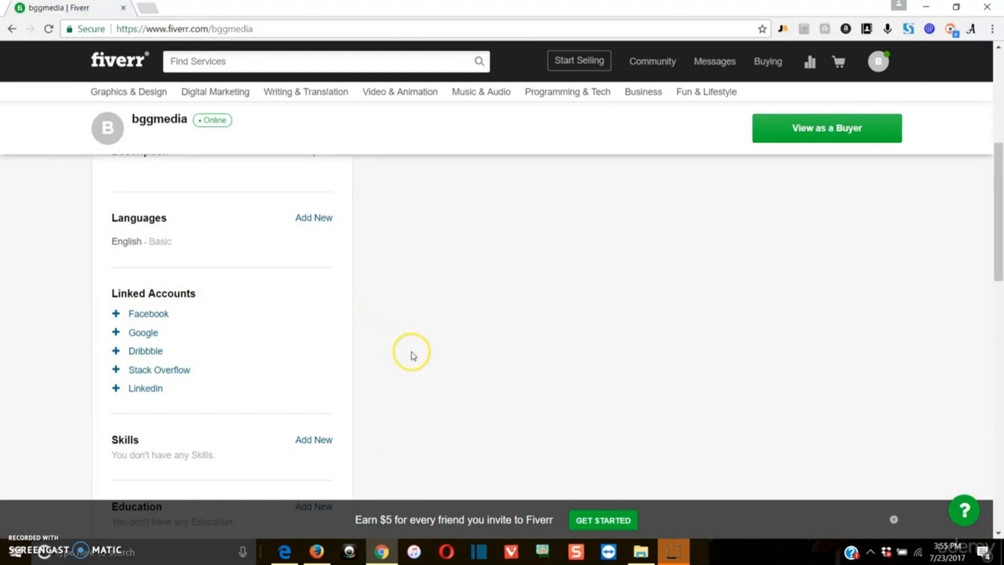
scroll(397, 347, down, 7)
scroll(364, 327, up, 4)
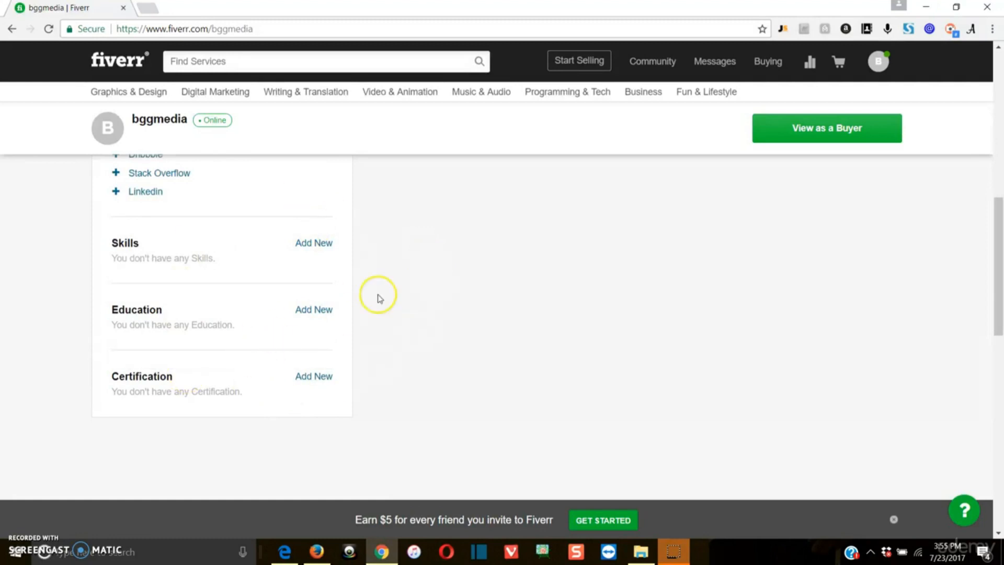
scroll(636, 324, up, 10)
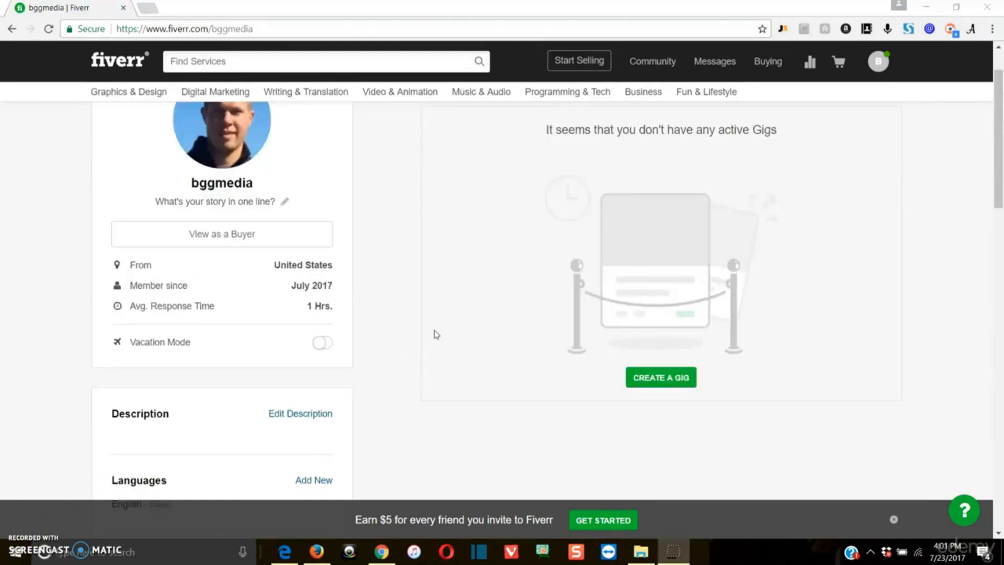
scroll(436, 334, up, 1)
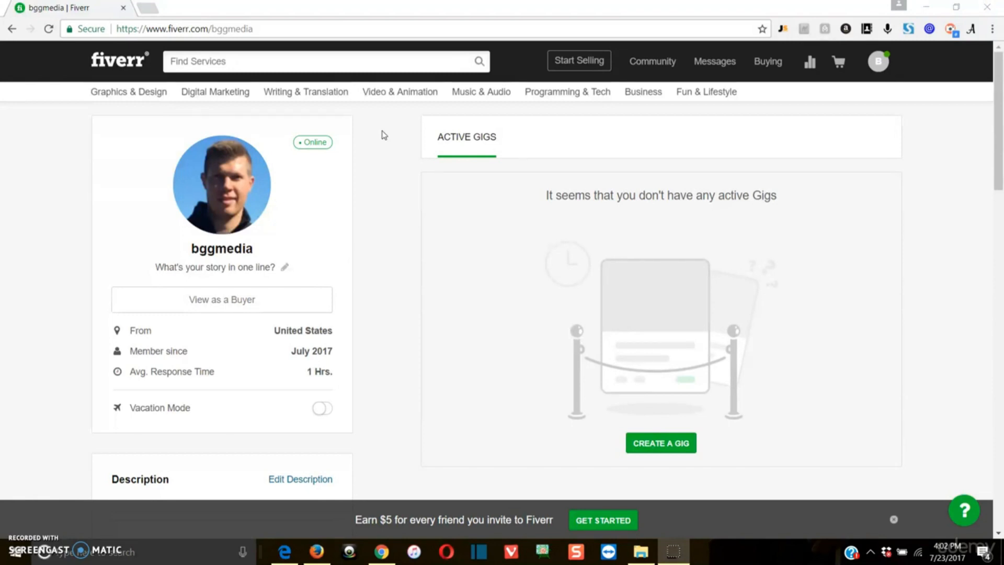
click(384, 136)
scroll(627, 312, down, 3)
scroll(664, 287, up, 2)
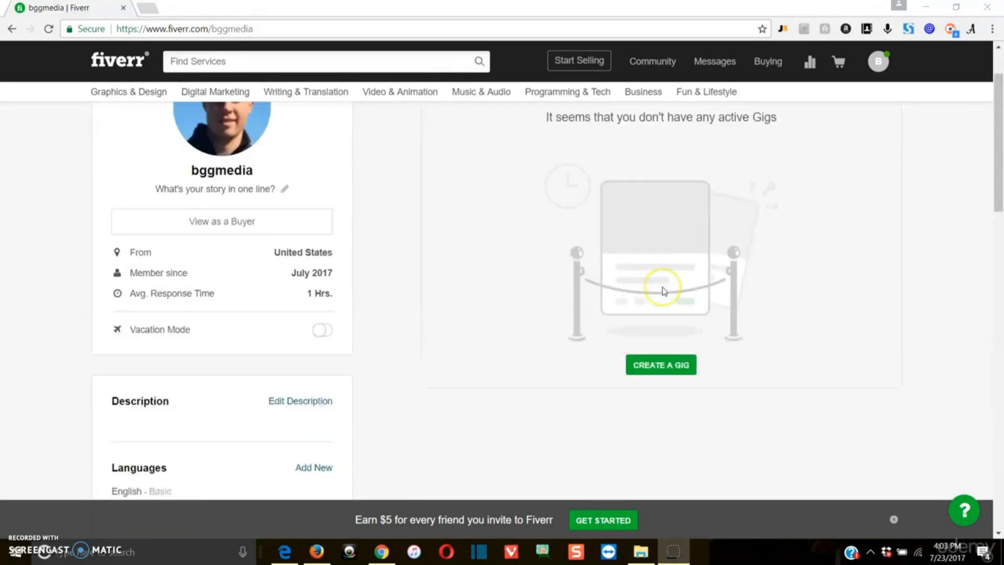
scroll(664, 290, up, 1)
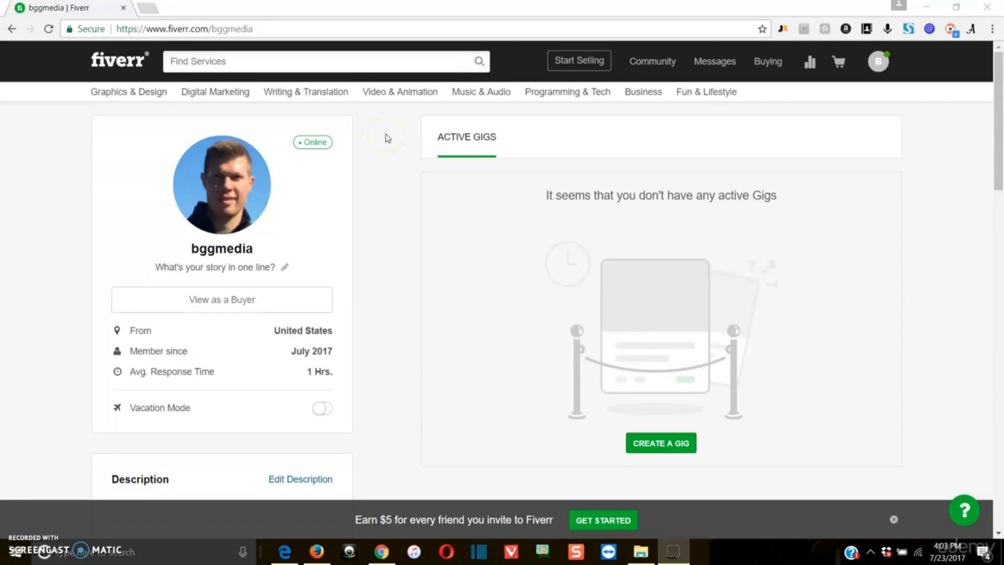
click(649, 444)
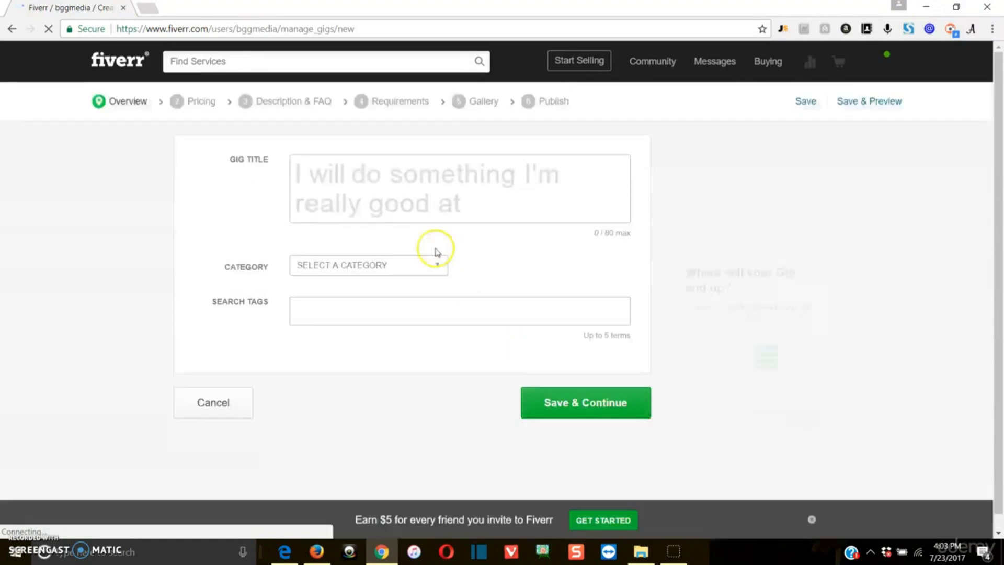
click(366, 173)
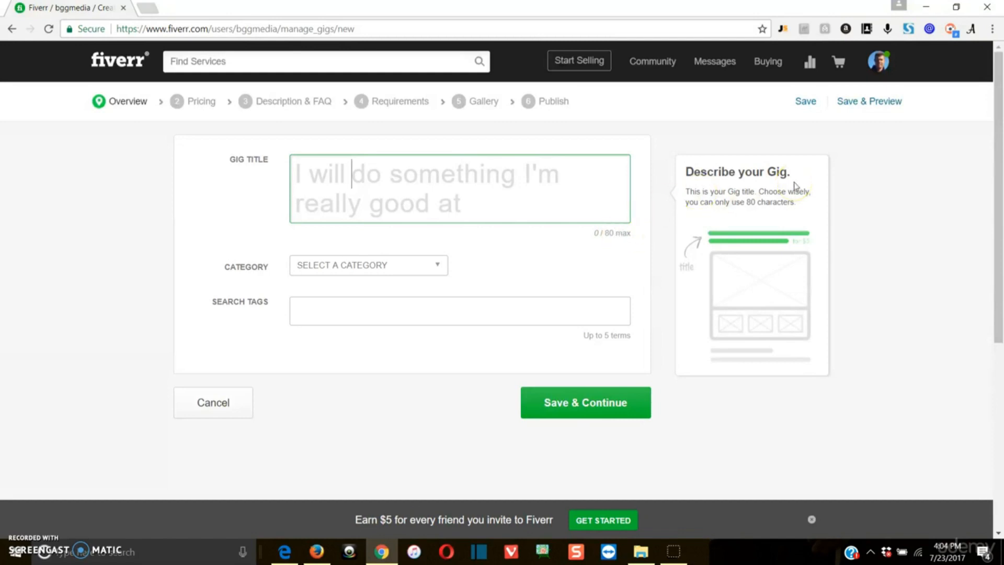
text(build a target)
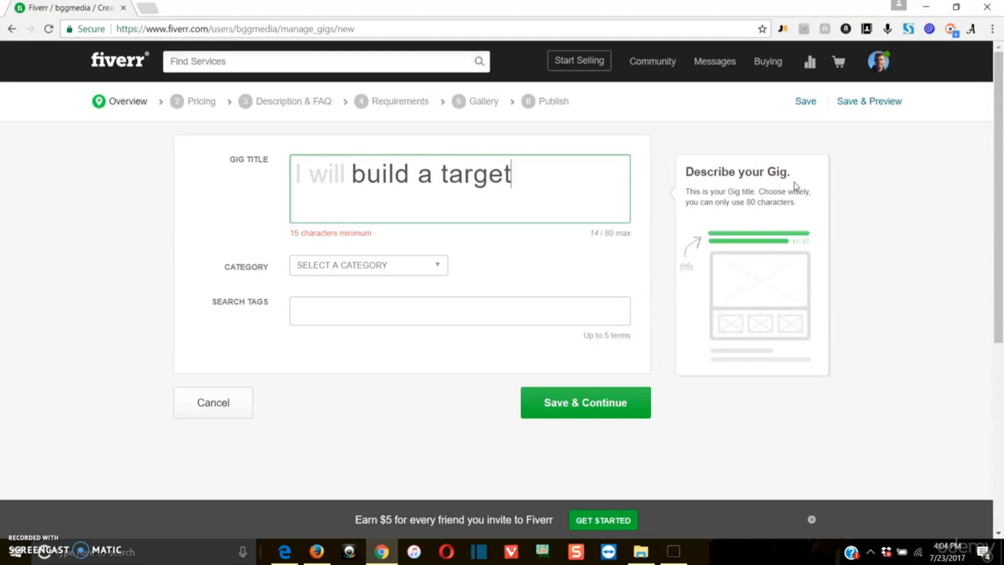
text(ed email)
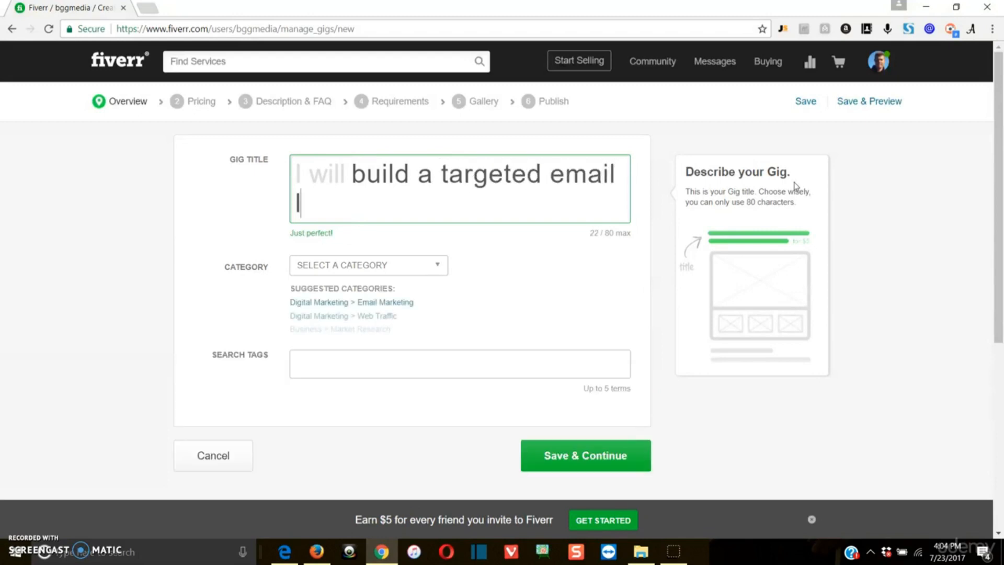
text( list for you)
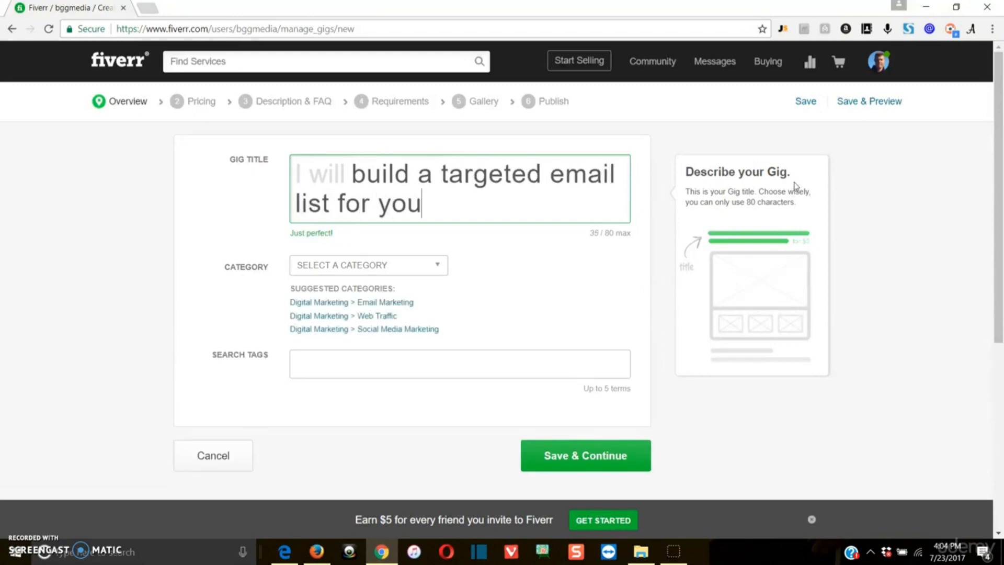
click(528, 252)
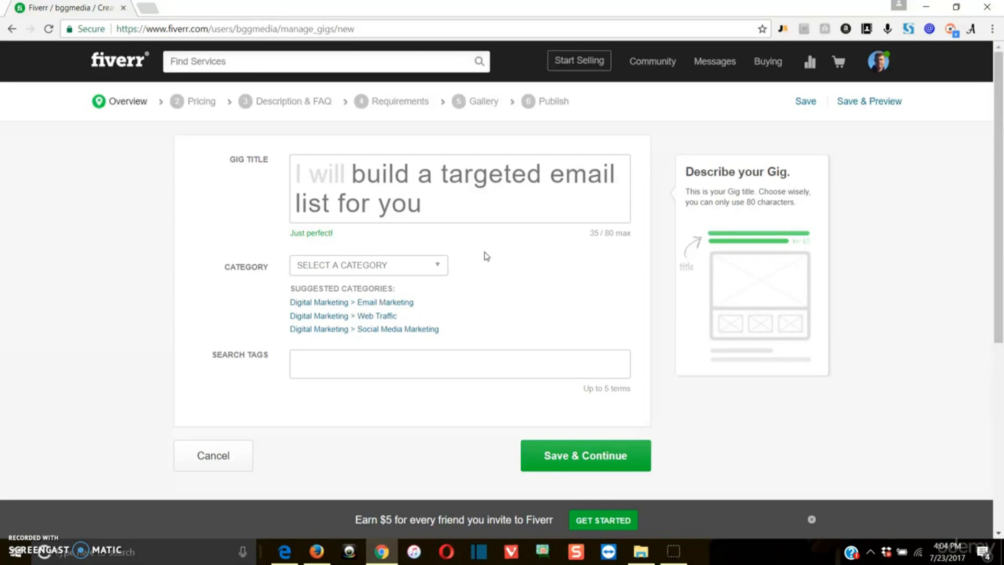
Choose Digital Marketing as the gig category and Audience Development as the service type.
click(442, 271)
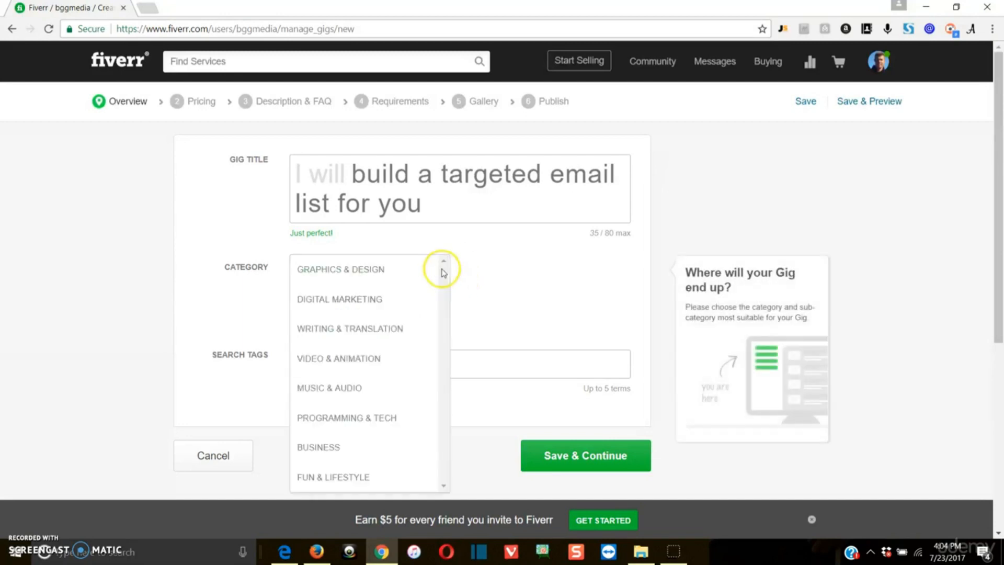
click(398, 307)
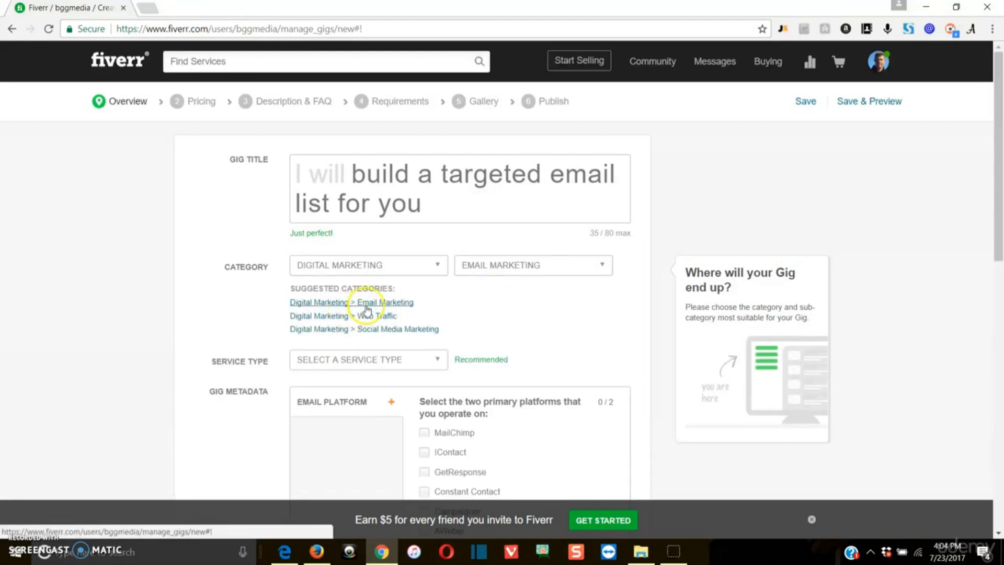
click(425, 265)
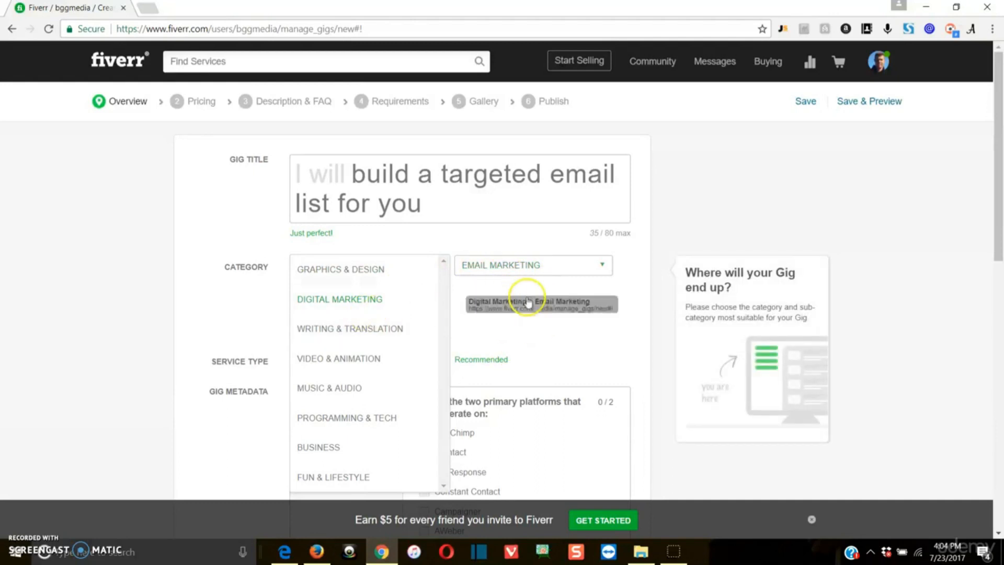
click(484, 238)
scroll(458, 304, down, 1)
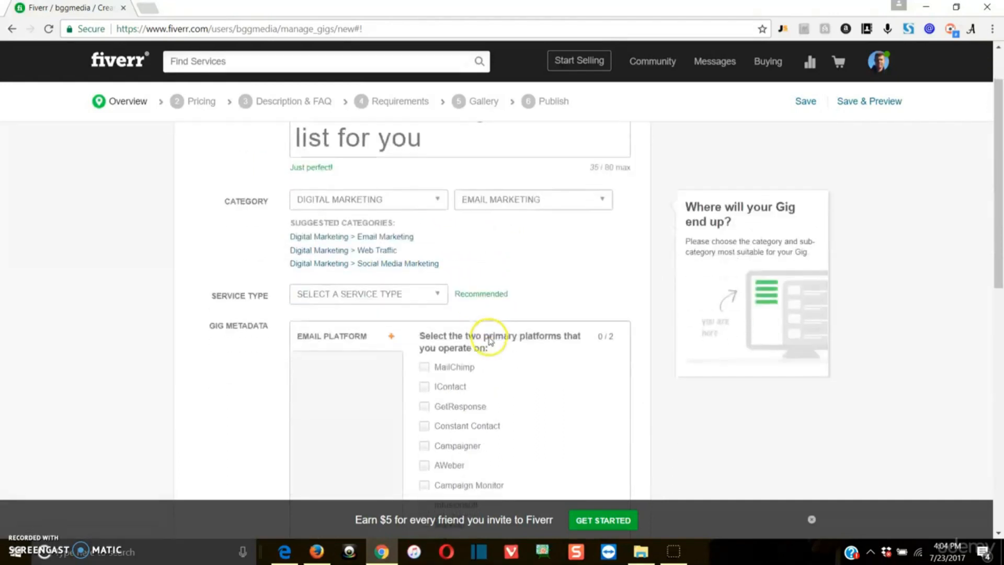
click(419, 302)
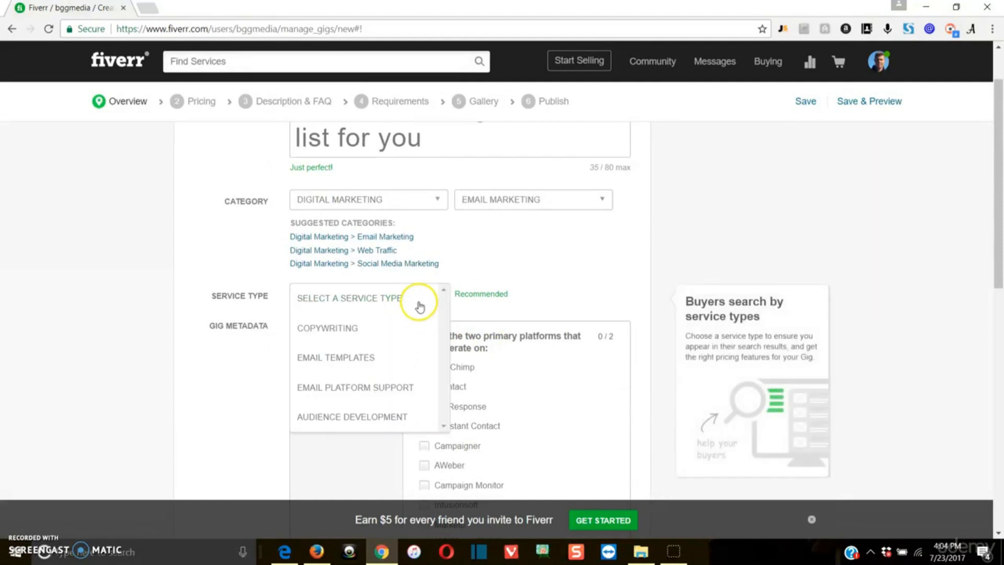
scroll(361, 347, down, 1)
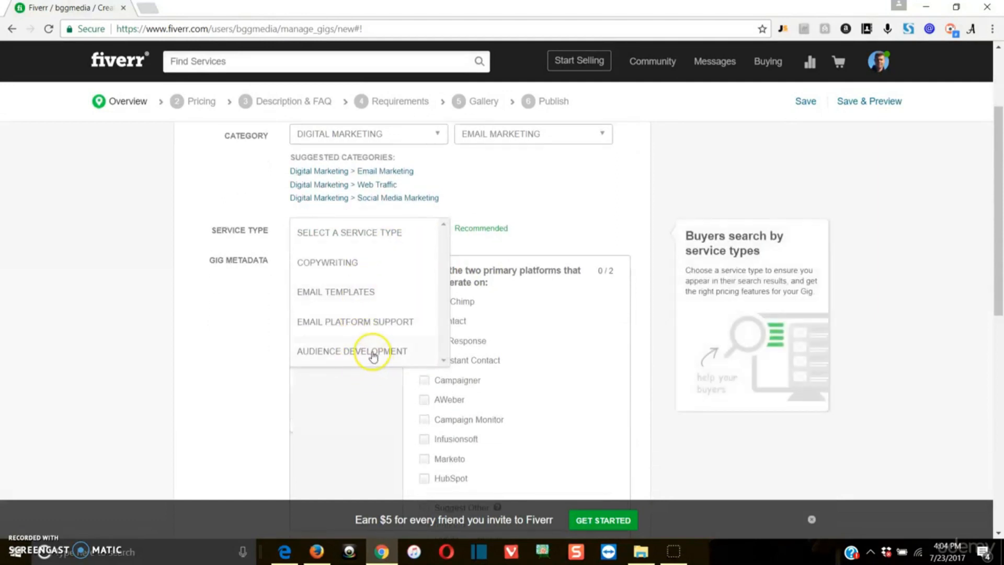
click(367, 351)
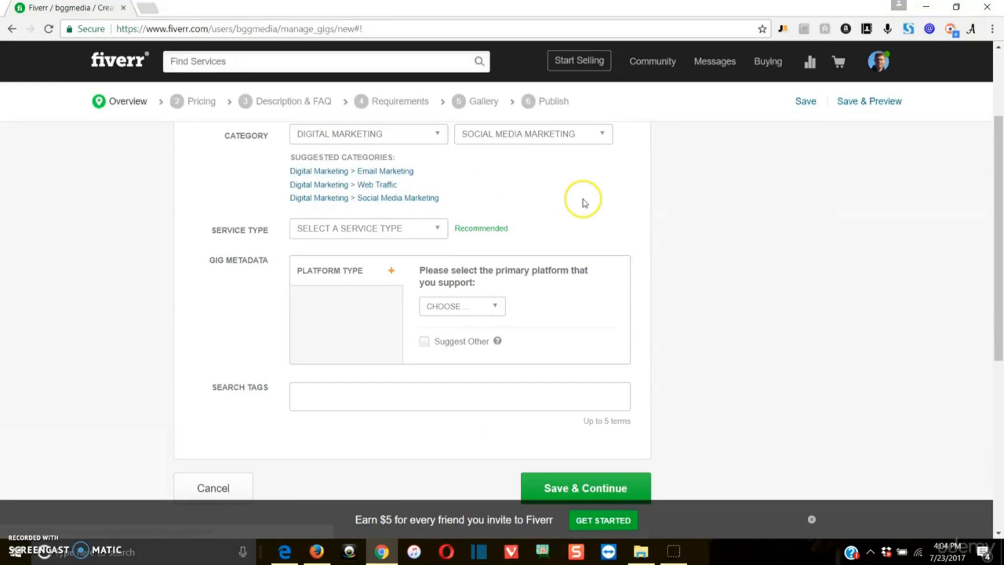
Set the subcategory back to Email Marketing and reselect Audience Development as service type.
click(519, 137)
scroll(512, 276, down, 1)
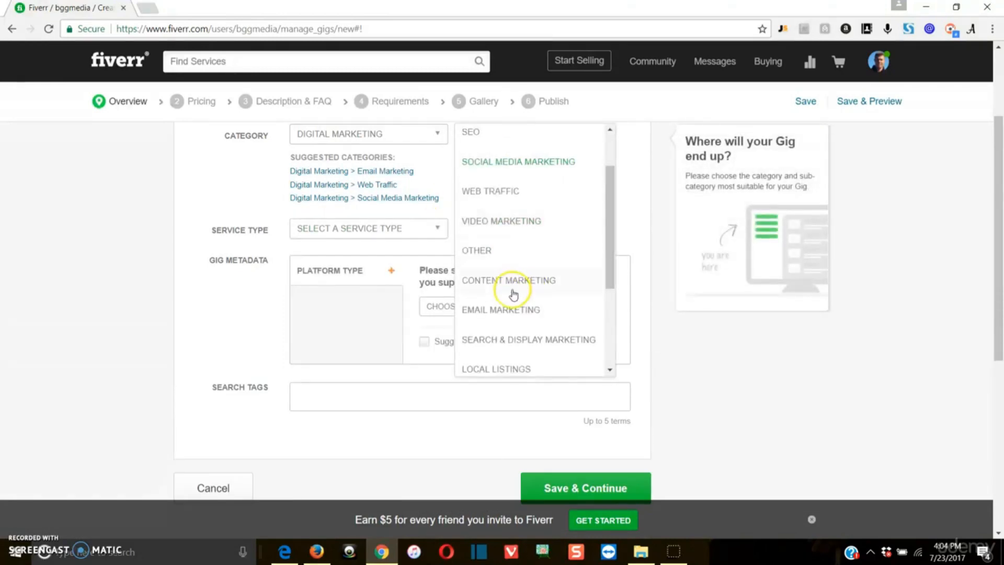
click(511, 312)
click(439, 230)
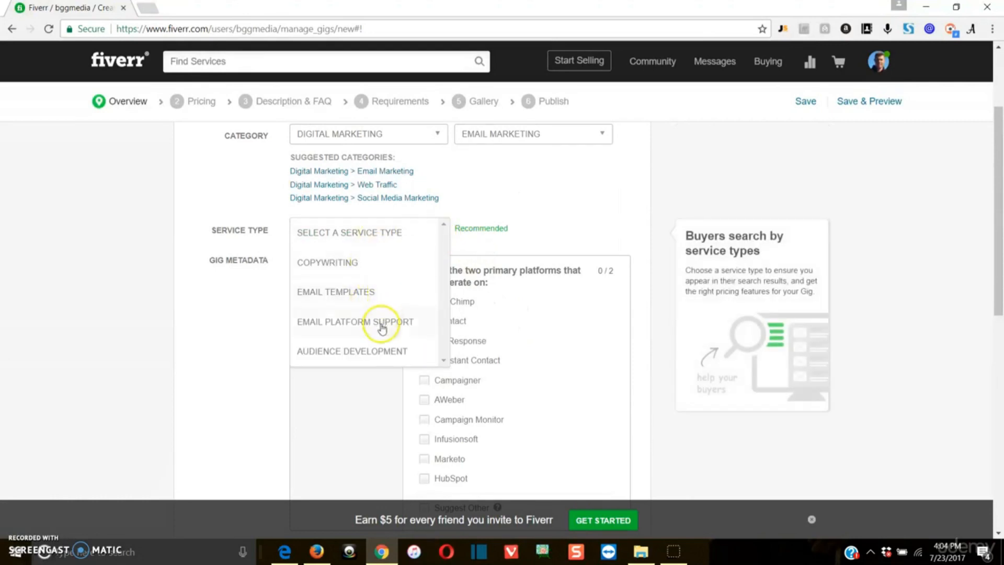
click(377, 351)
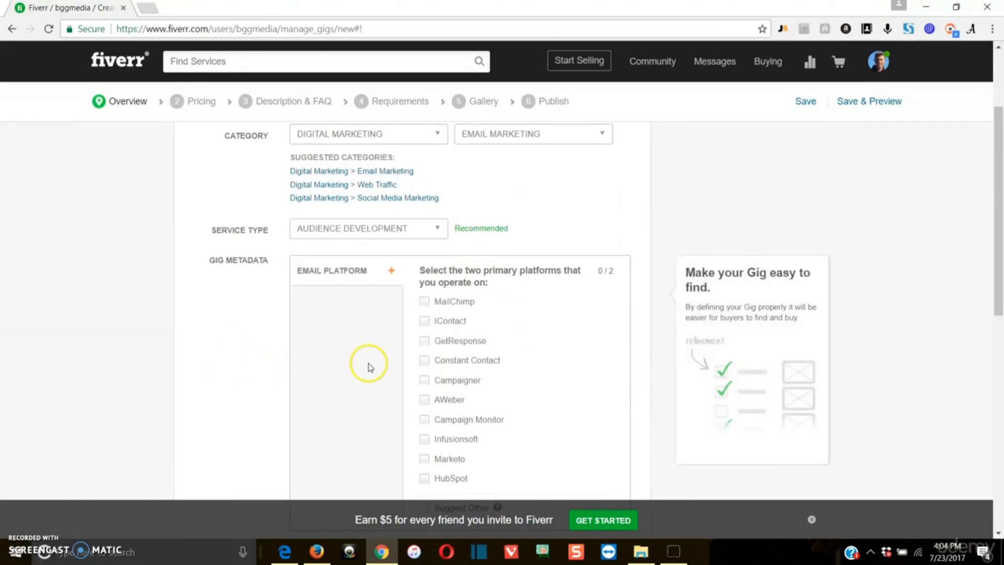
scroll(567, 316, down, 3)
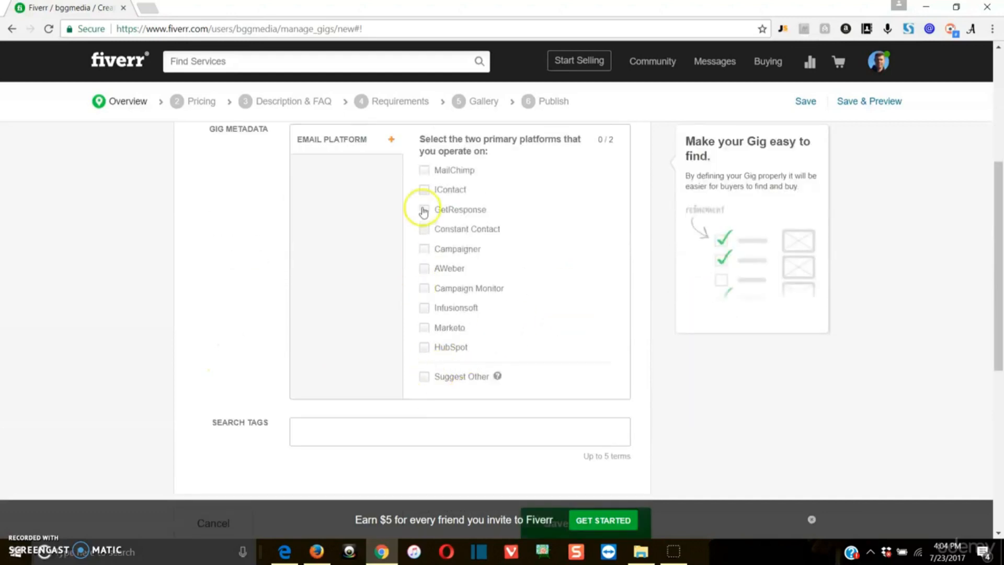
Tick MailChimp and AWeber as the gig's primary email platforms.
click(424, 170)
click(425, 269)
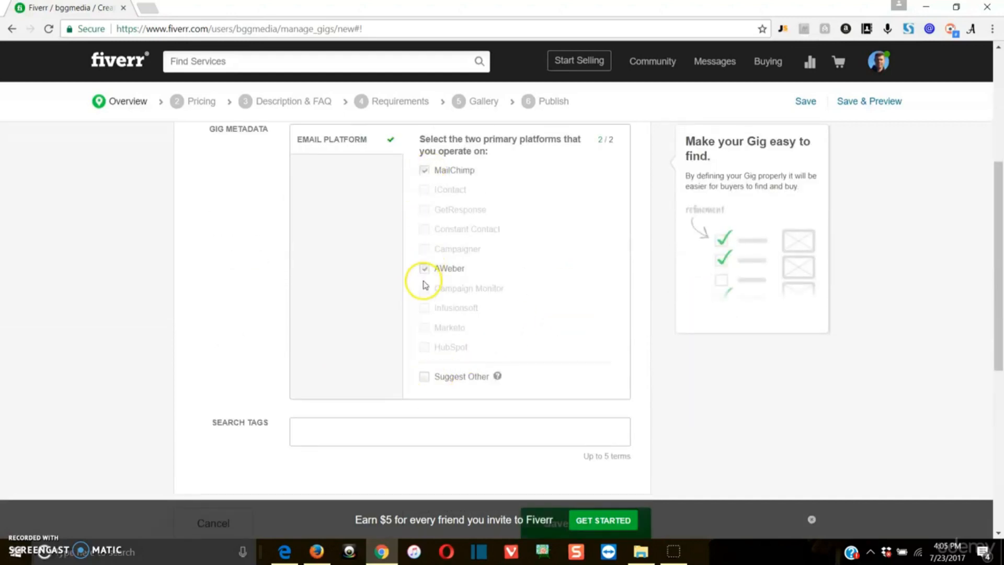
scroll(518, 272, down, 1)
scroll(493, 343, down, 1)
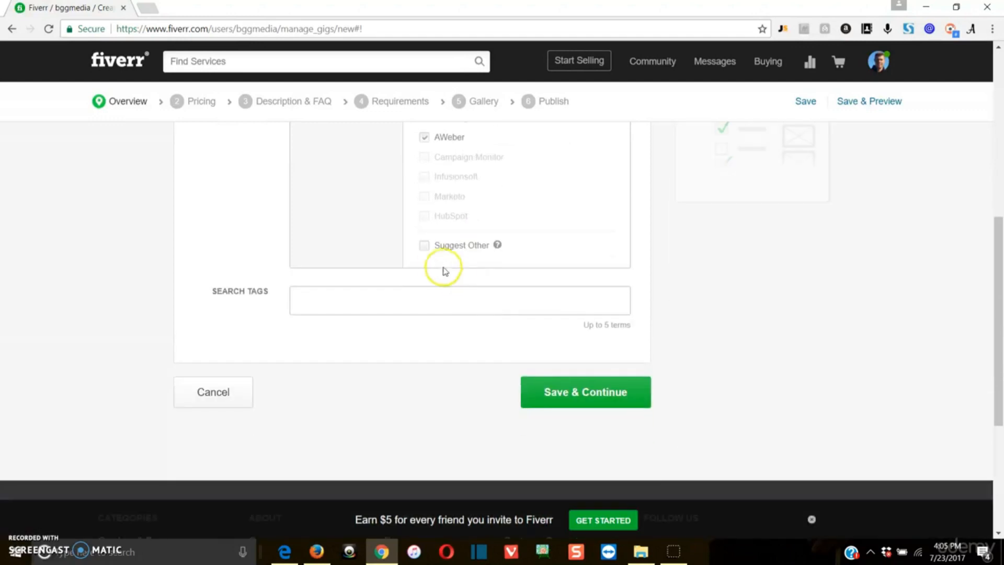
scroll(426, 251, down, 1)
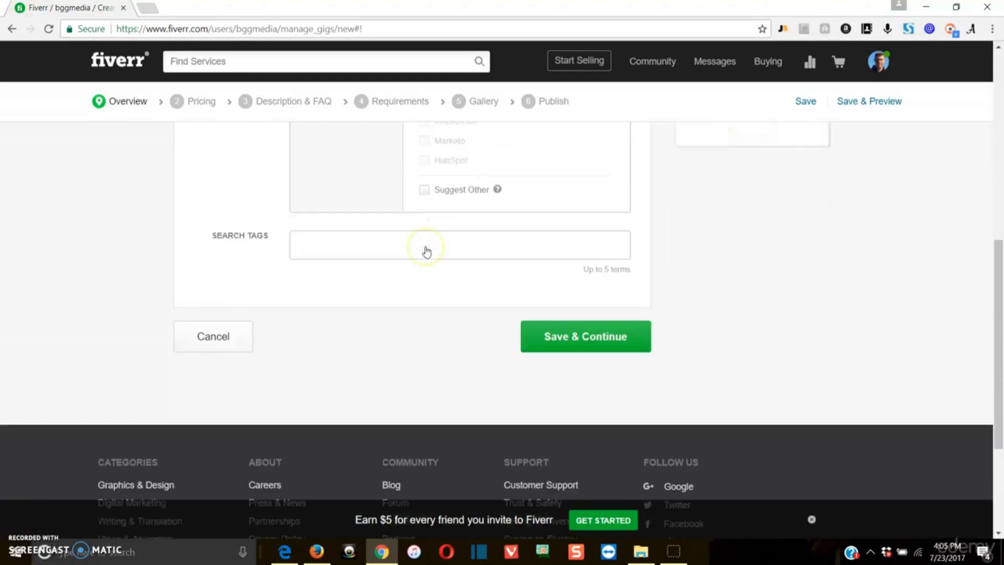
scroll(428, 252, up, 3)
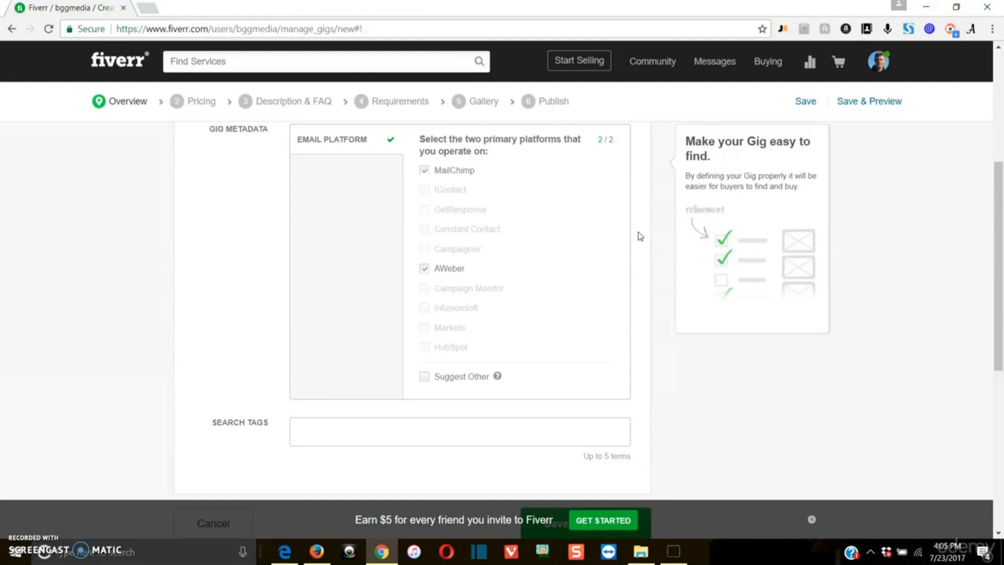
Work through the rest of the Gig Metadata section down to Search Tags.
click(637, 228)
click(638, 230)
scroll(596, 224, down, 1)
click(456, 358)
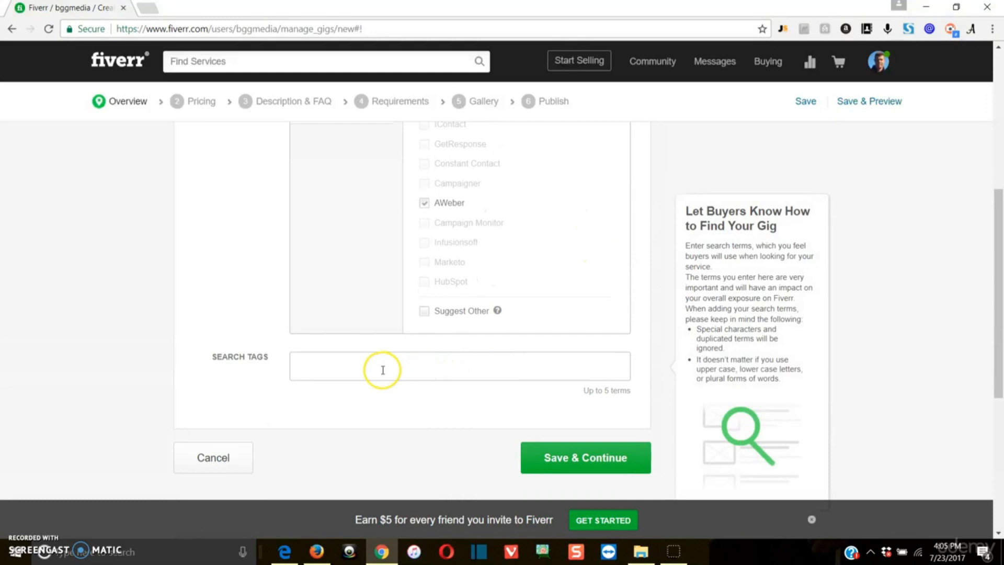
scroll(382, 361, up, 3)
scroll(596, 204, up, 2)
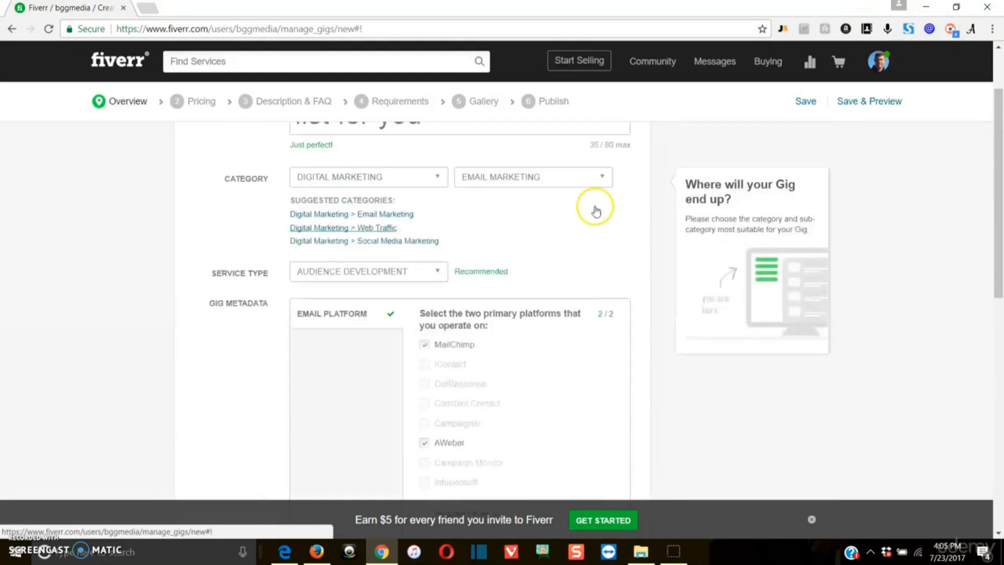
scroll(655, 271, down, 3)
scroll(655, 271, down, 3)
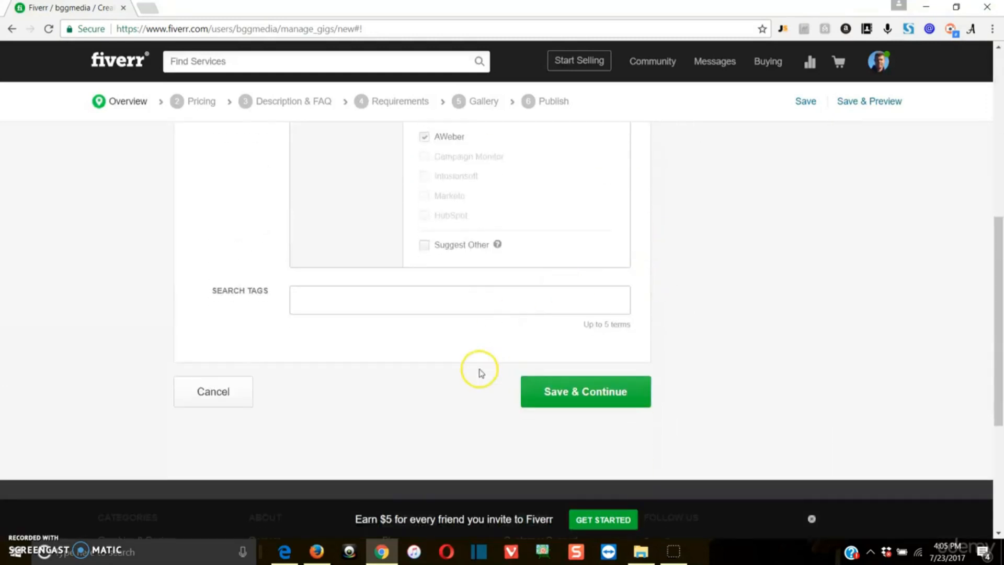
Add 'email list' and 'email blast' as search tags.
click(480, 307)
text(email l)
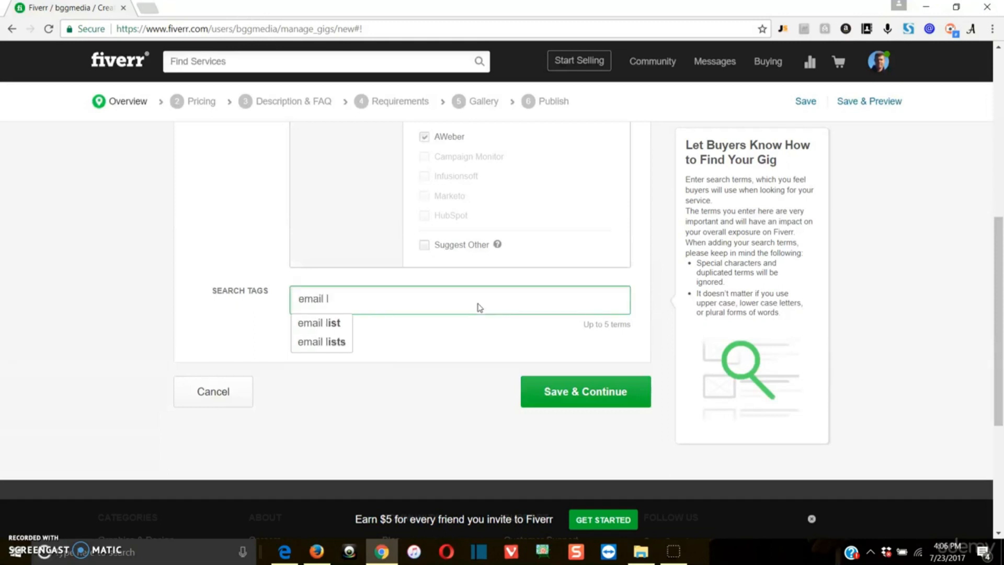
click(324, 323)
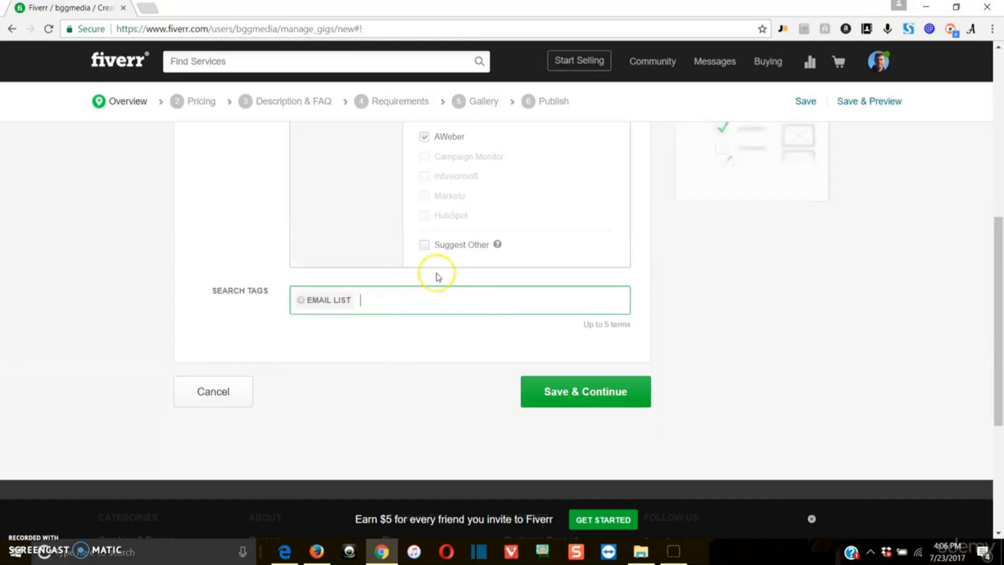
text(email m)
key(BackSpace)
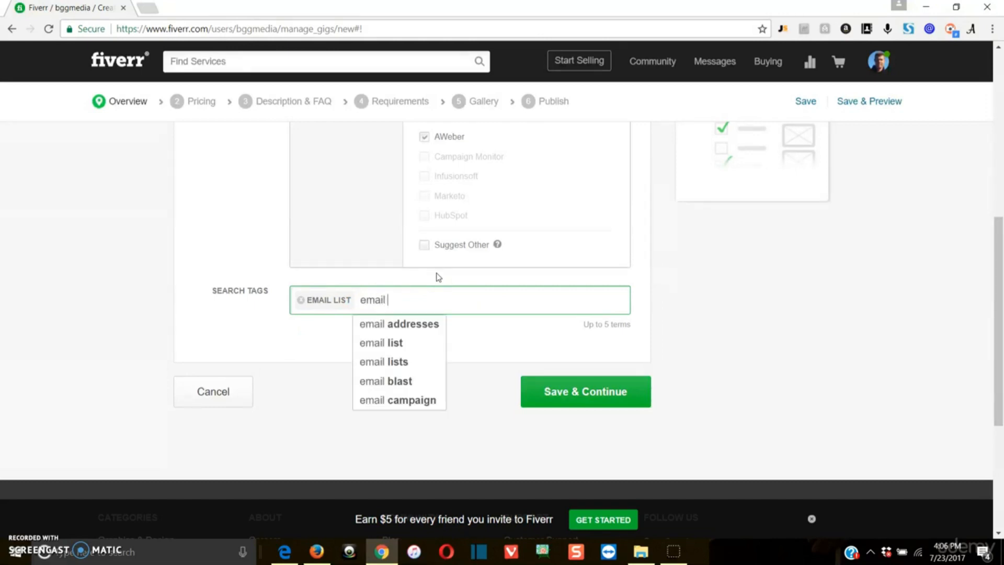
click(412, 381)
Add 'email campaign', 'email lists' and 'send email' tags, then save and continue to pricing.
text(e)
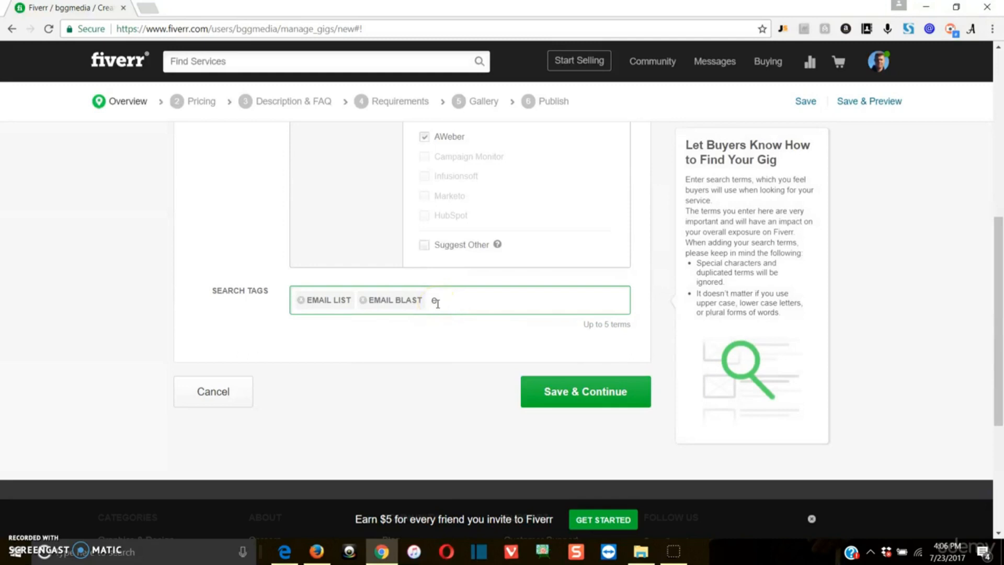
text(mail)
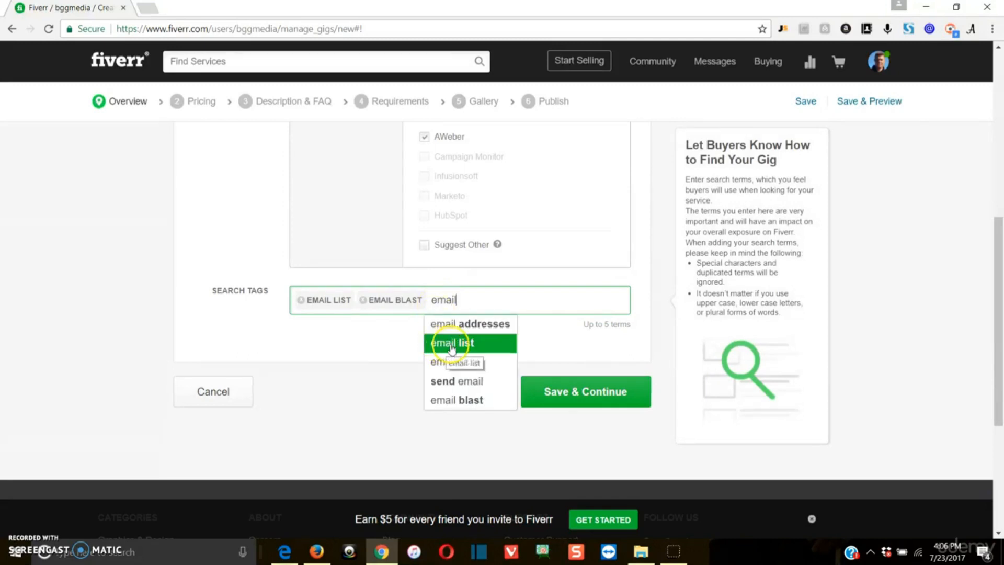
text( cap)
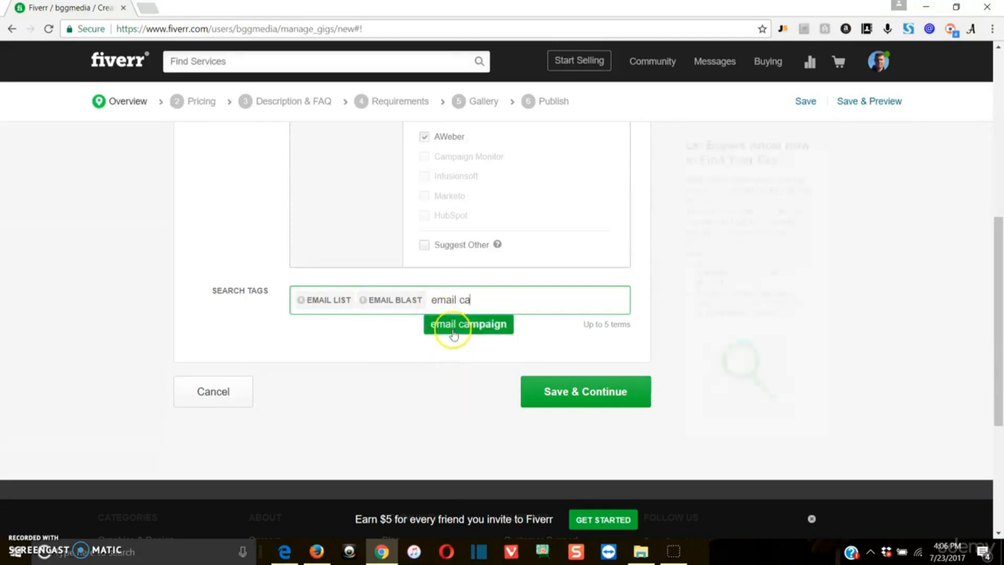
click(453, 327)
text(emai)
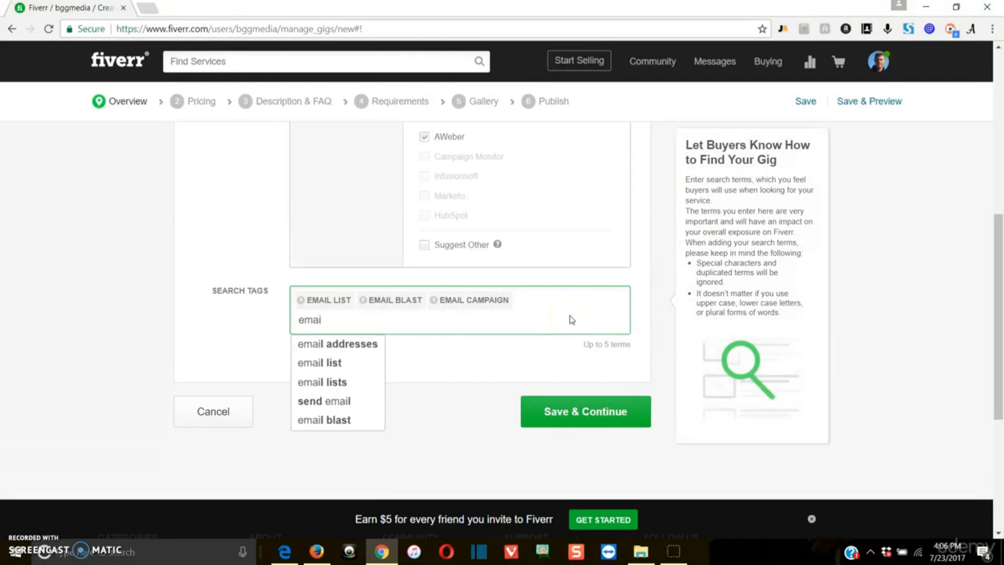
click(361, 384)
text(sned)
key(BackSpace)
key(BackSpace)
key(BackSpace)
text(end)
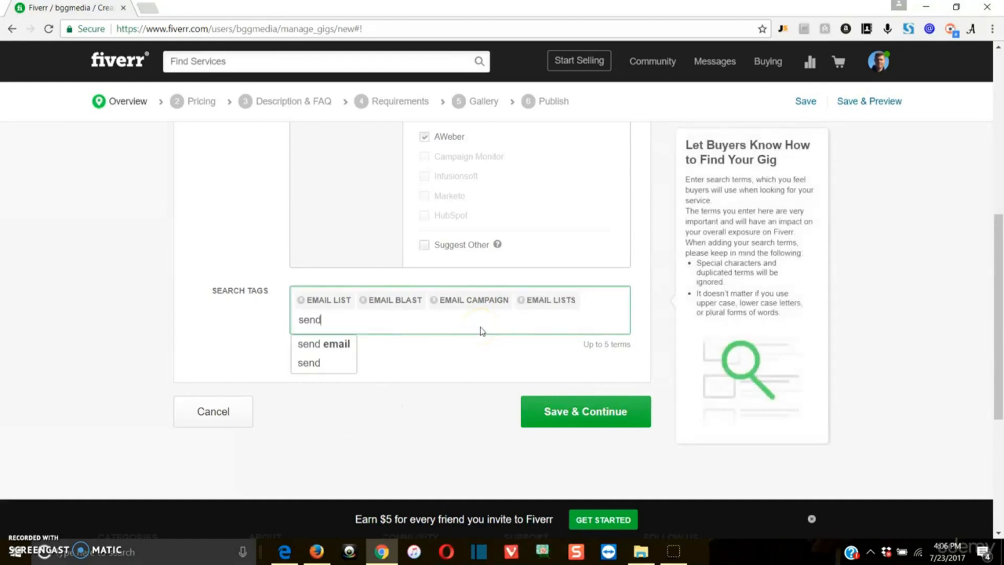
click(340, 345)
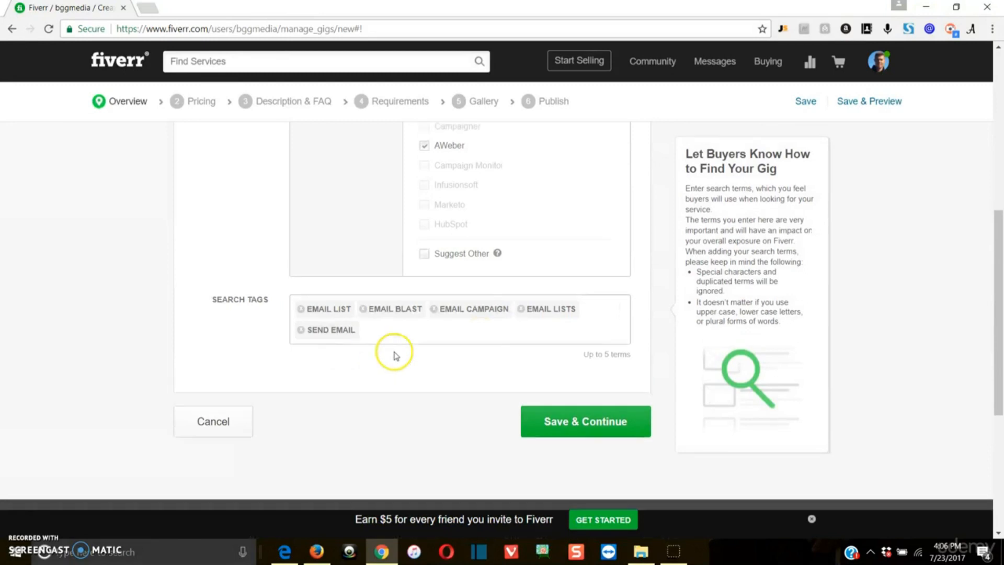
scroll(302, 404, up, 2)
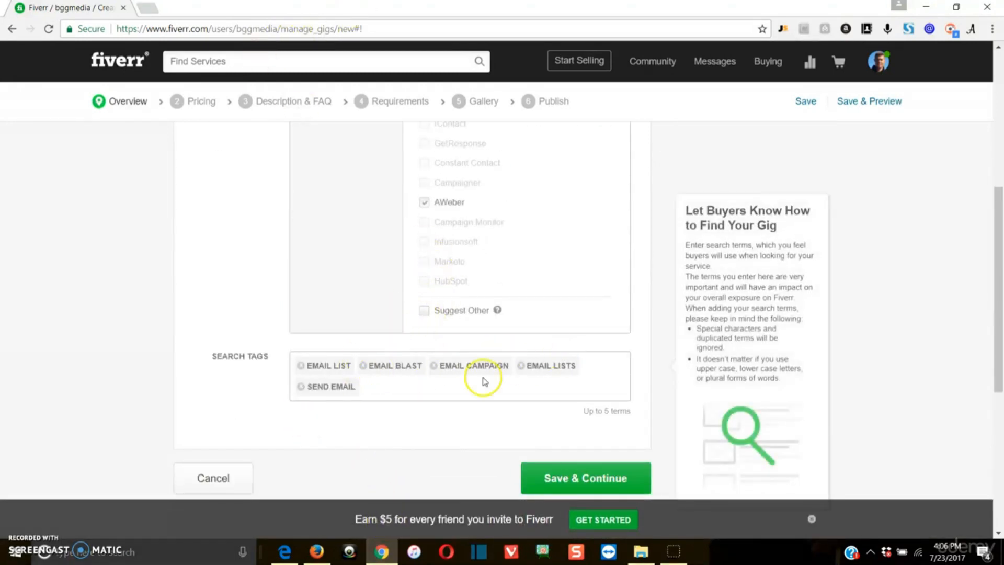
click(591, 479)
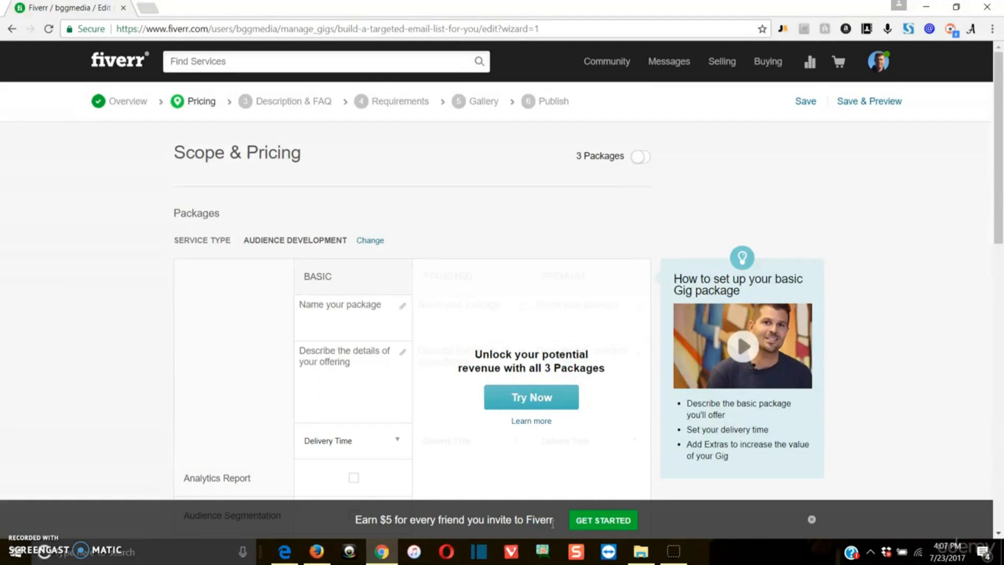
Dismiss the Earn $5 banner, unlock 3 Packages, and close the Gig Packages intro video.
scroll(552, 524, down, 1)
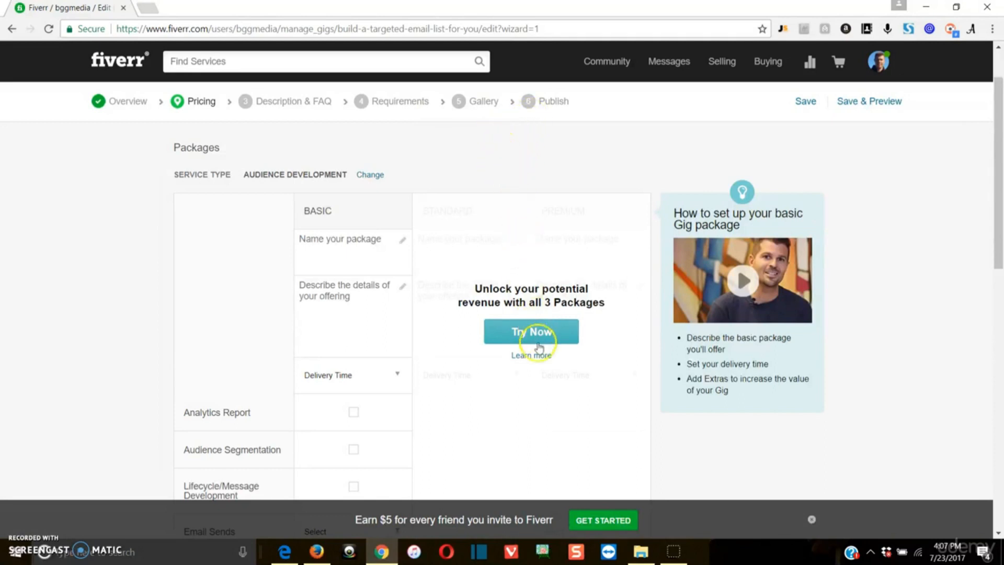
click(811, 519)
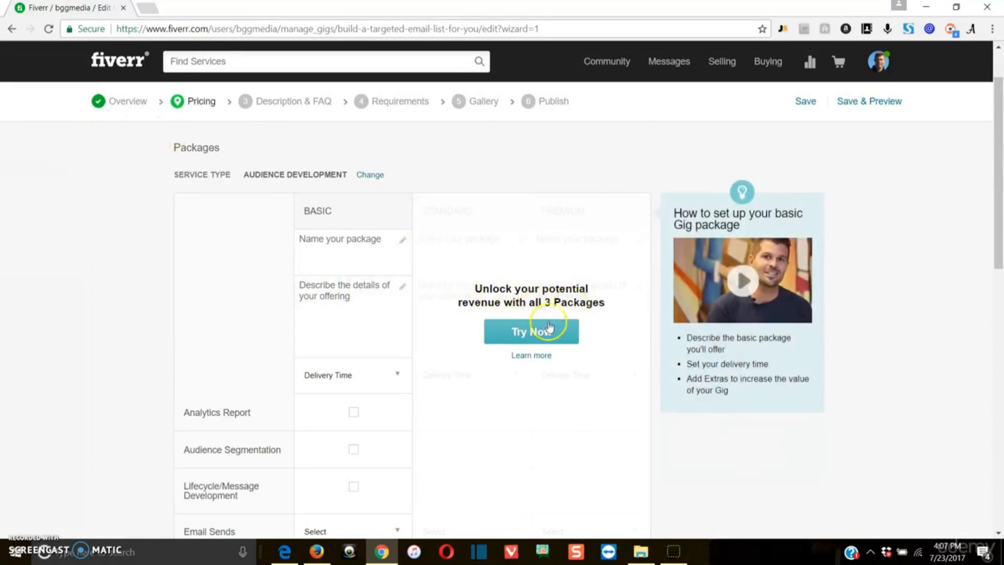
click(533, 334)
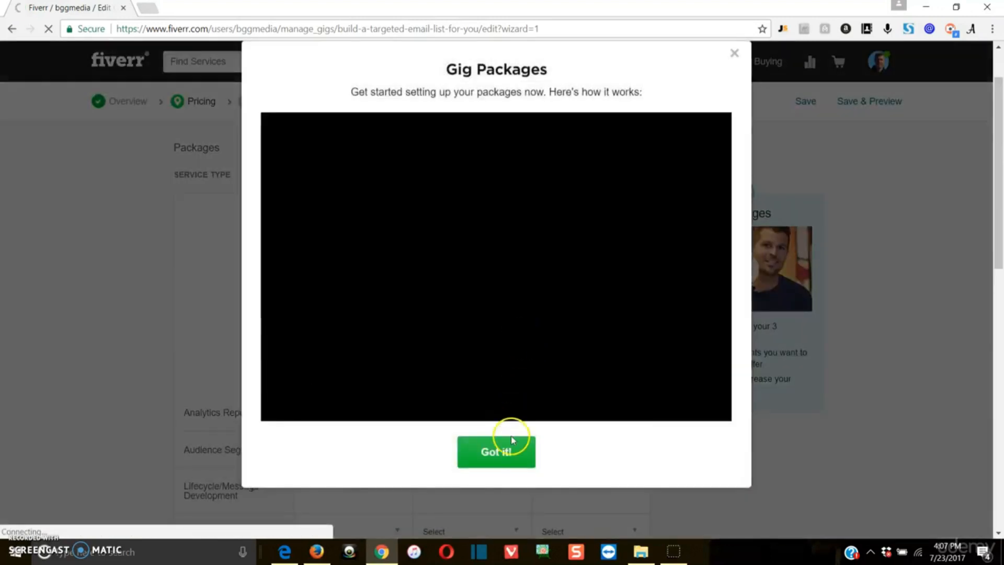
click(734, 53)
scroll(502, 246, down, 1)
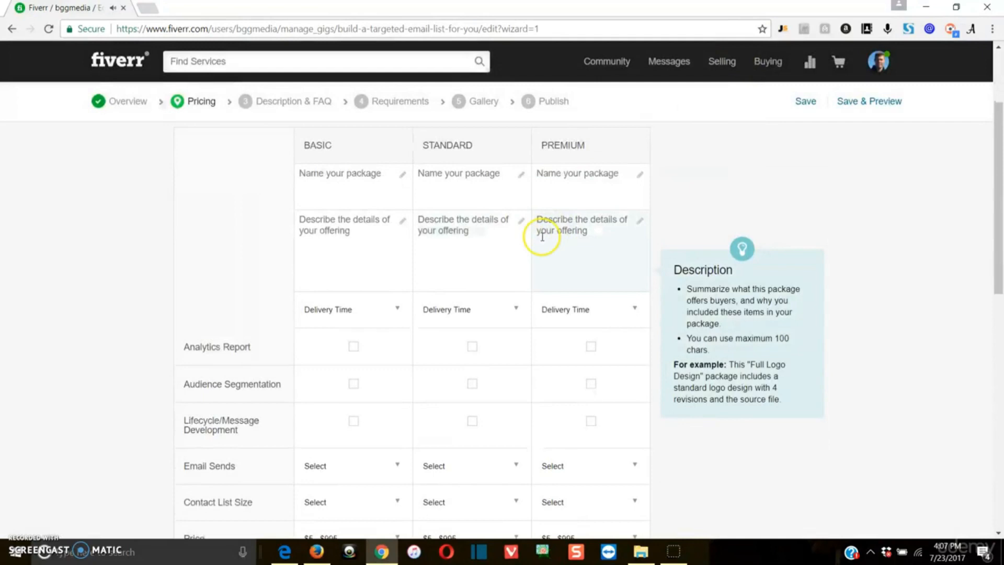
Try draft titles in the Basic and Standard package name fields, then clear Standard's.
scroll(425, 223, up, 2)
scroll(386, 206, down, 2)
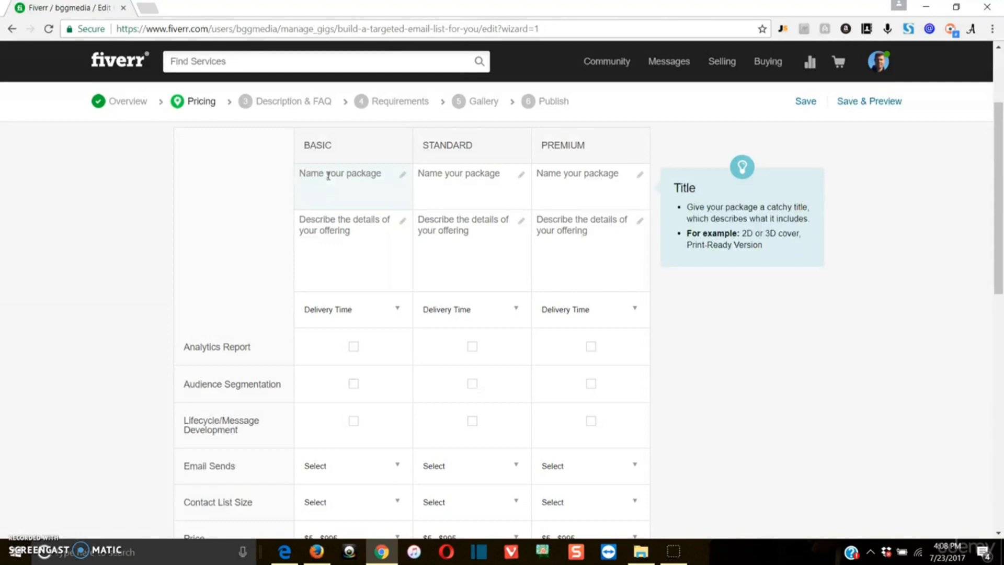
click(328, 176)
scroll(329, 176, up, 1)
click(331, 180)
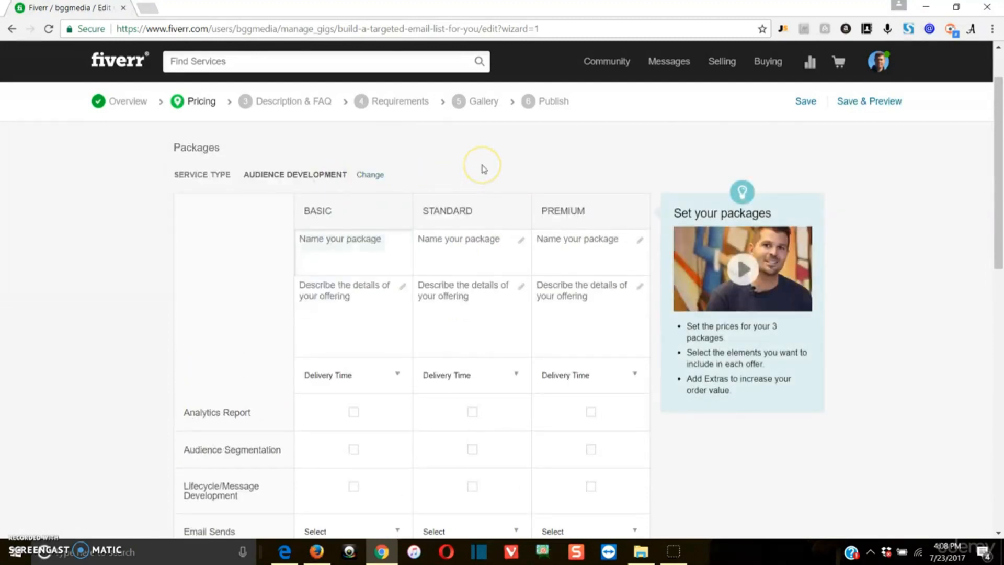
text(I w)
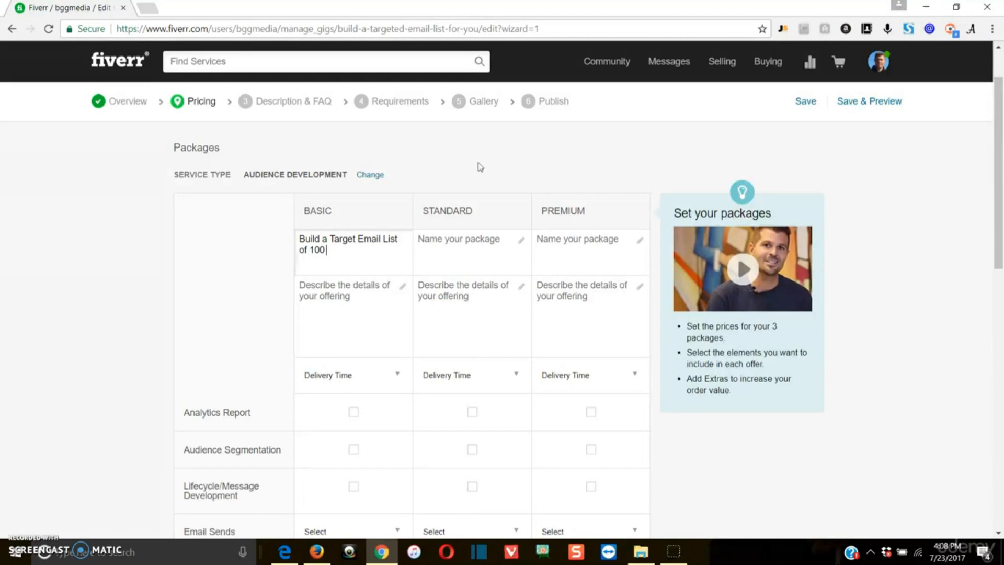
click(376, 235)
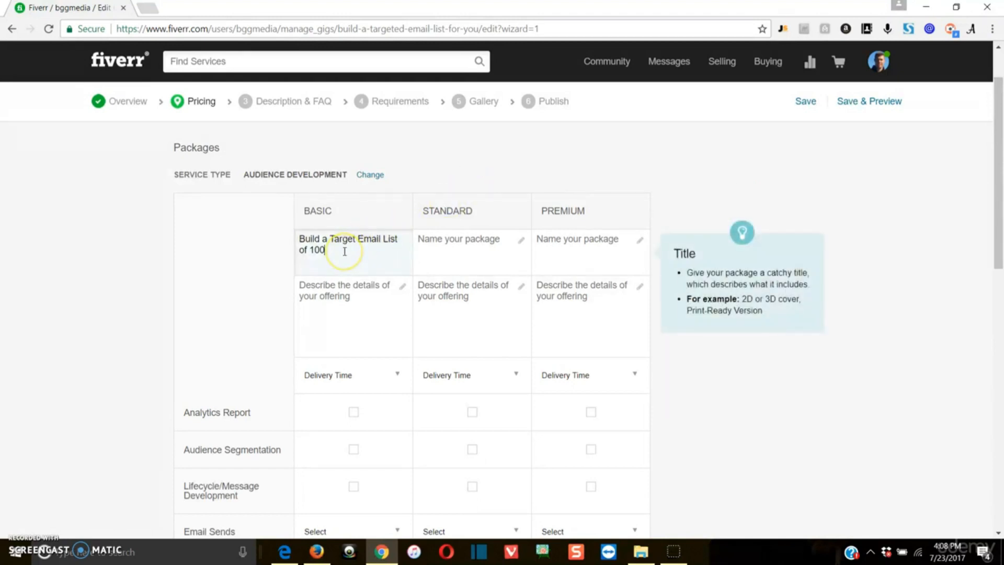
click(441, 239)
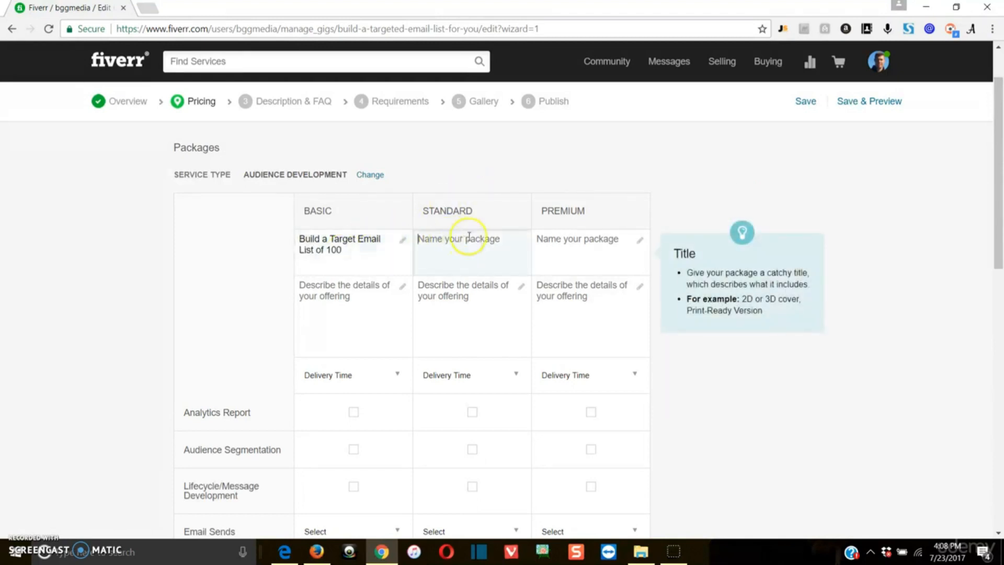
text(Build a Targeted Email List of)
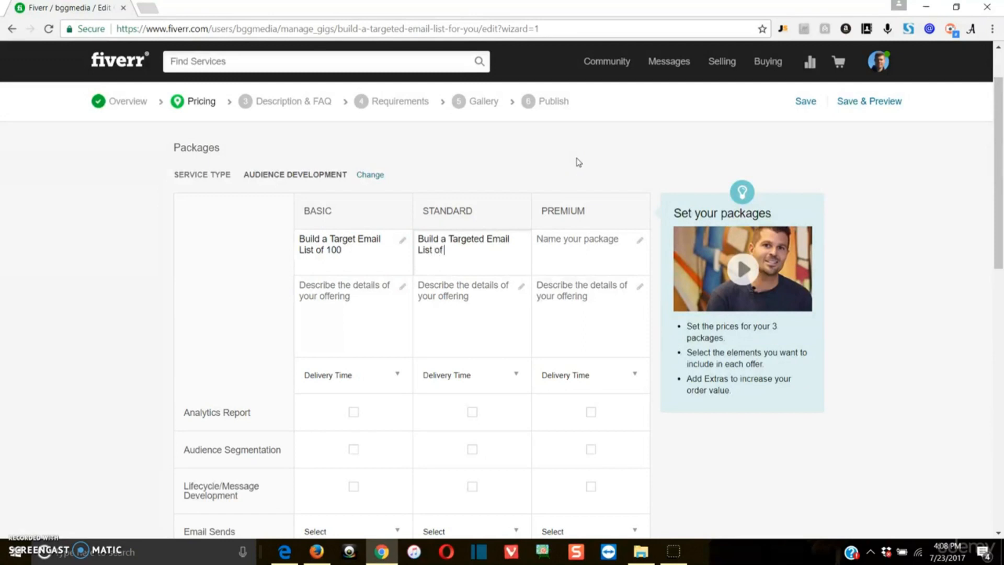
click(454, 250)
drag(454, 251, 318, 210)
key(BackSpace)
Retitle the Basic package 'Email List of 100 People' and copy that title.
drag(351, 248, 183, 205)
key(BackSpace)
text(Em)
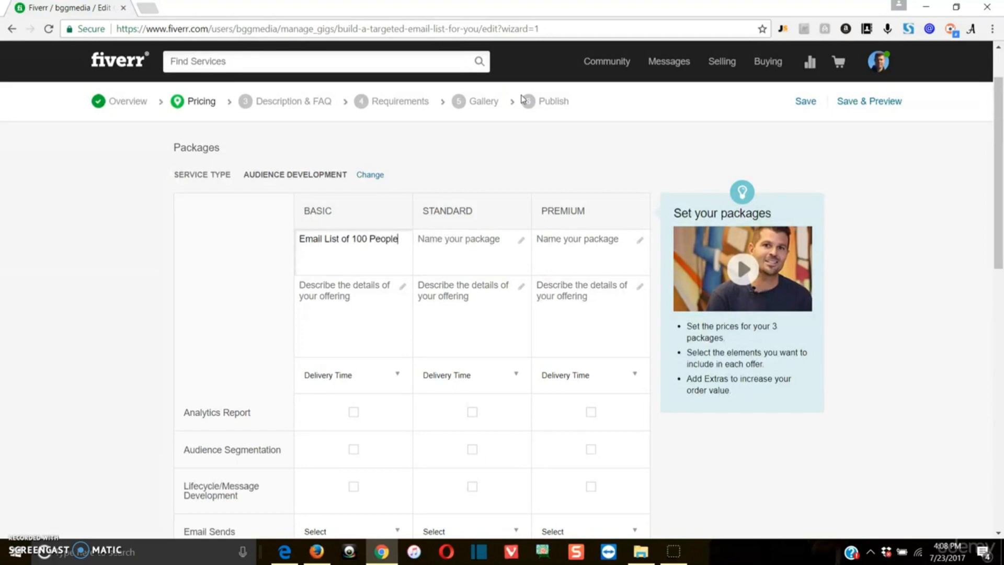
drag(352, 242, 280, 242)
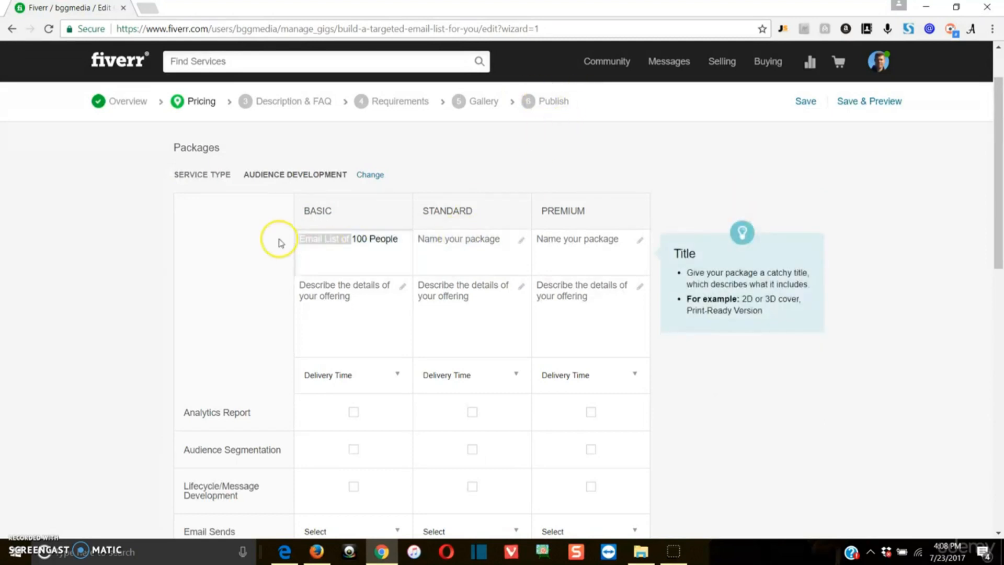
click(399, 246)
drag(399, 247, 313, 236)
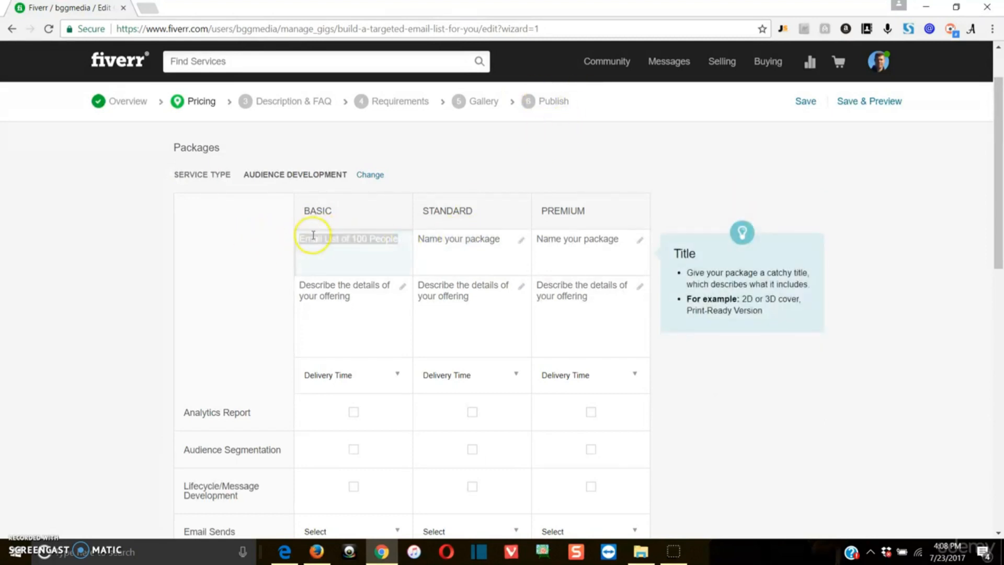
right_click(314, 236)
click(334, 258)
Paste the title into Standard and Premium, then remove the 100 from Standard's copy.
click(462, 250)
key(ctrl+v)
click(571, 246)
key(ctrl+v)
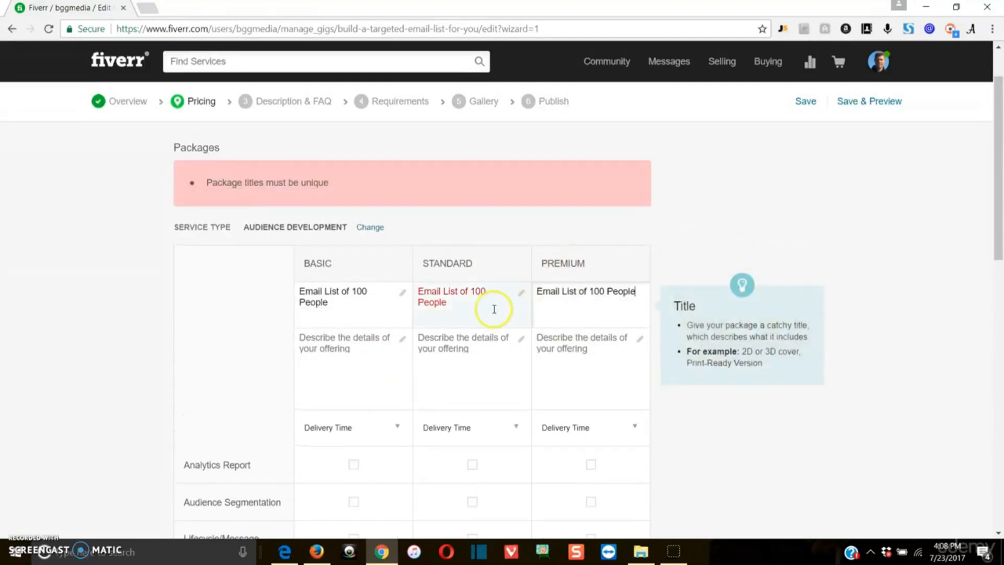
click(488, 292)
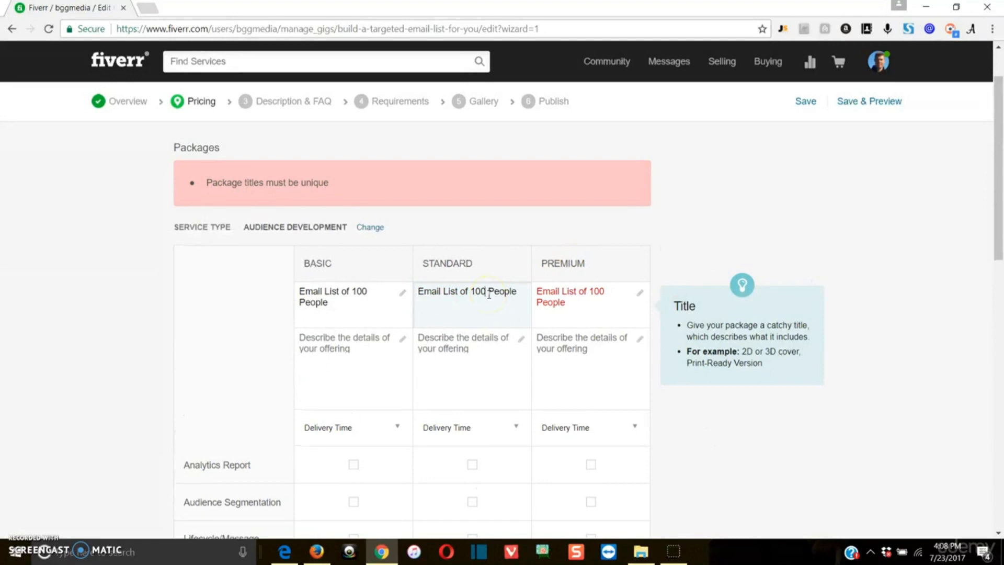
click(410, 340)
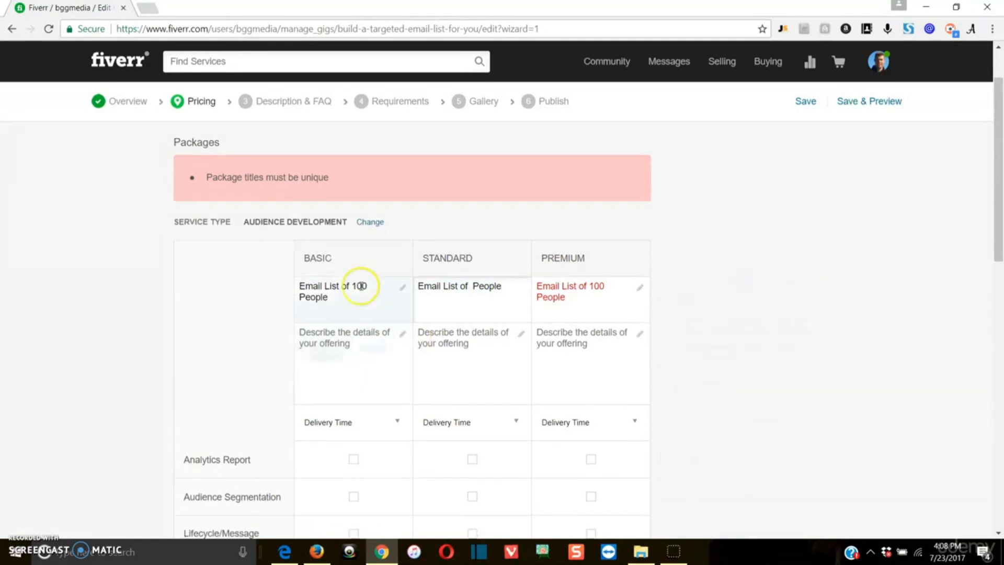
scroll(359, 278, down, 1)
scroll(354, 260, down, 1)
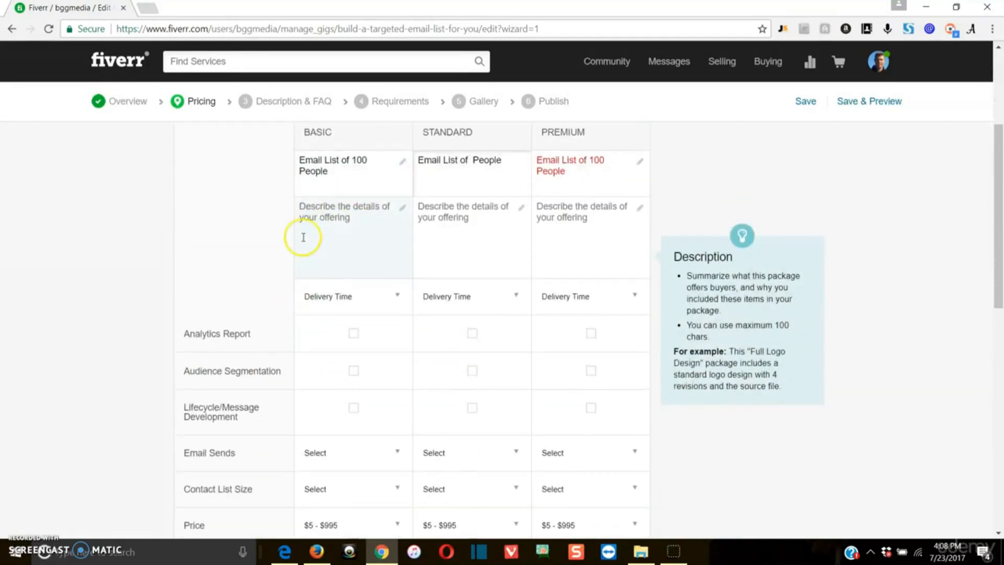
scroll(325, 300, down, 2)
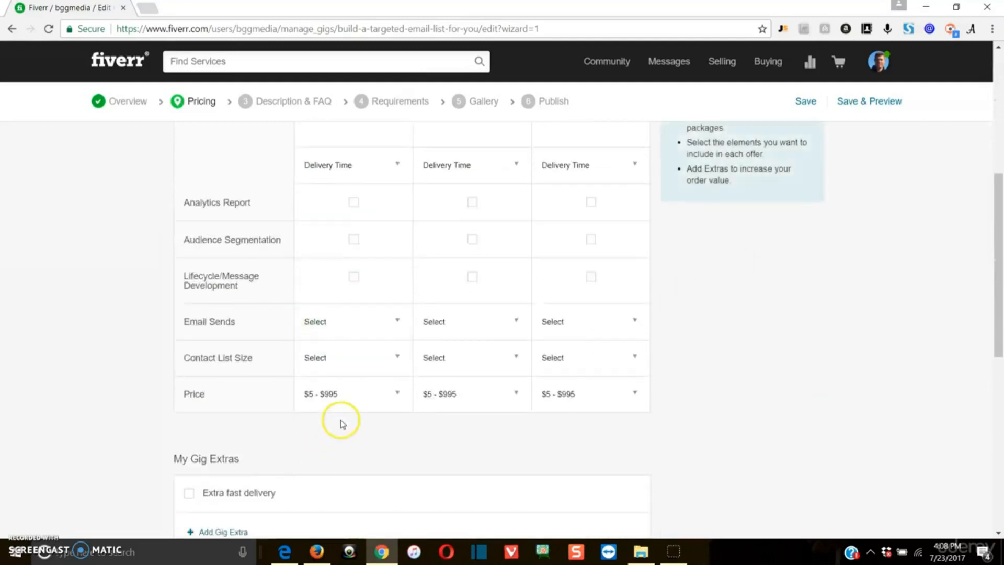
Pick $5 from the Basic package's Price dropdown.
click(364, 395)
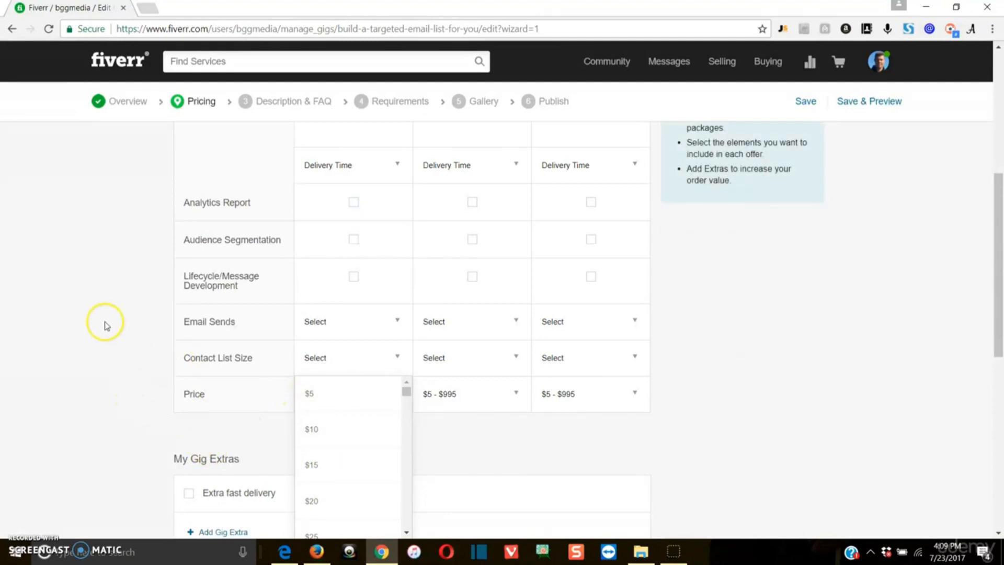
click(324, 394)
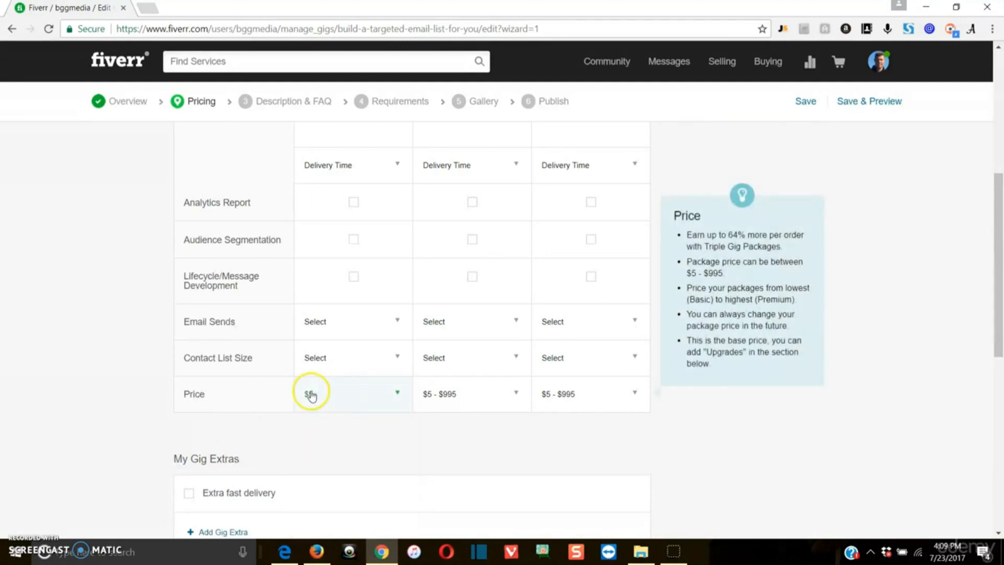
scroll(55, 335, up, 1)
scroll(62, 345, up, 1)
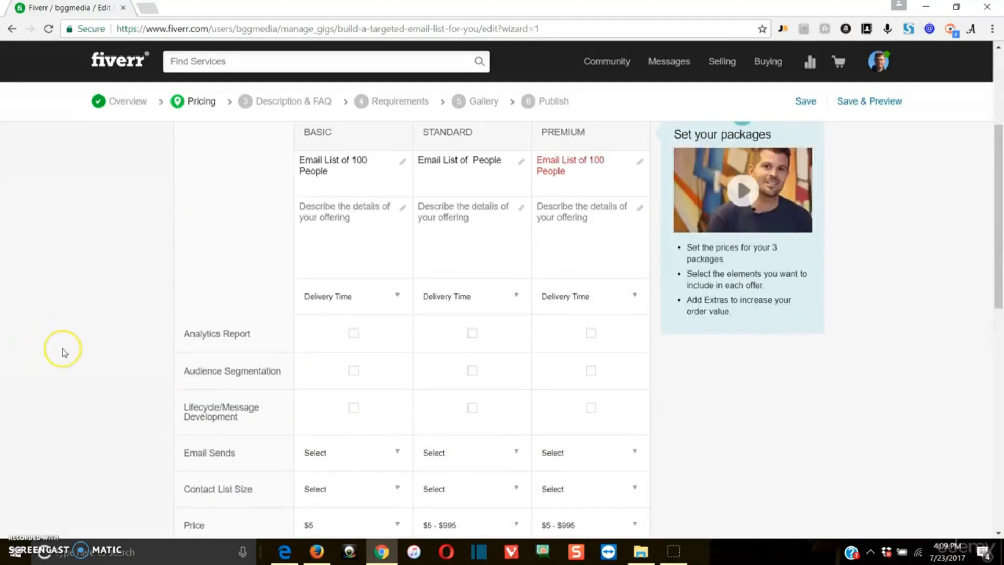
scroll(63, 352, up, 1)
scroll(63, 351, down, 2)
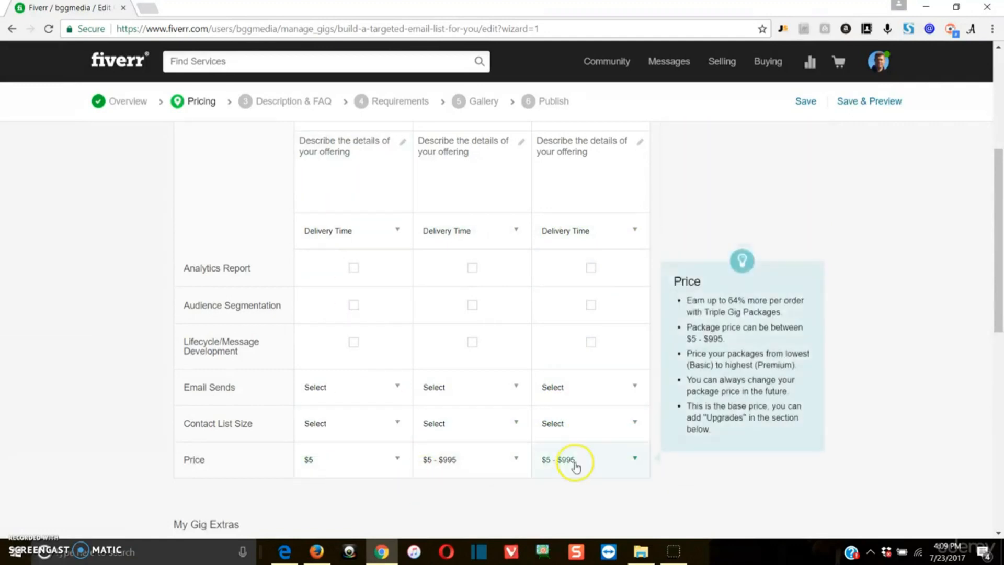
scroll(359, 432, up, 3)
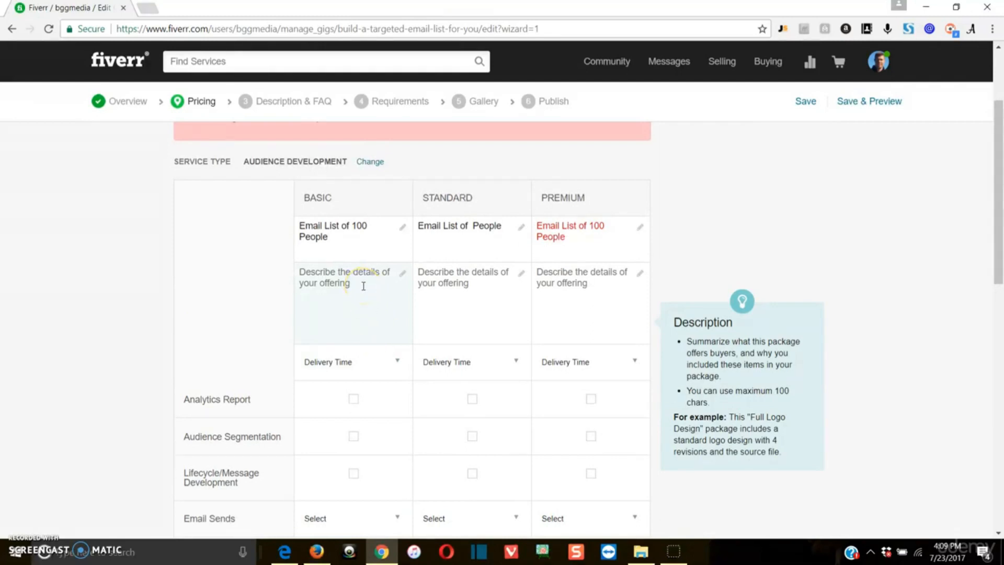
Add a 0 to the Standard and Premium titles so they read 250 and 1000 People.
scroll(315, 315, down, 3)
scroll(330, 419, up, 3)
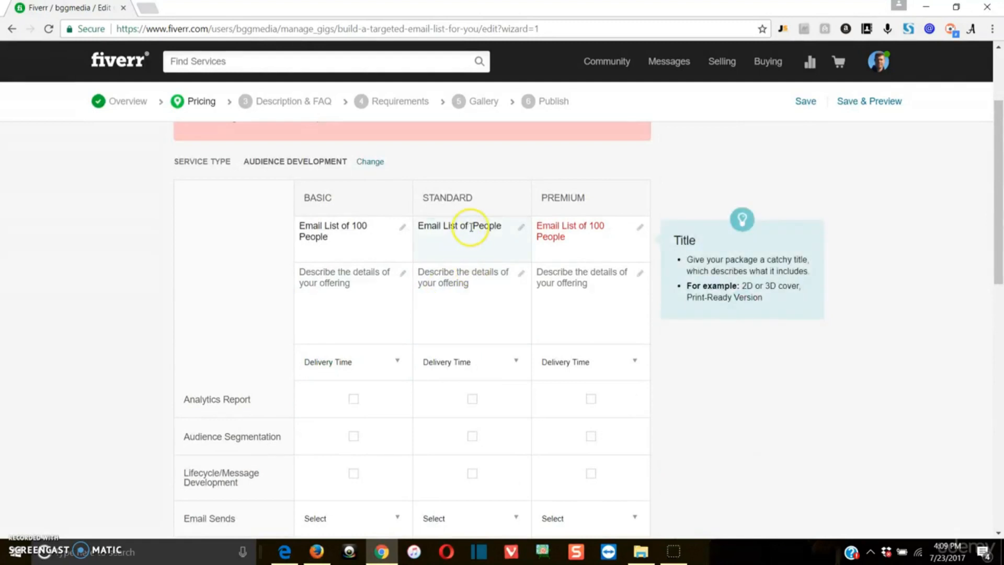
text(0)
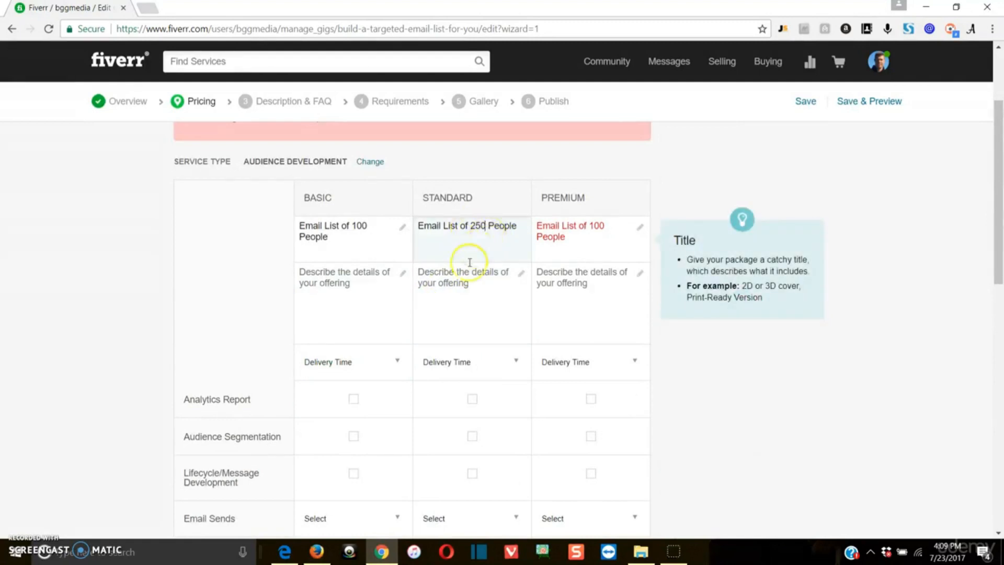
scroll(376, 410, down, 1)
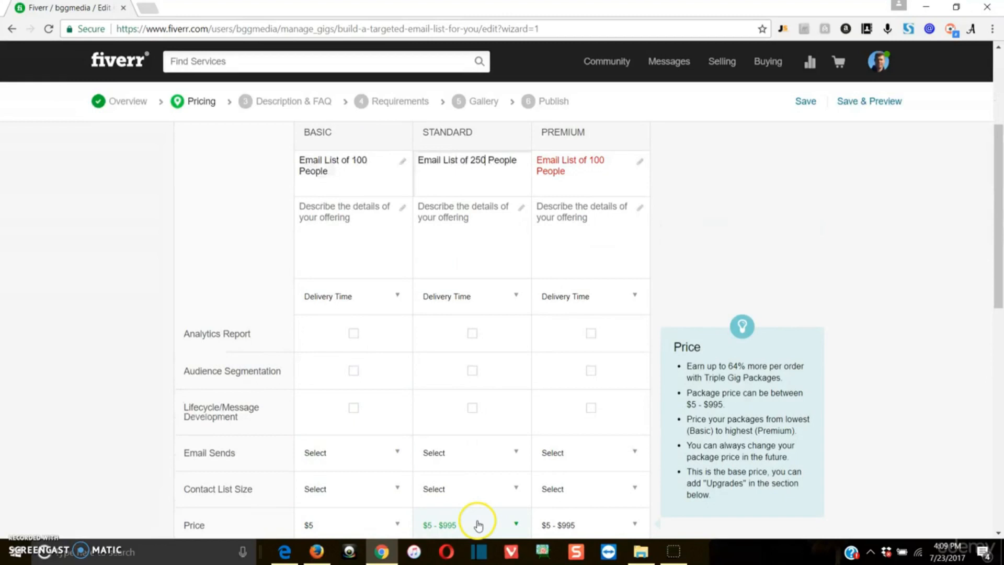
click(597, 175)
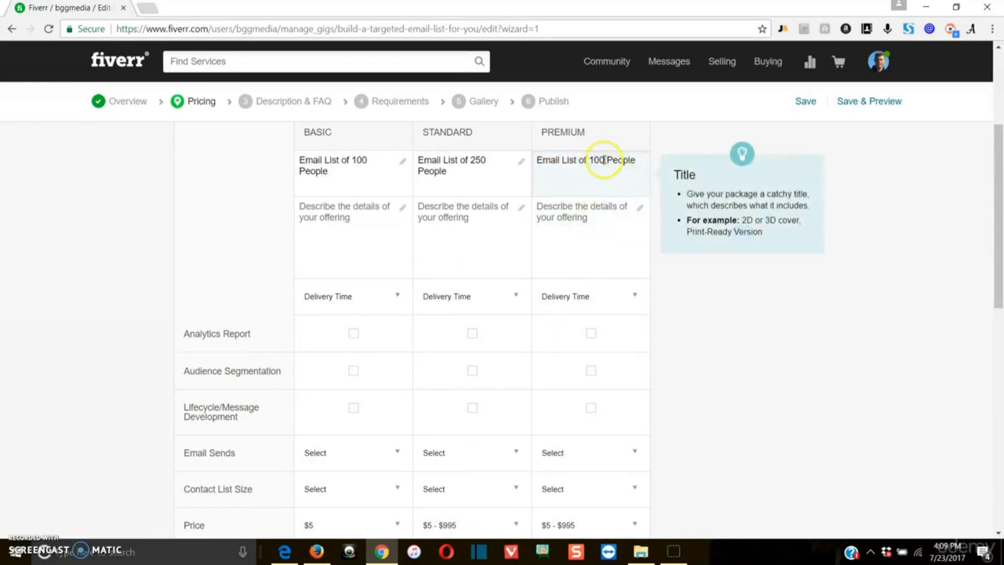
text(0)
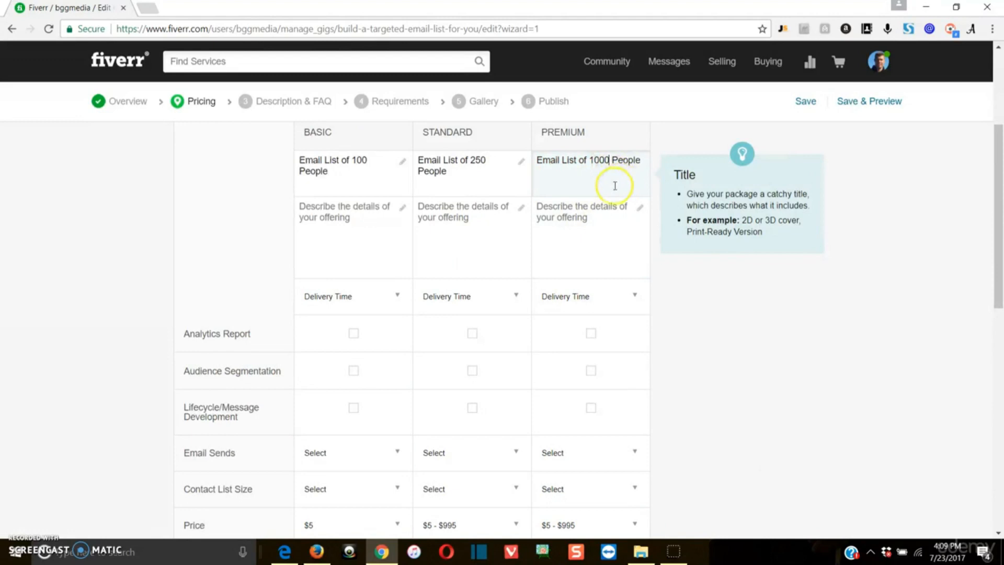
click(122, 198)
scroll(233, 193, down, 1)
scroll(339, 199, up, 3)
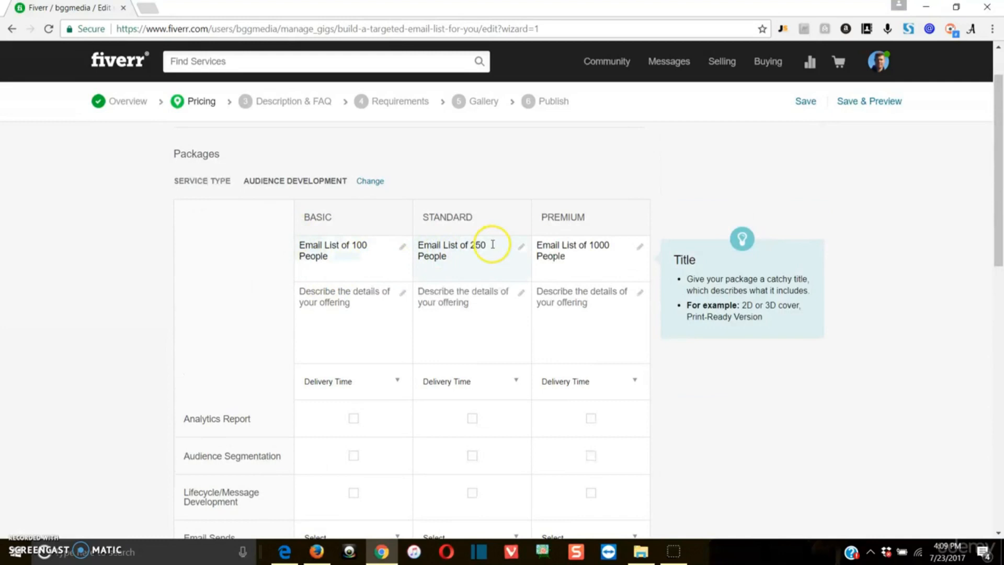
Choose $15 in the Premium package Price dropdown, leaving Basic at $5.
scroll(604, 503, down, 1)
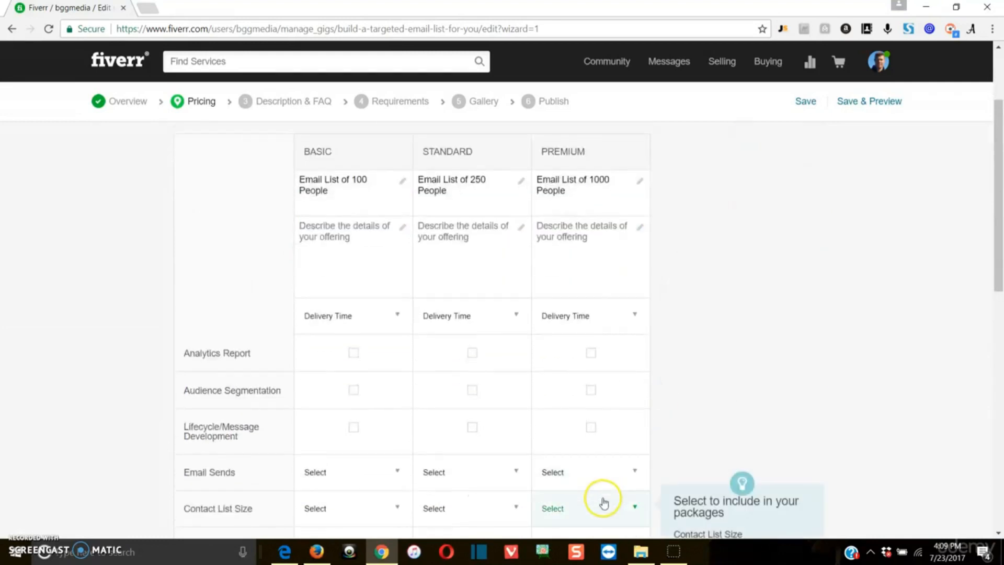
scroll(604, 503, down, 2)
click(604, 421)
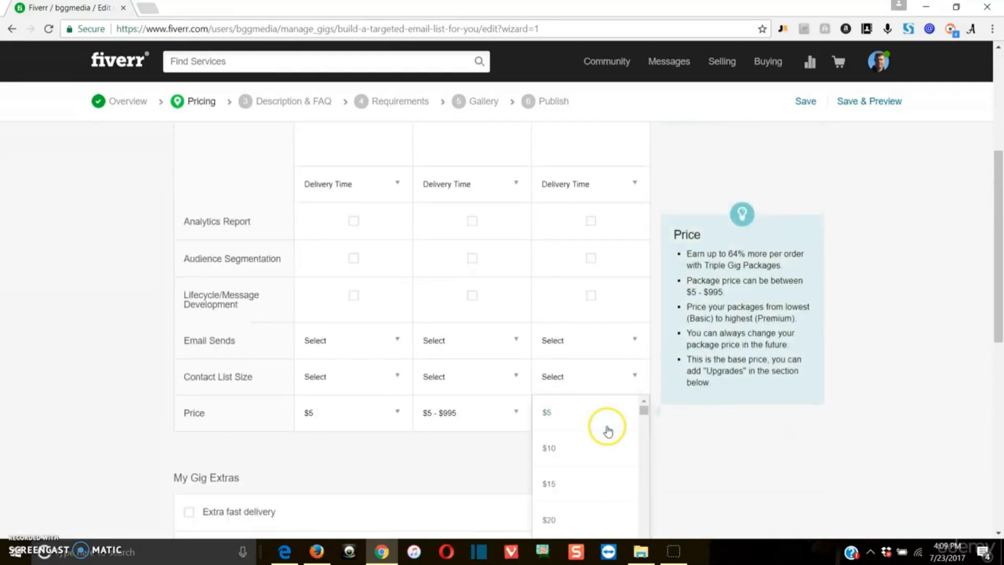
click(594, 495)
scroll(720, 425, up, 2)
scroll(723, 428, up, 1)
scroll(722, 428, down, 1)
scroll(722, 428, down, 1)
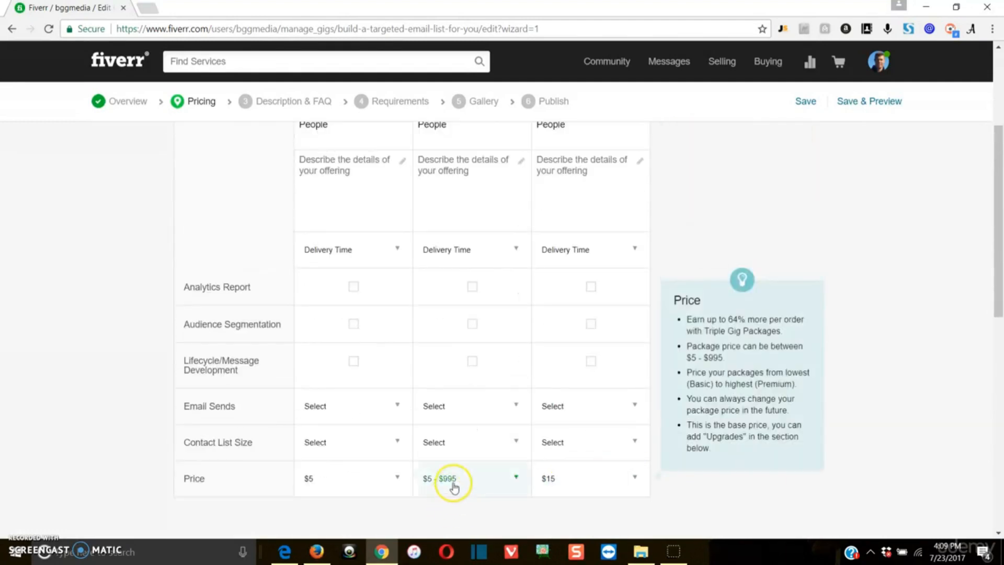
scroll(380, 464, up, 2)
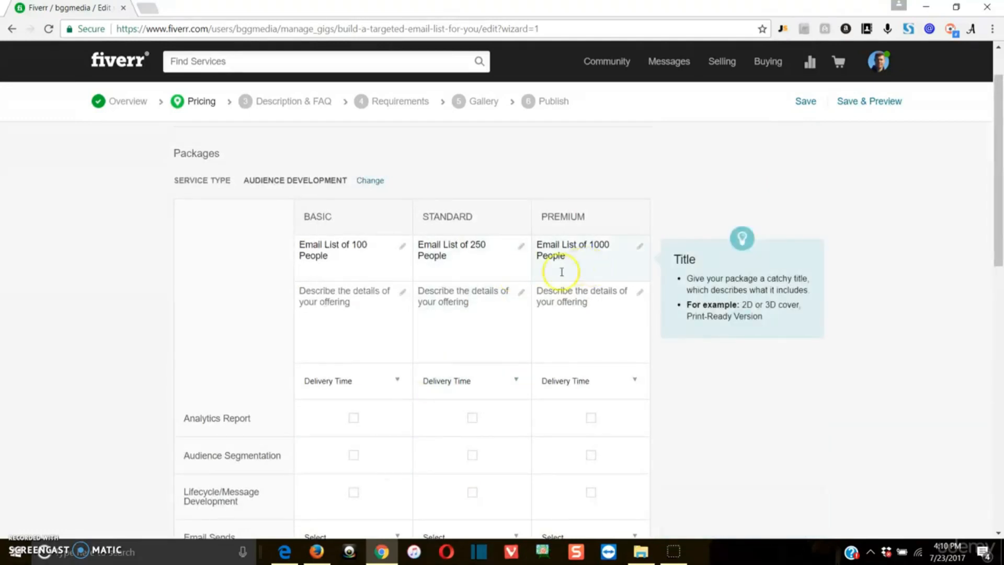
Type 'I will build you a targeted email list around a topic/niche of your choice' as the Basic description.
scroll(366, 280, down, 2)
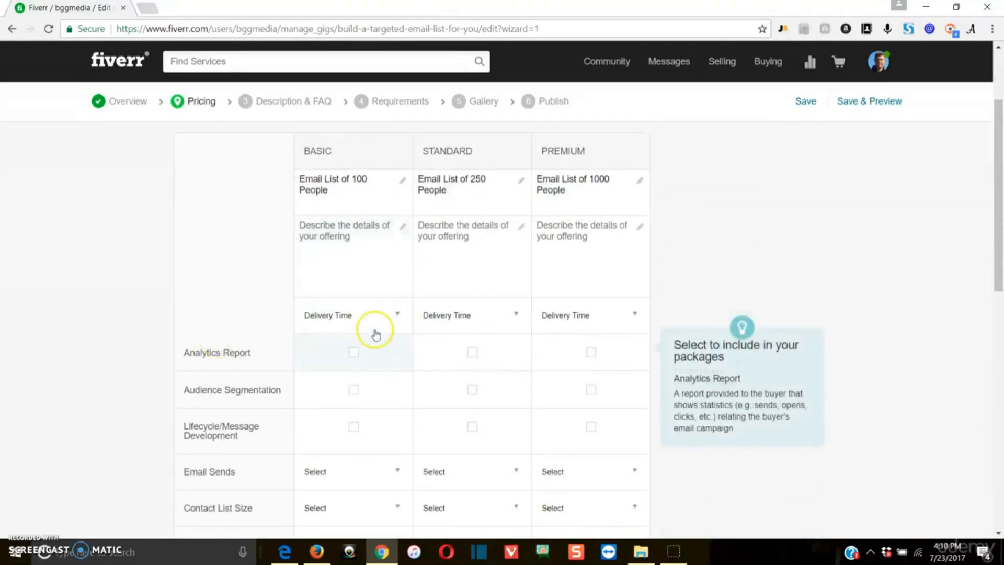
click(391, 319)
click(365, 246)
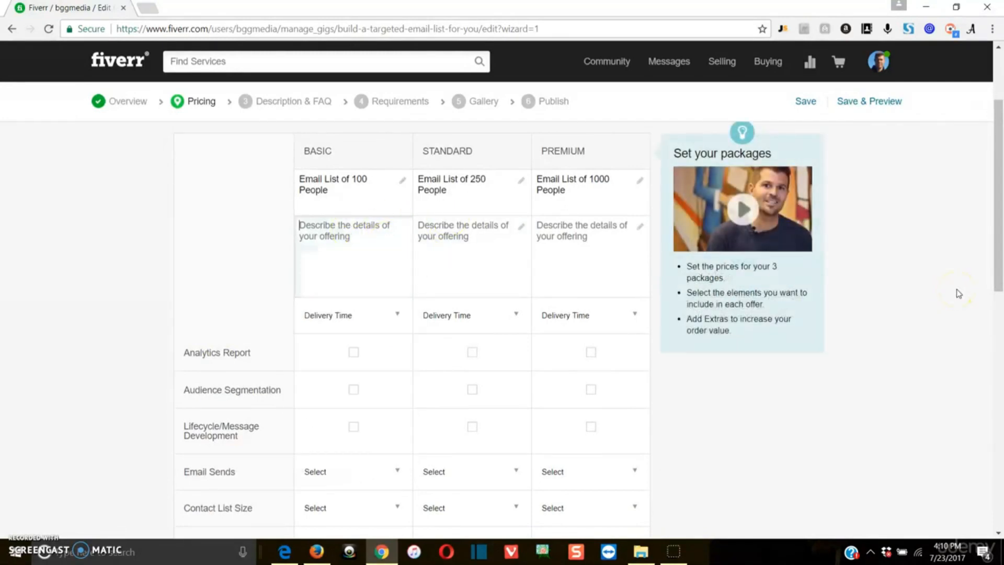
text(Ema)
key(BackSpace)
key(BackSpace)
key(BackSpace)
text(I w)
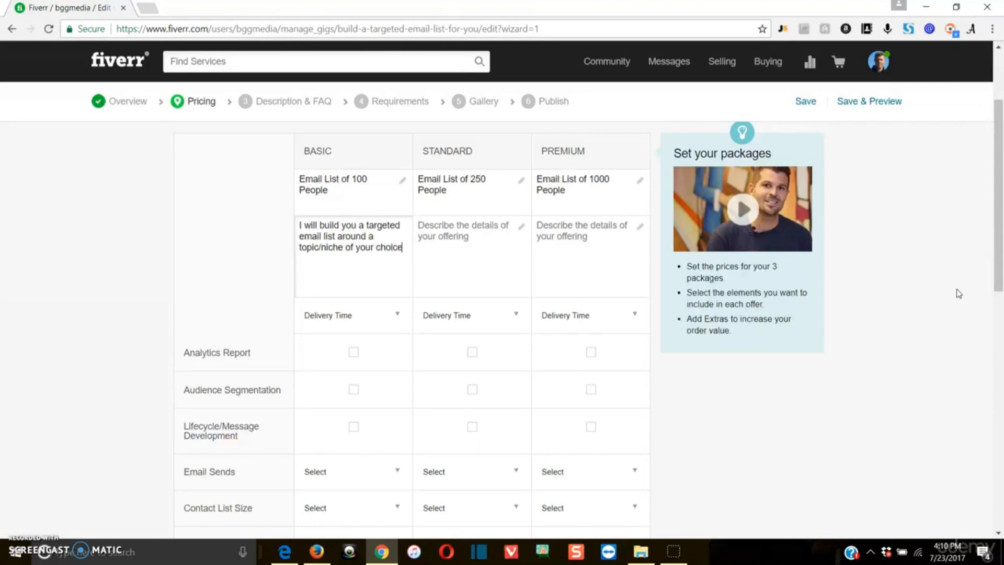
Copy the Basic description into the Standard and Premium package description boxes.
drag(403, 248, 251, 217)
key(ctrl+c)
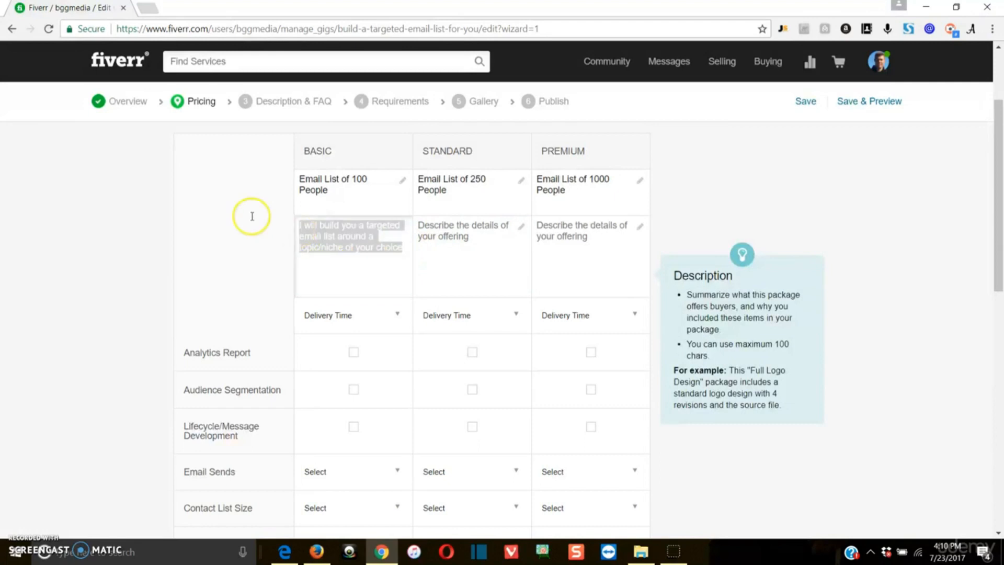
right_click(331, 237)
click(345, 259)
click(419, 247)
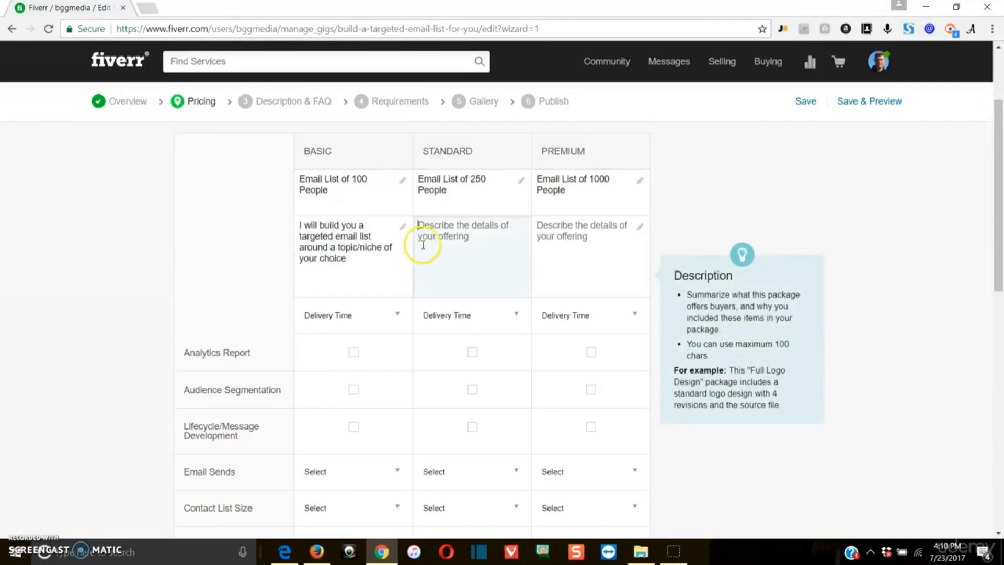
key(ctrl+v)
click(572, 235)
key(ctrl+v)
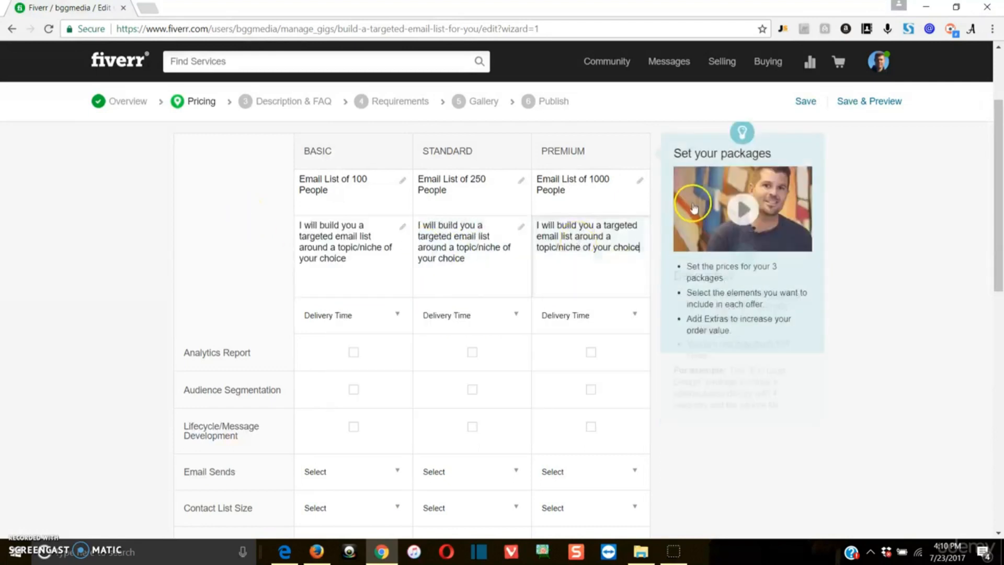
click(882, 246)
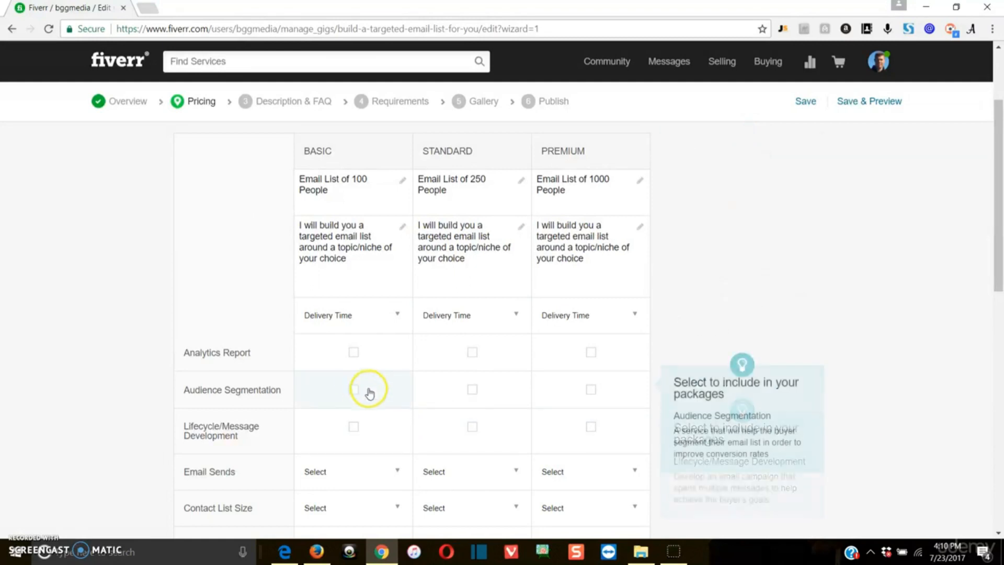
Try delivery times for Basic and Standard: first 1 Day, then Basic at 3 Days.
click(352, 320)
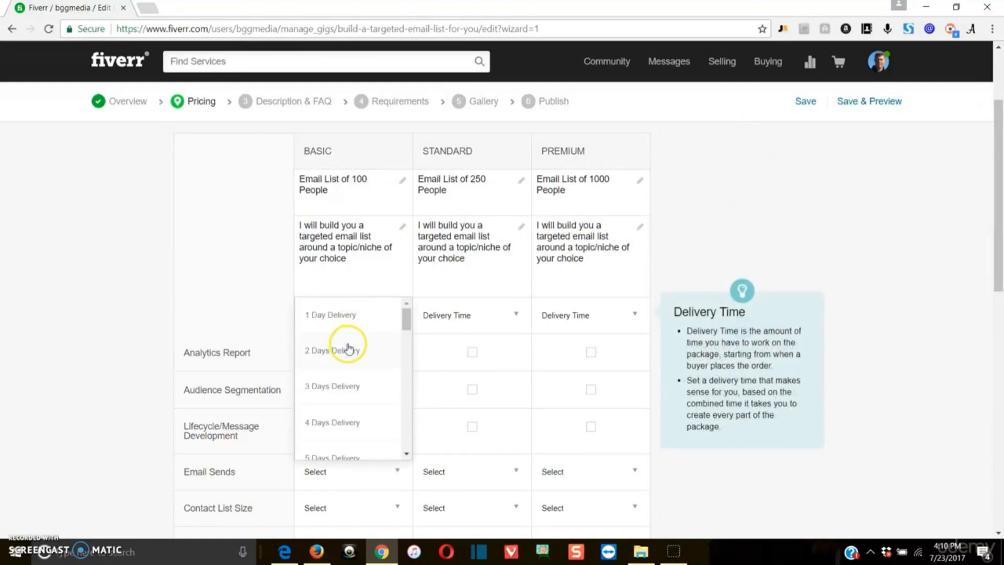
click(353, 317)
click(511, 318)
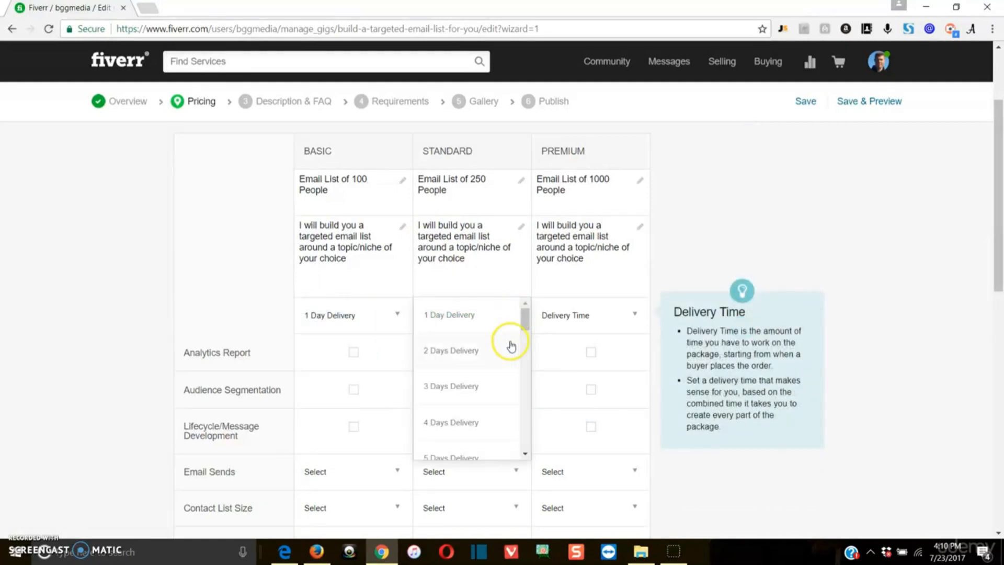
click(489, 317)
click(377, 324)
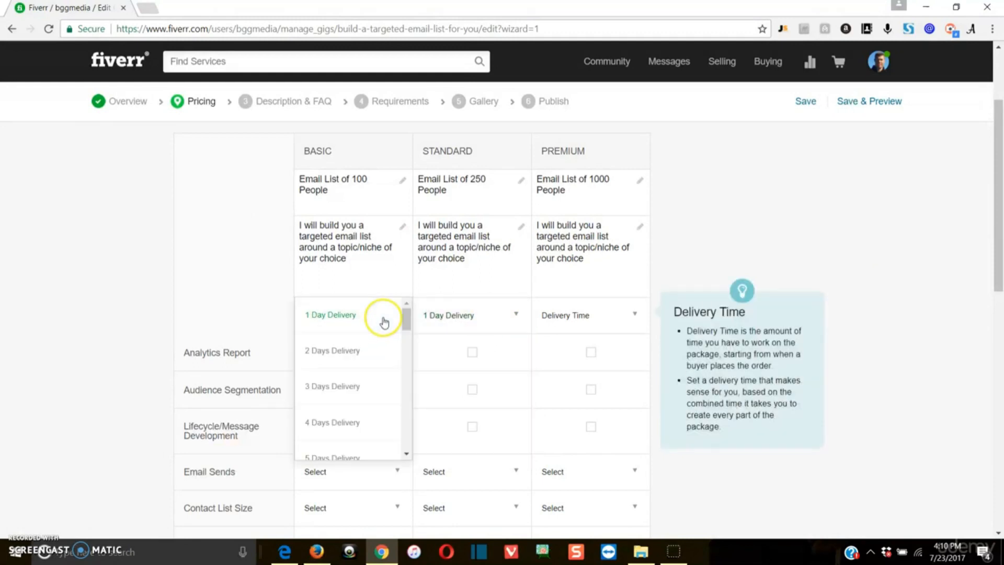
click(369, 385)
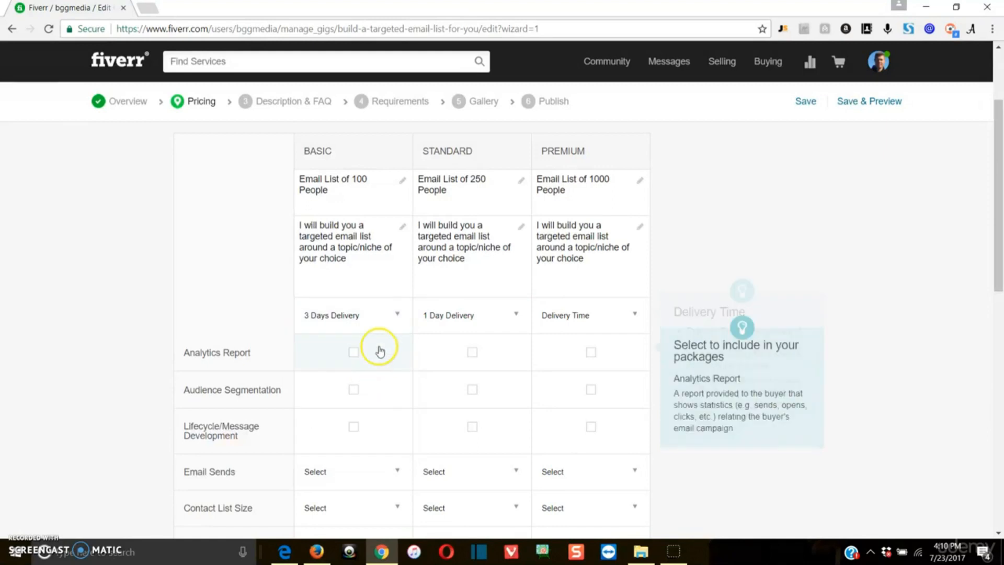
click(472, 312)
click(472, 385)
Set Basic and Standard to 2 Days Delivery and Premium to 3 Days Delivery.
click(404, 317)
click(390, 351)
click(459, 315)
click(458, 359)
click(575, 313)
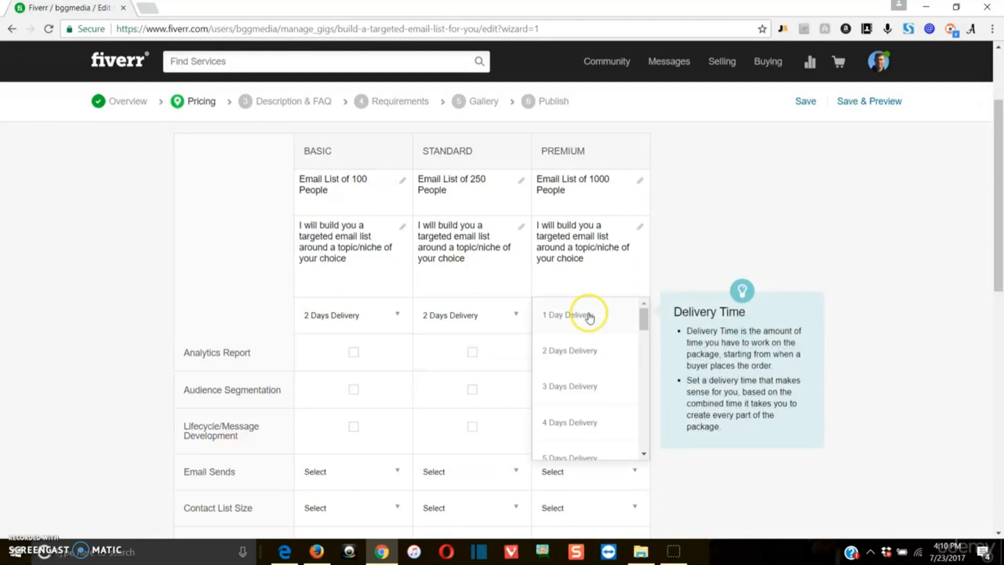
click(572, 400)
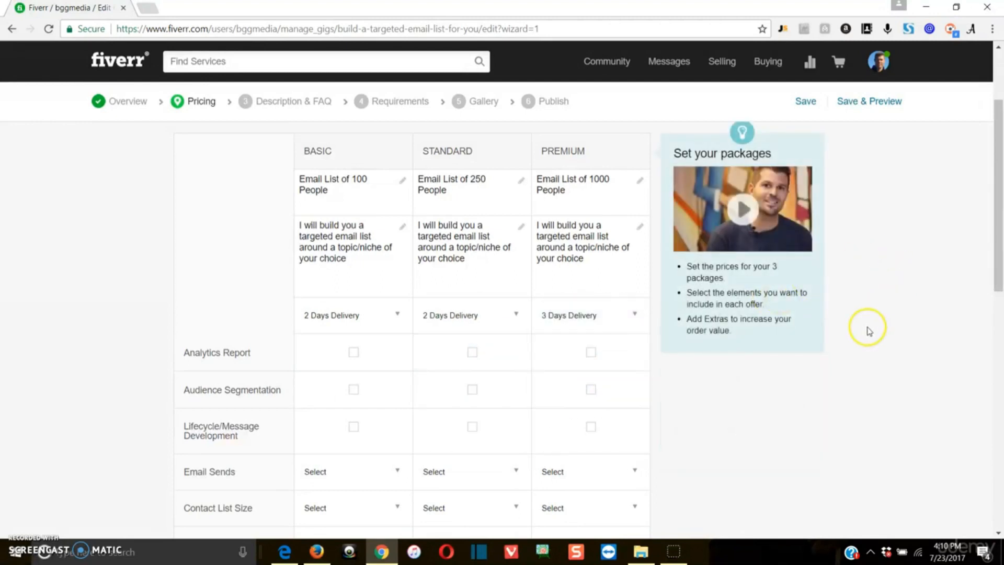
Scroll the pricing table back up to the Basic, Standard and Premium headers and titles.
scroll(756, 379, down, 3)
scroll(742, 418, down, 1)
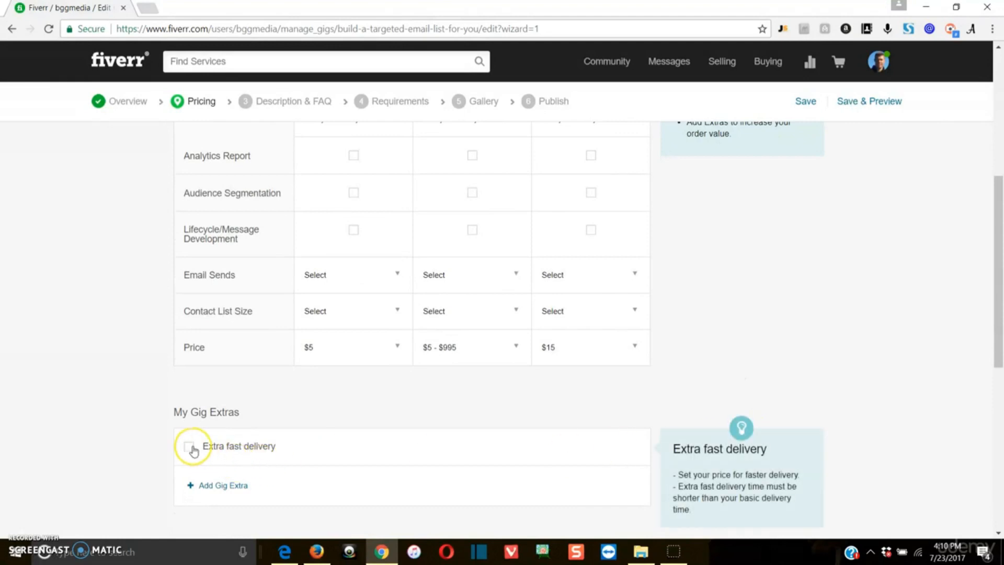
scroll(188, 424, up, 3)
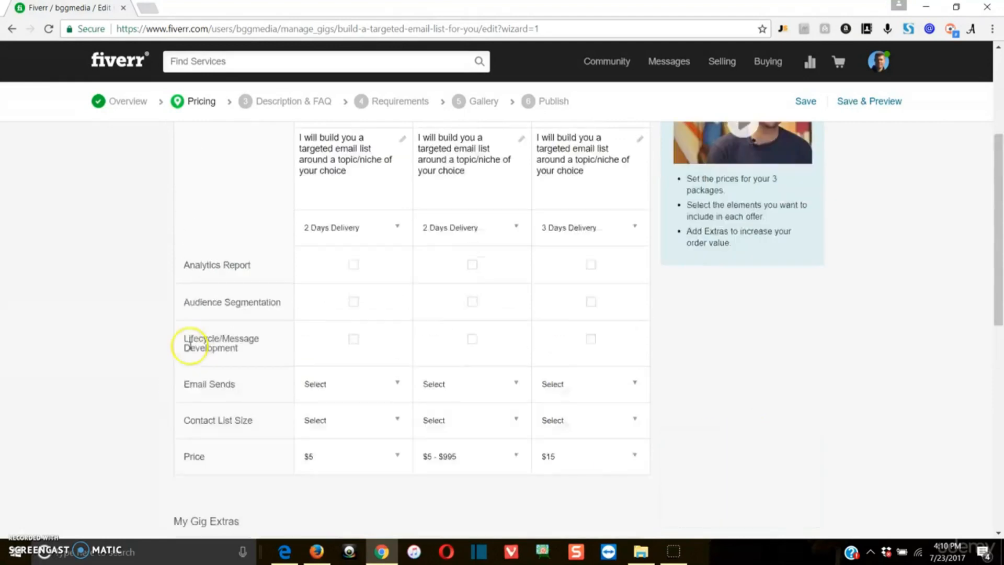
scroll(328, 251, up, 1)
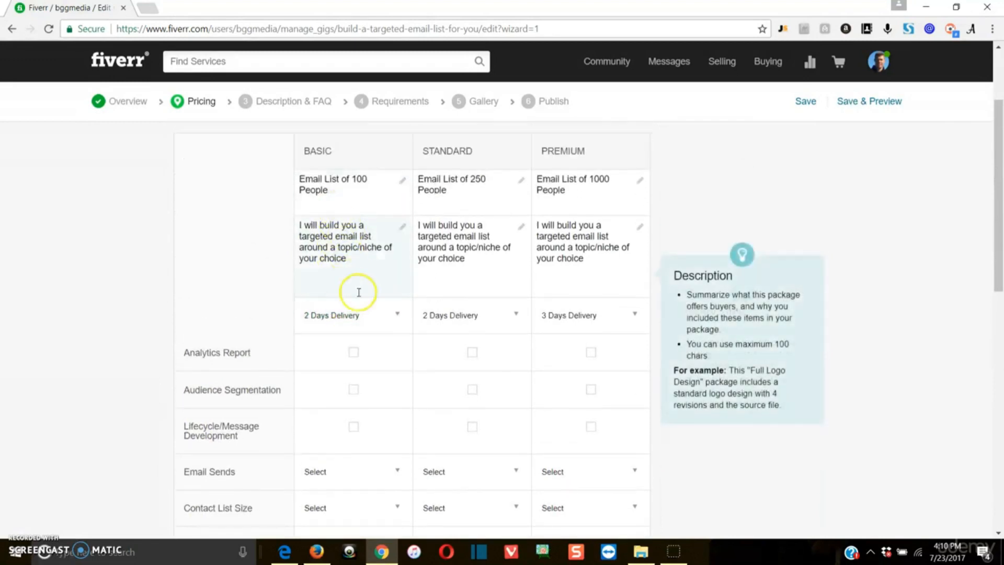
scroll(352, 329, down, 2)
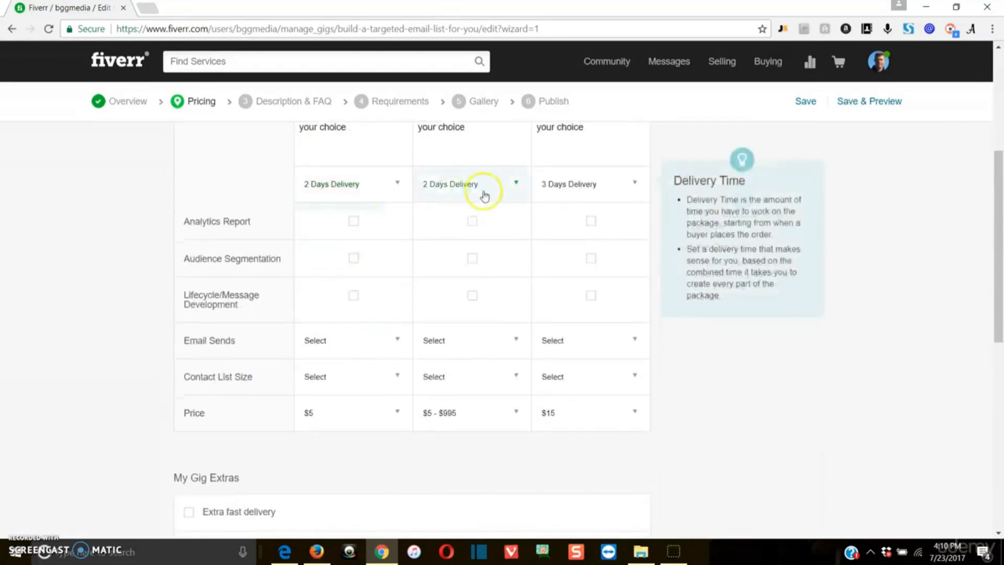
scroll(287, 523, down, 1)
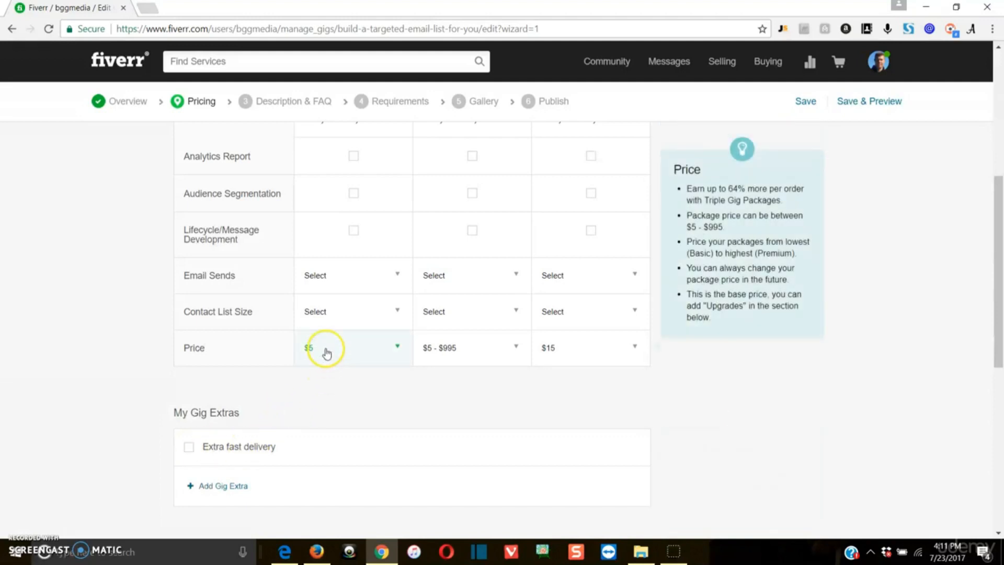
scroll(327, 353, up, 3)
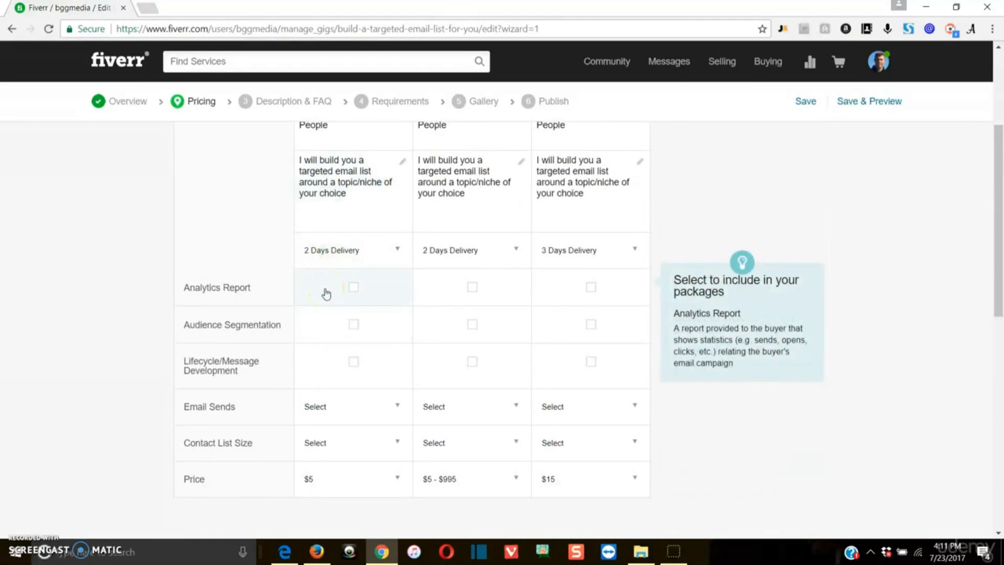
scroll(327, 246, up, 1)
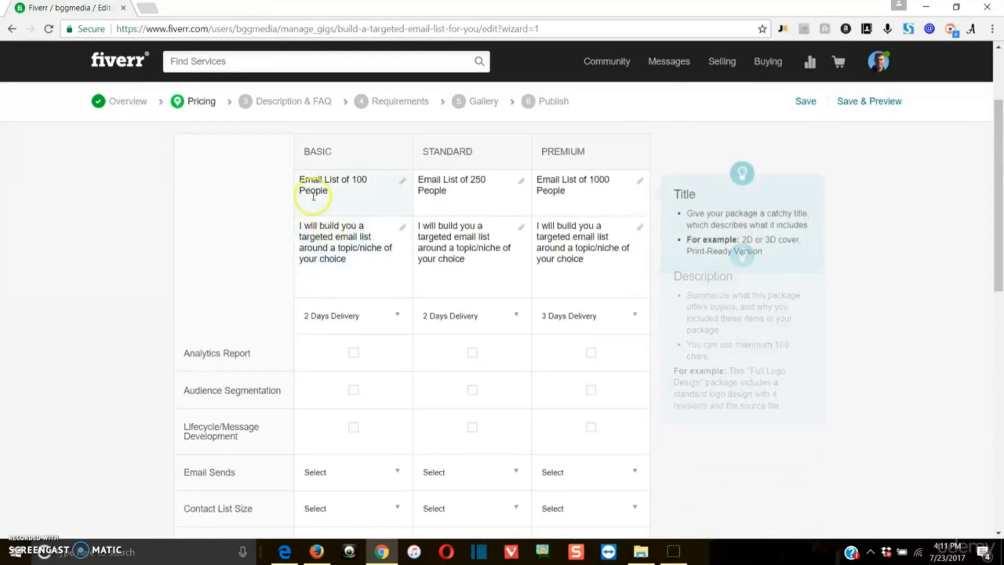
right_click(306, 65)
click(309, 9)
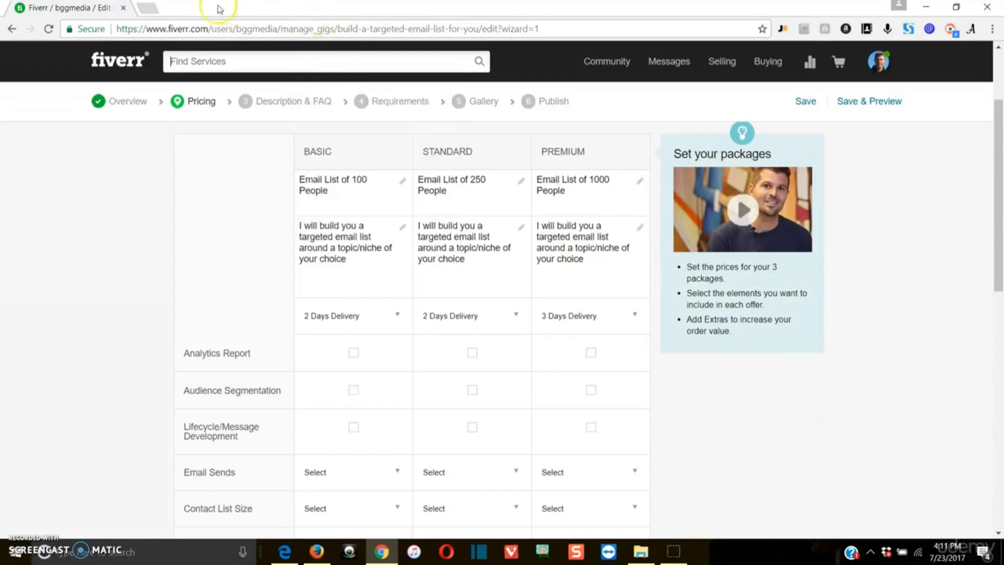
In a new tab on fiverr.com, search for 'build a website', fixing the misspelled query.
click(158, 9)
text(fiverr.com)
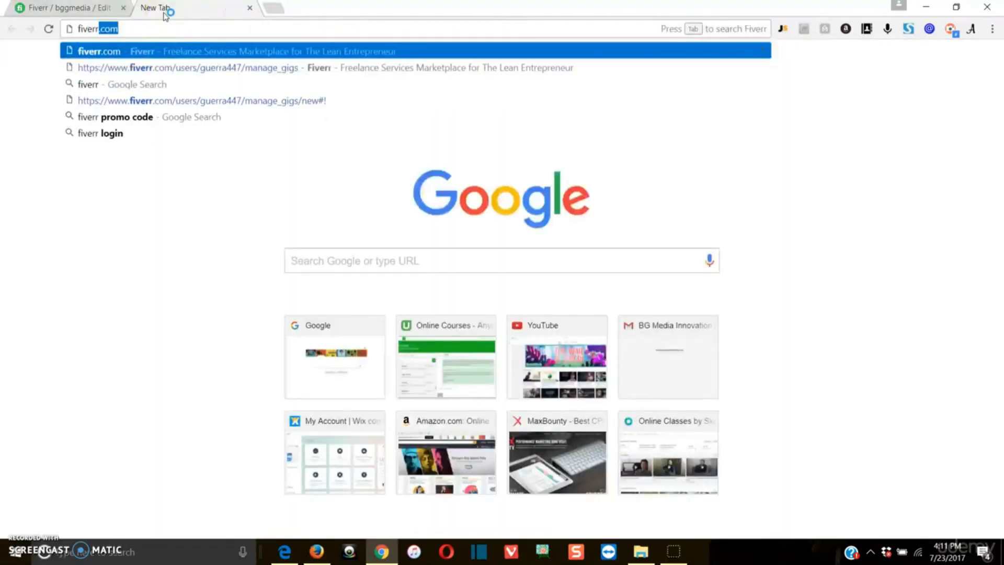
key(Return)
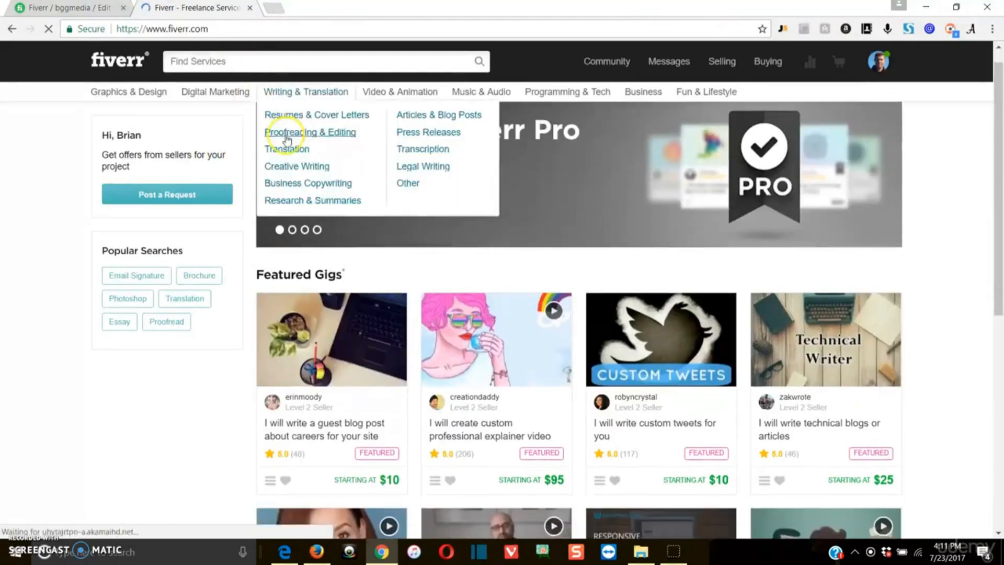
text(bulld a )
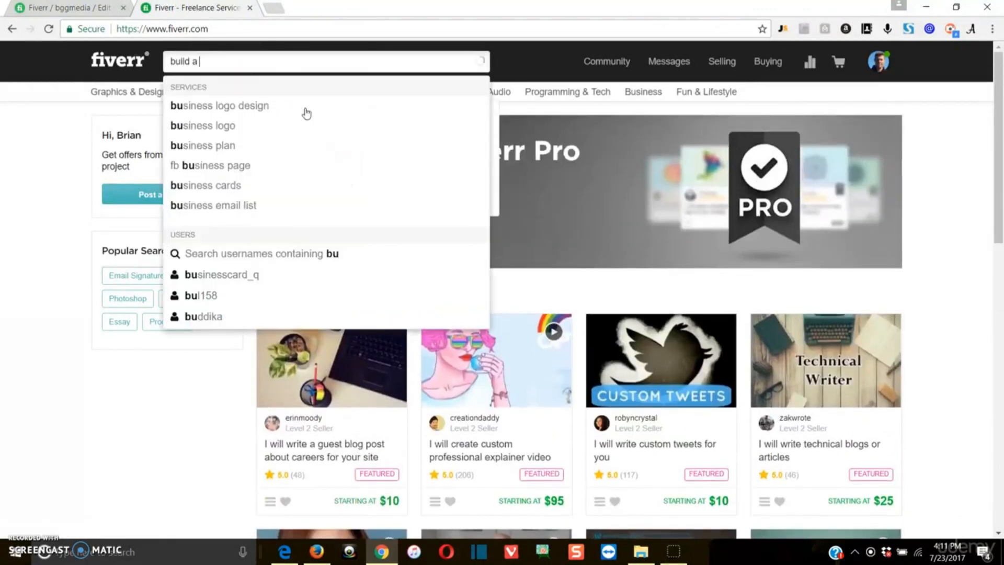
text(webstie)
key(Return)
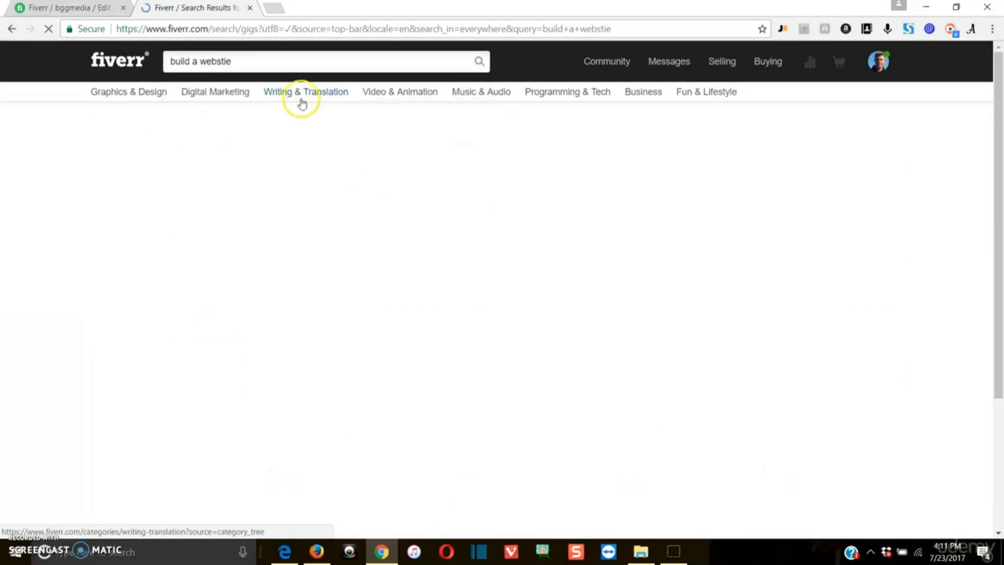
drag(261, 61, 221, 59)
text(ite)
key(Return)
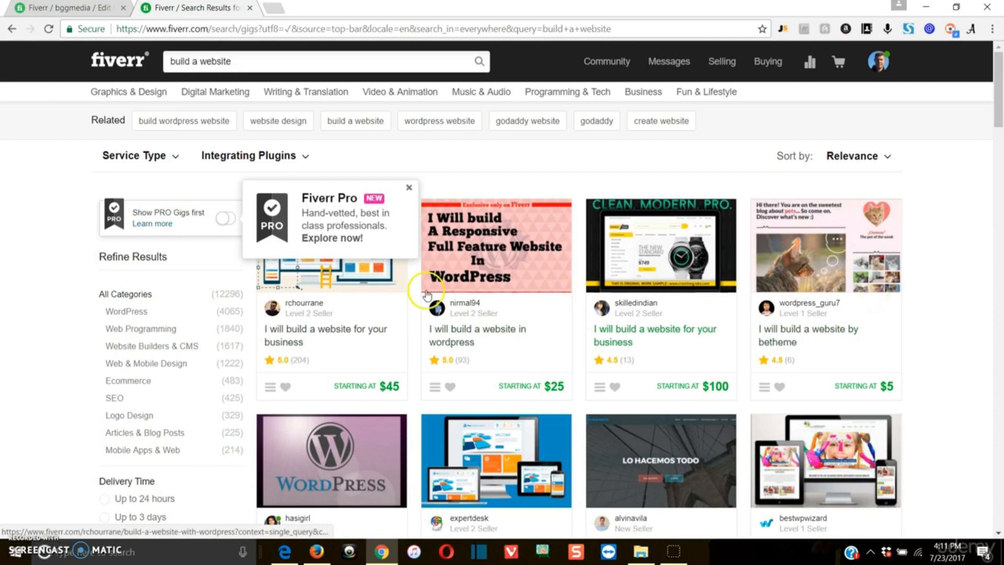
Open the 'I Will Build A Website By Betheme' gig and review its $5, $45 and $125 packages.
click(866, 284)
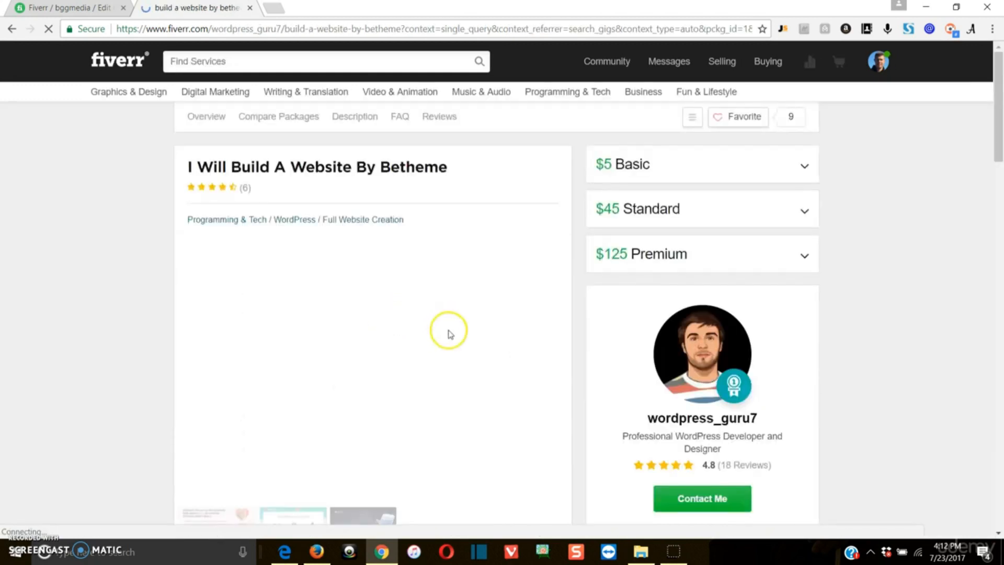
scroll(444, 345, down, 2)
scroll(438, 365, up, 2)
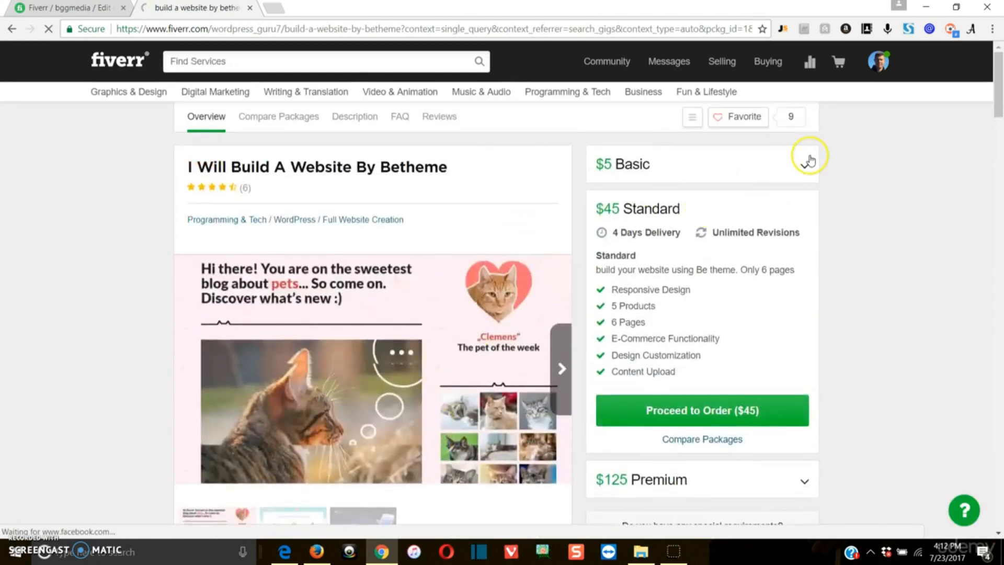
scroll(664, 397, down, 1)
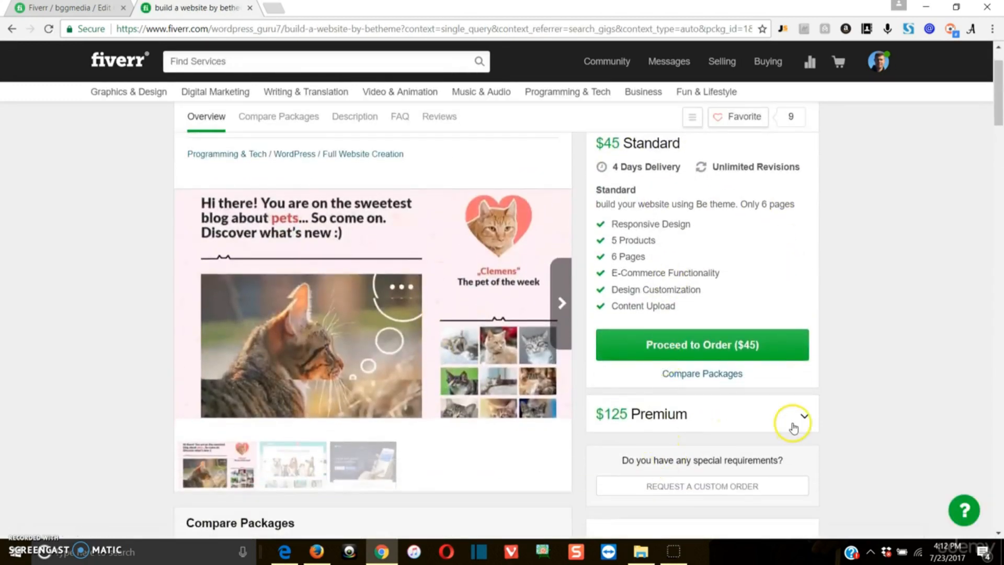
scroll(320, 357, up, 1)
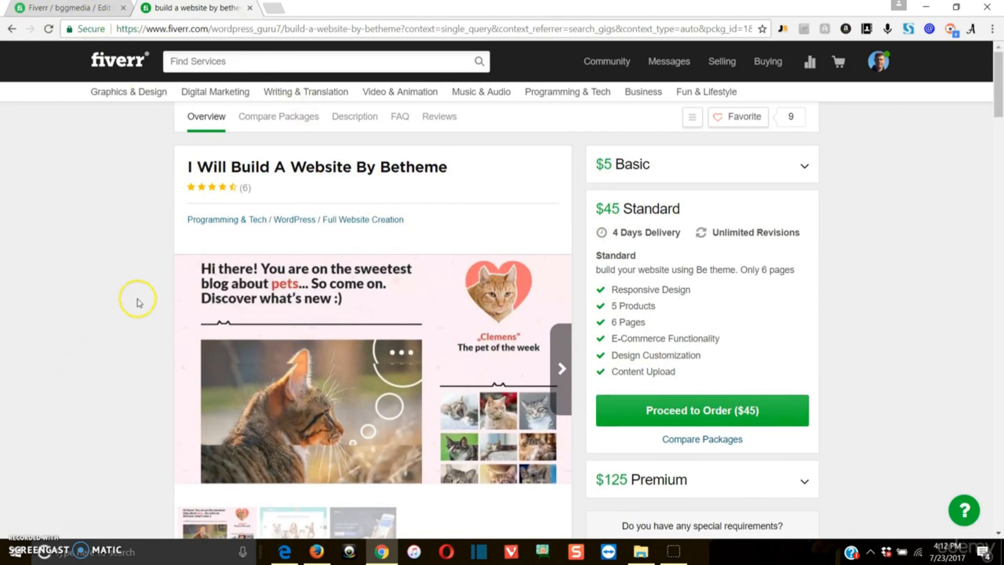
scroll(818, 267, down, 3)
scroll(824, 262, down, 1)
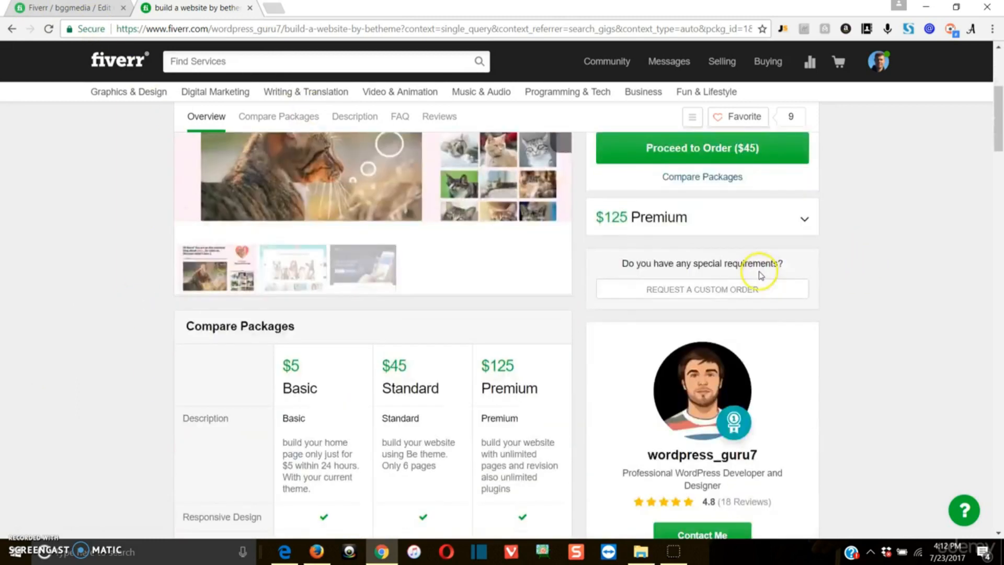
scroll(915, 334, down, 4)
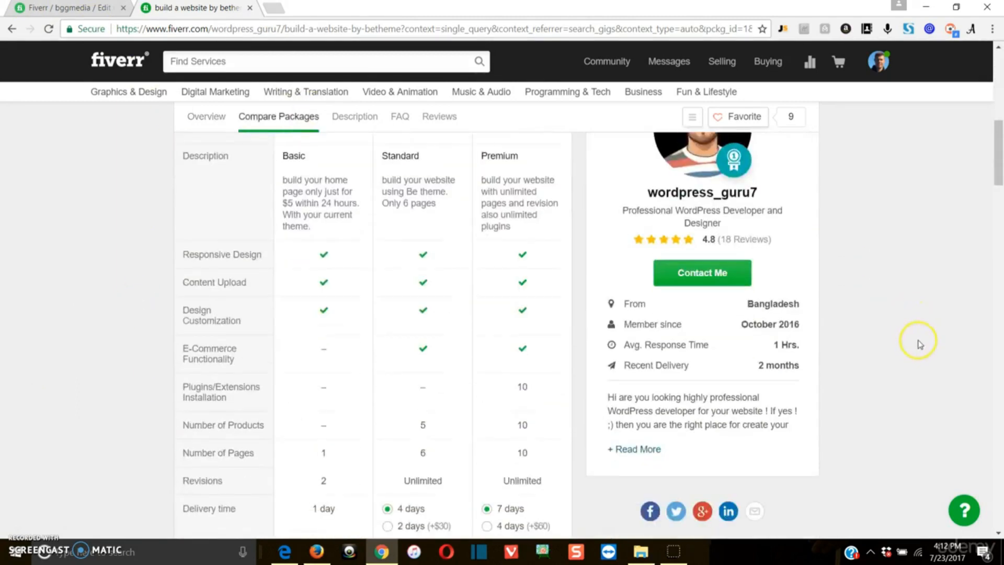
scroll(918, 337, up, 1)
scroll(629, 488, down, 7)
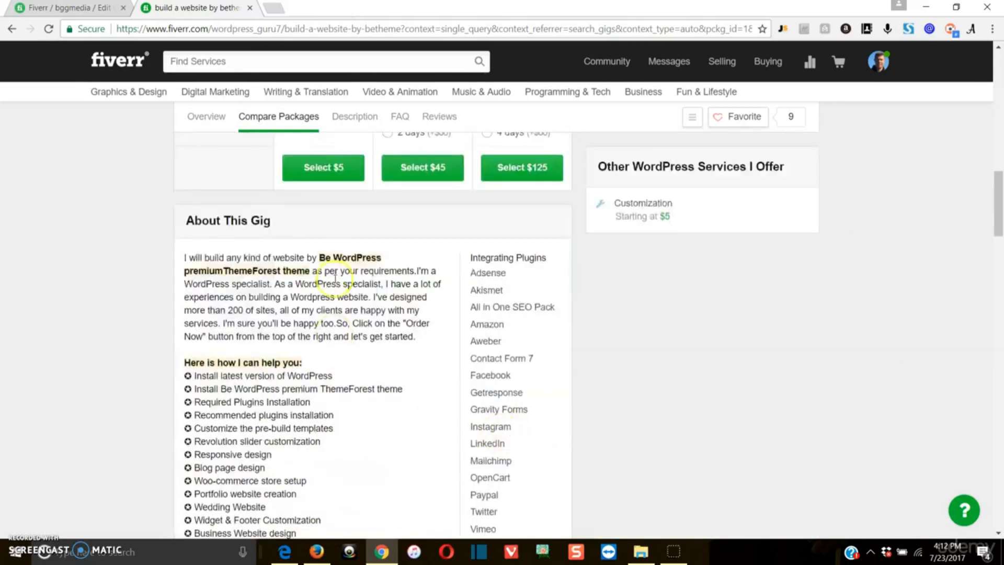
scroll(360, 255, up, 1)
scroll(366, 325, up, 3)
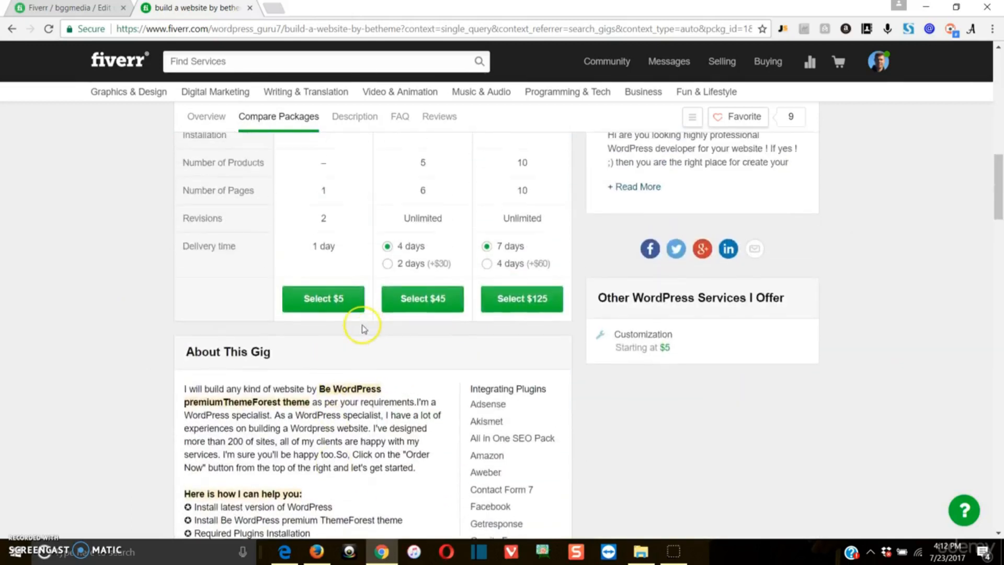
scroll(366, 326, up, 1)
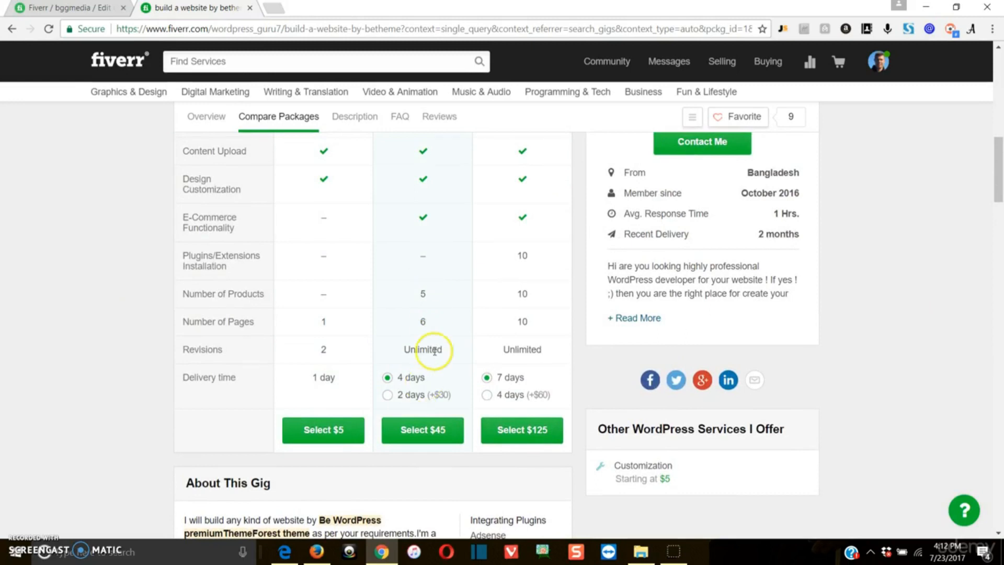
Back on Pricing, tick Extra fast delivery and set 1 DAY for all three packages.
click(250, 8)
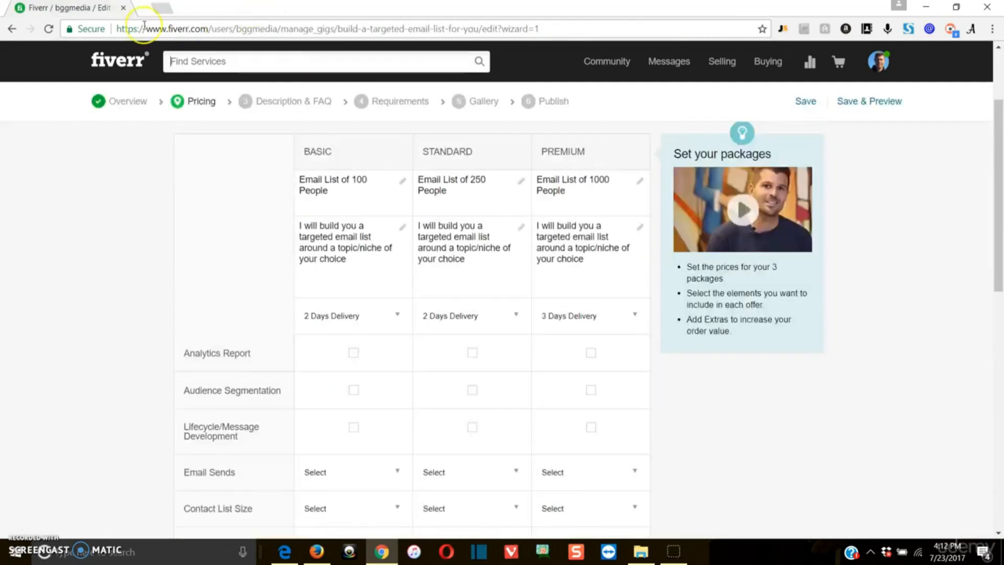
scroll(815, 419, down, 5)
scroll(799, 416, down, 2)
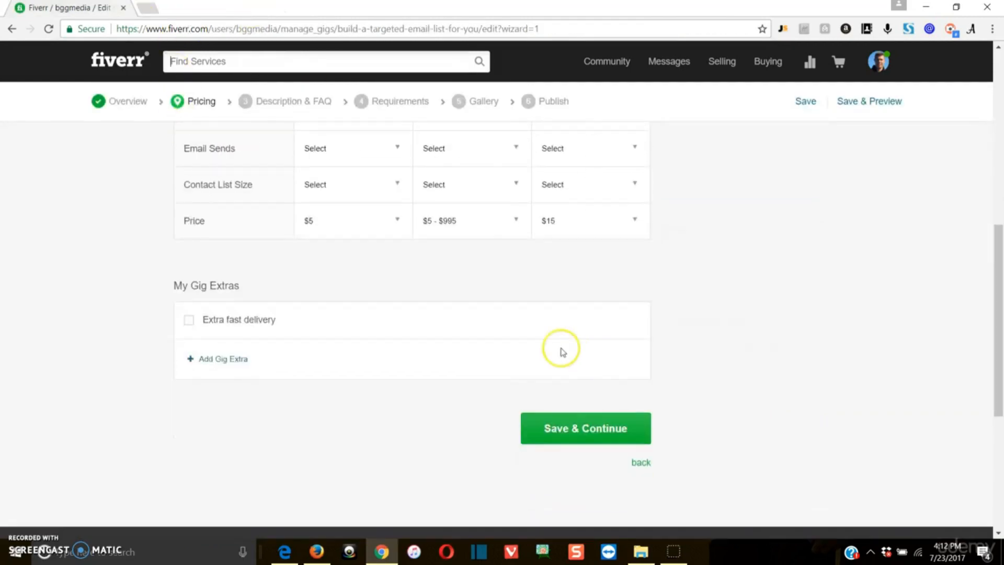
click(189, 316)
click(473, 352)
click(479, 382)
click(479, 381)
click(465, 408)
click(470, 413)
click(466, 440)
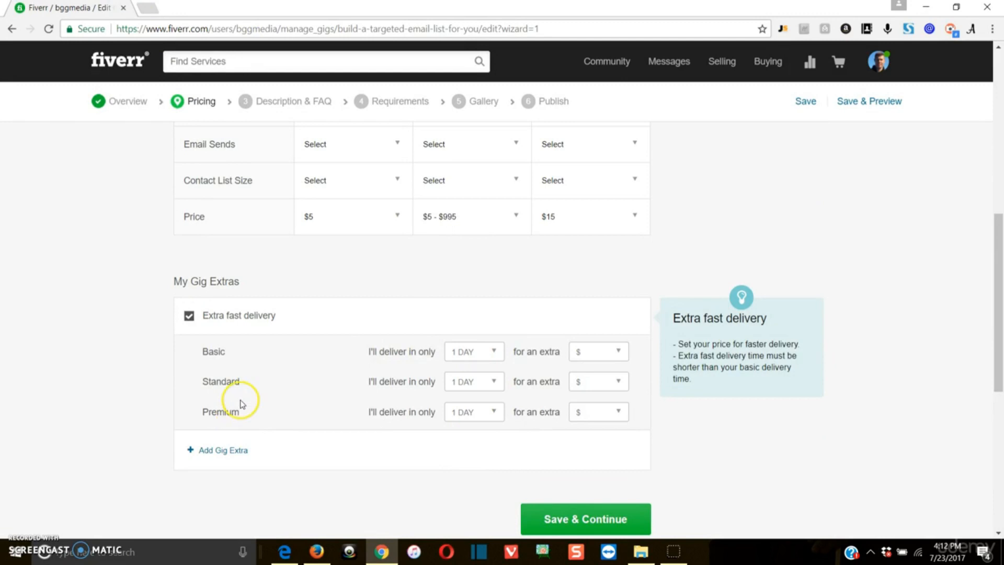
Charge $5, $5 and $10 extra for Basic, Standard and Premium fast delivery.
click(601, 352)
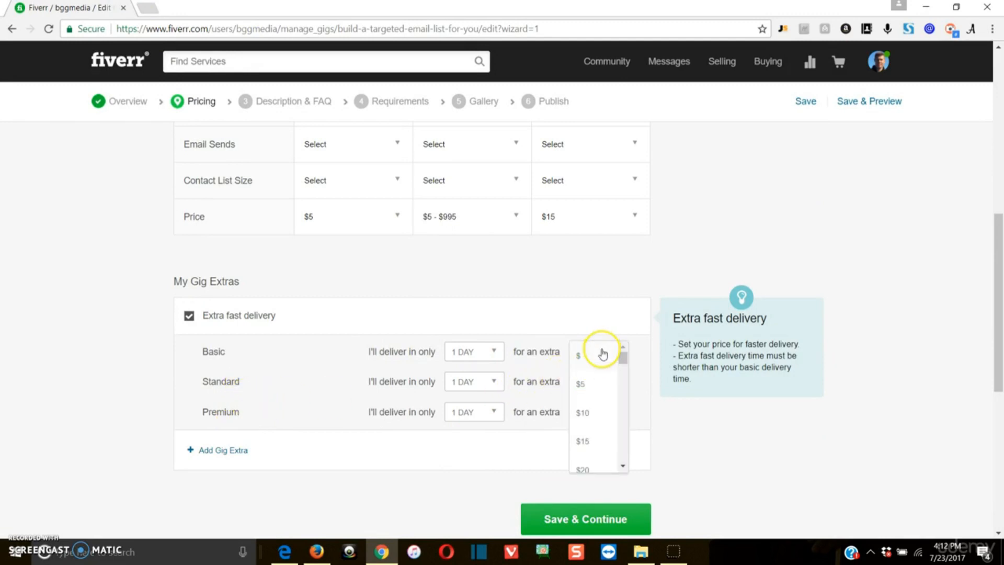
click(581, 384)
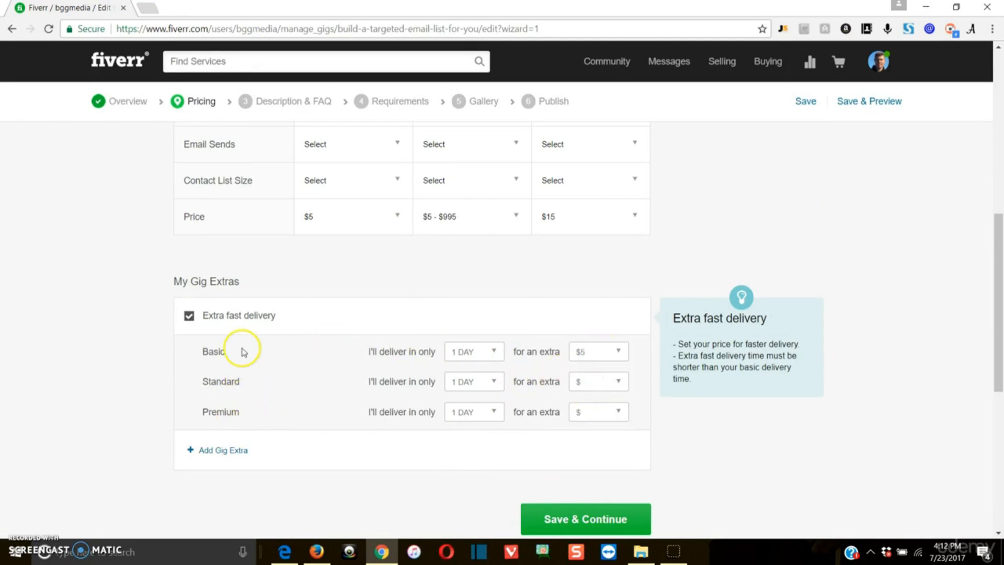
click(584, 382)
click(582, 415)
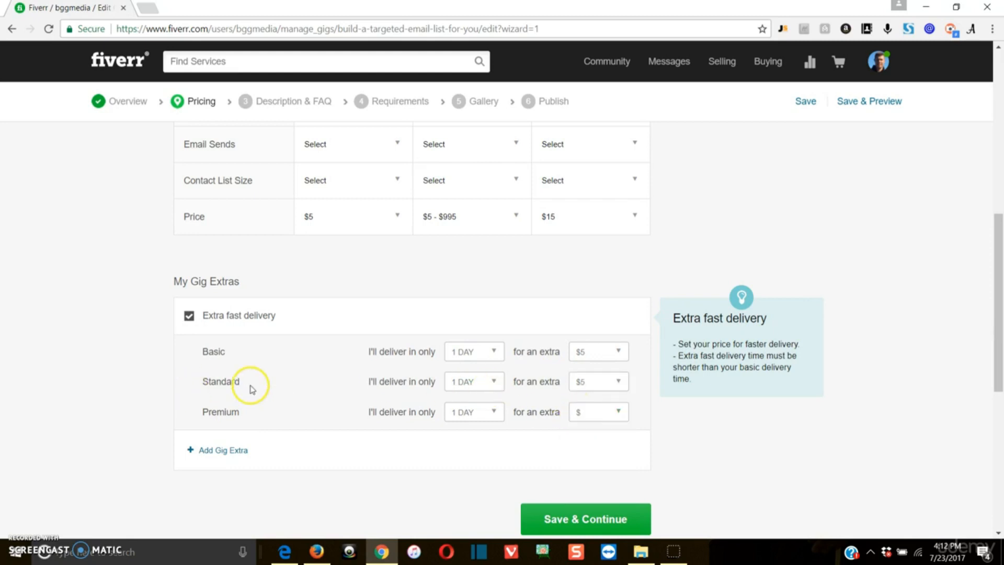
click(591, 415)
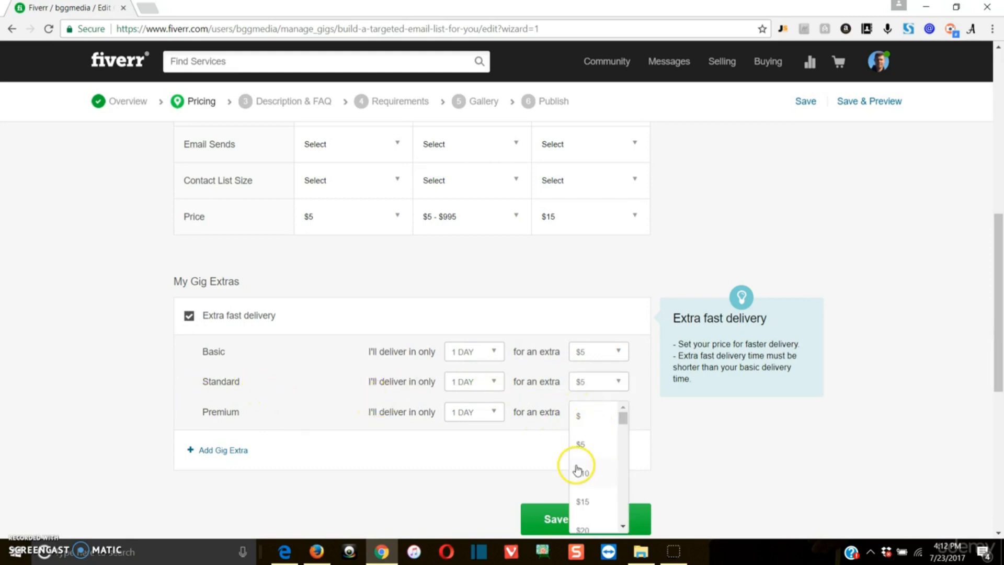
click(580, 471)
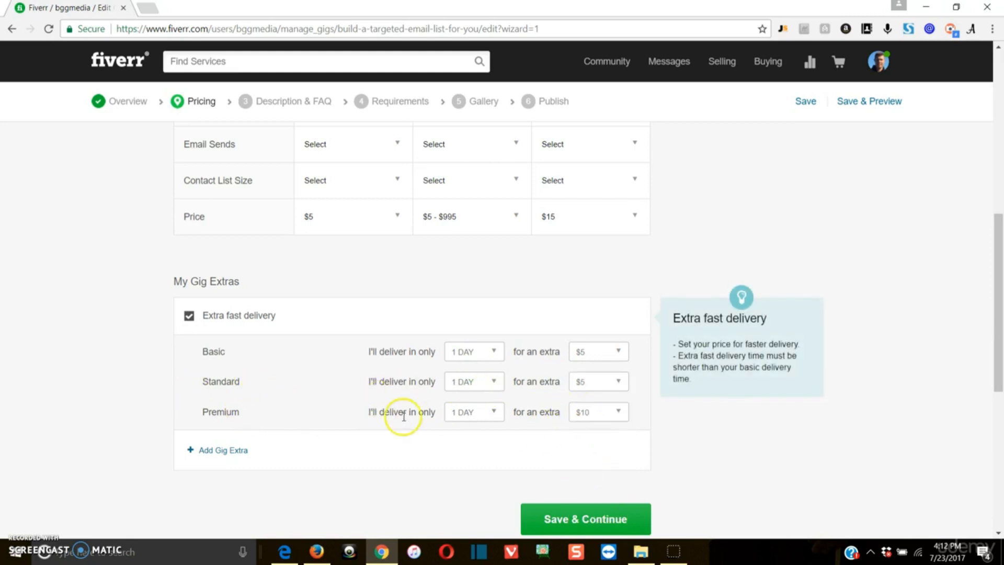
scroll(837, 470, down, 3)
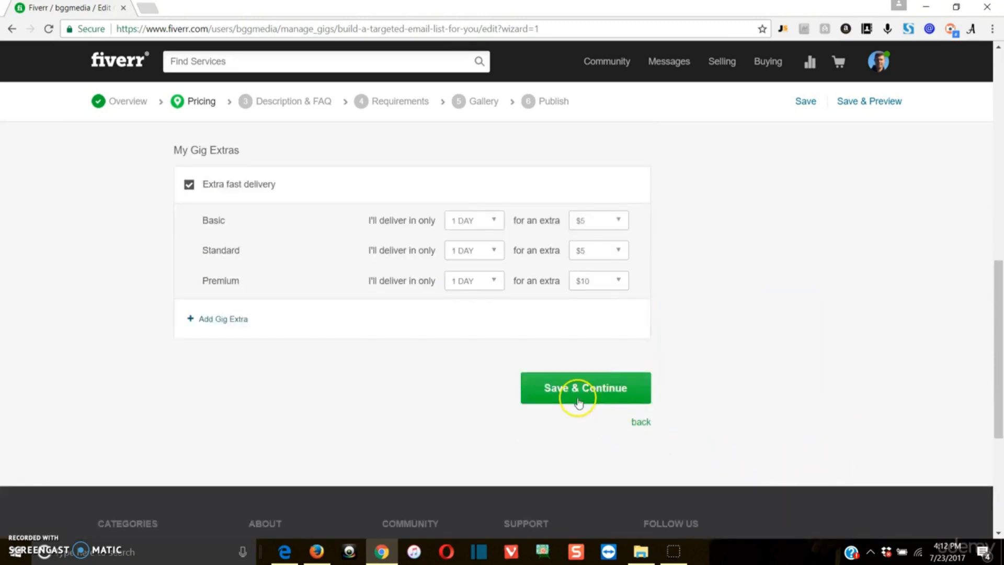
Attempt Save & Continue, which flags the missing Standard package price.
click(222, 319)
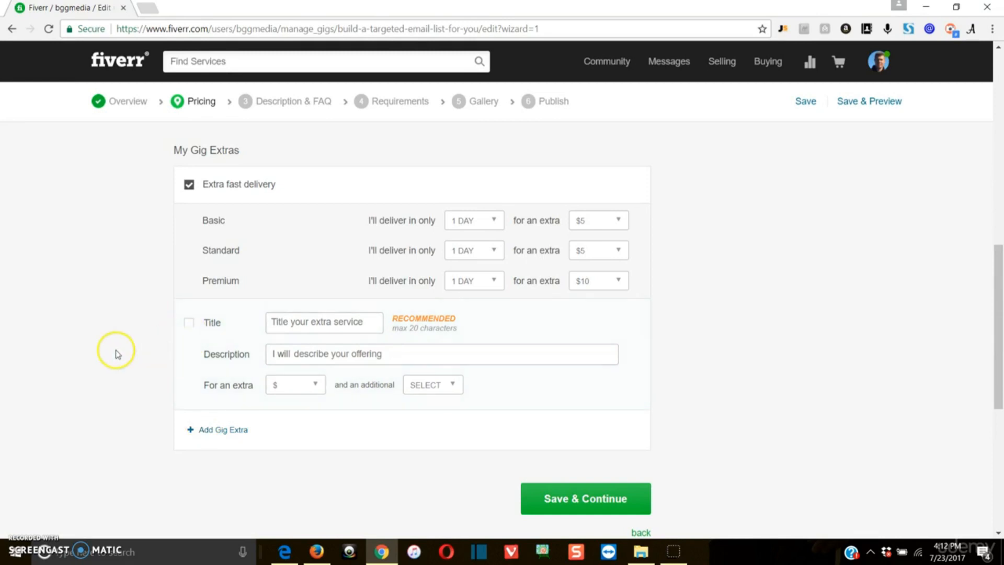
click(587, 497)
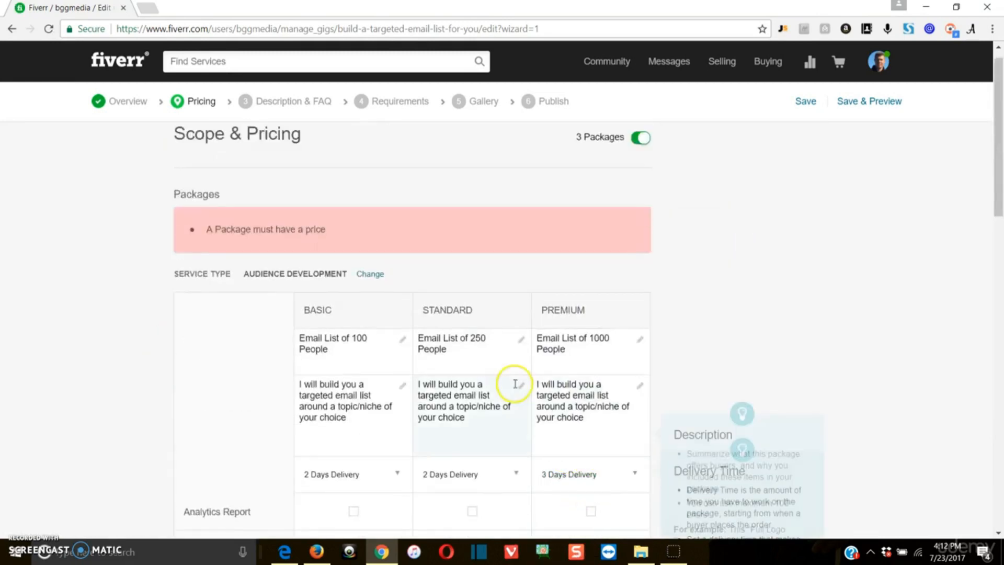
scroll(449, 343, down, 2)
scroll(599, 417, down, 2)
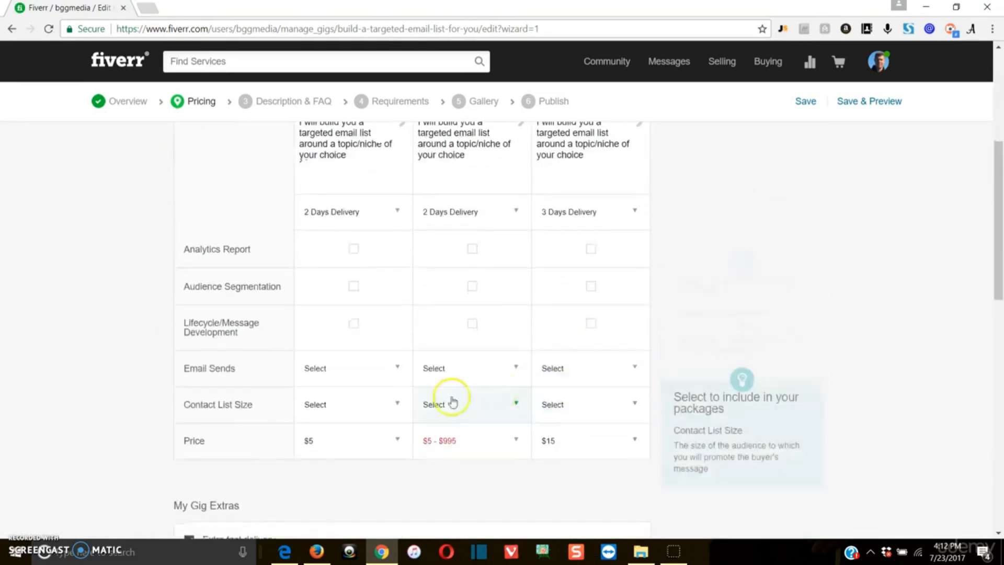
Price the Standard package at $10 and save, advancing to Description & FAQ.
click(512, 440)
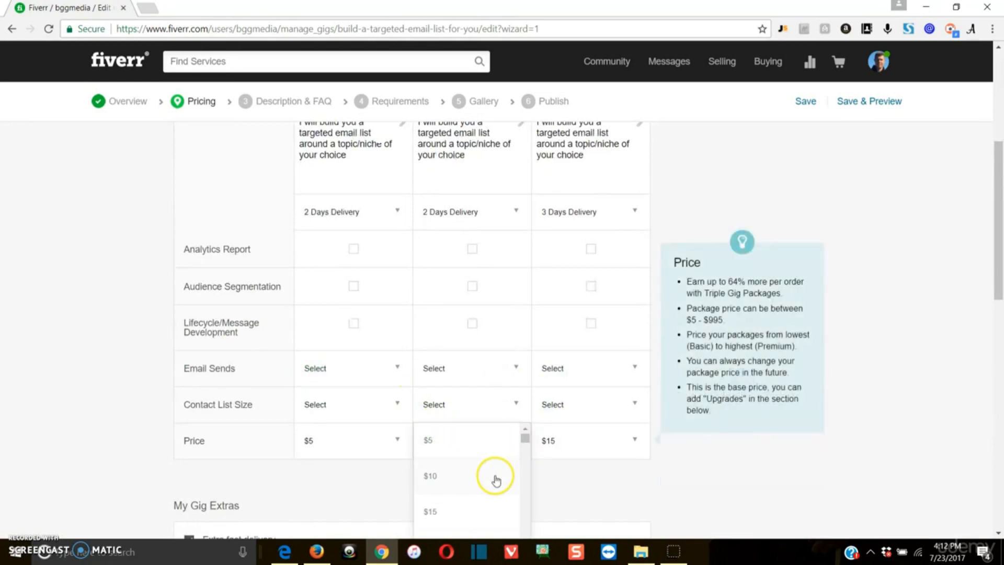
click(493, 475)
scroll(797, 458, down, 1)
scroll(798, 458, down, 9)
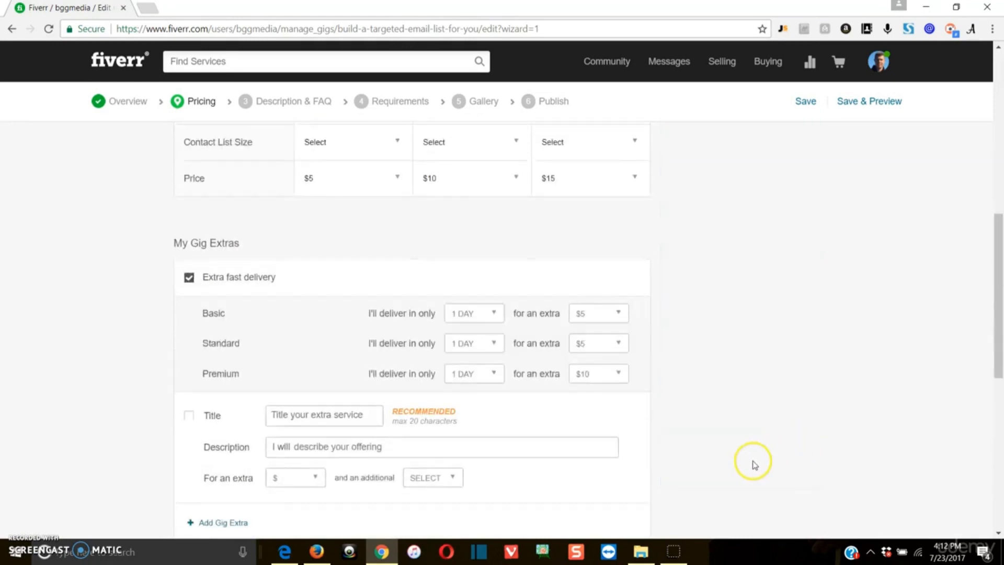
click(569, 335)
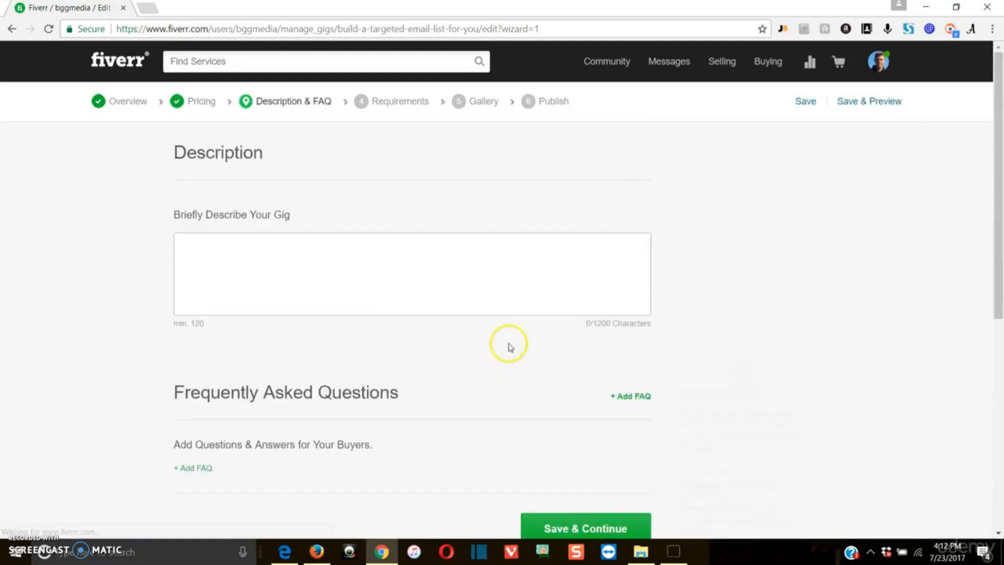
Write the 167-character targeted email list pitch in Briefly Describe Your Gig and save & continue.
click(354, 260)
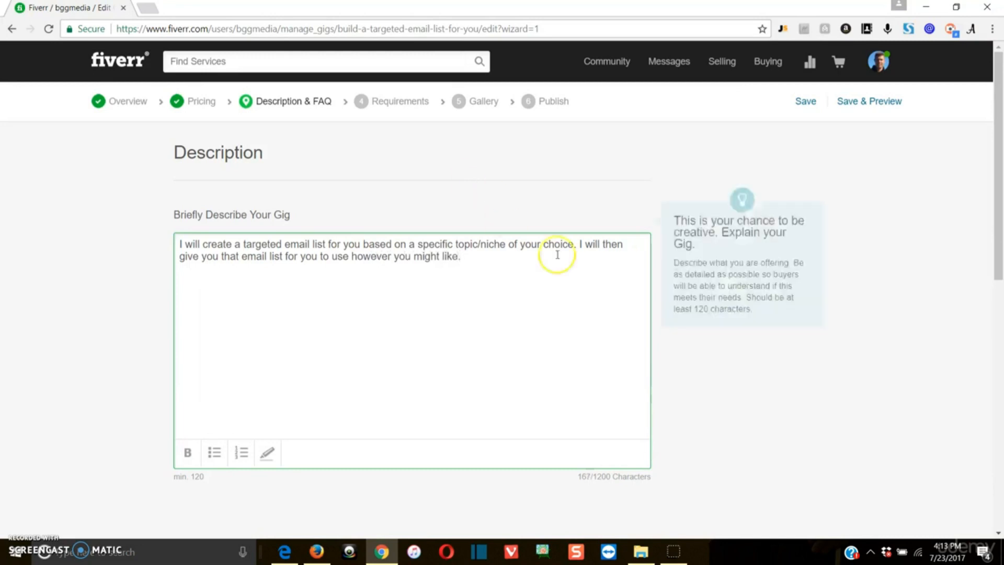
scroll(674, 314, down, 2)
scroll(659, 290, up, 1)
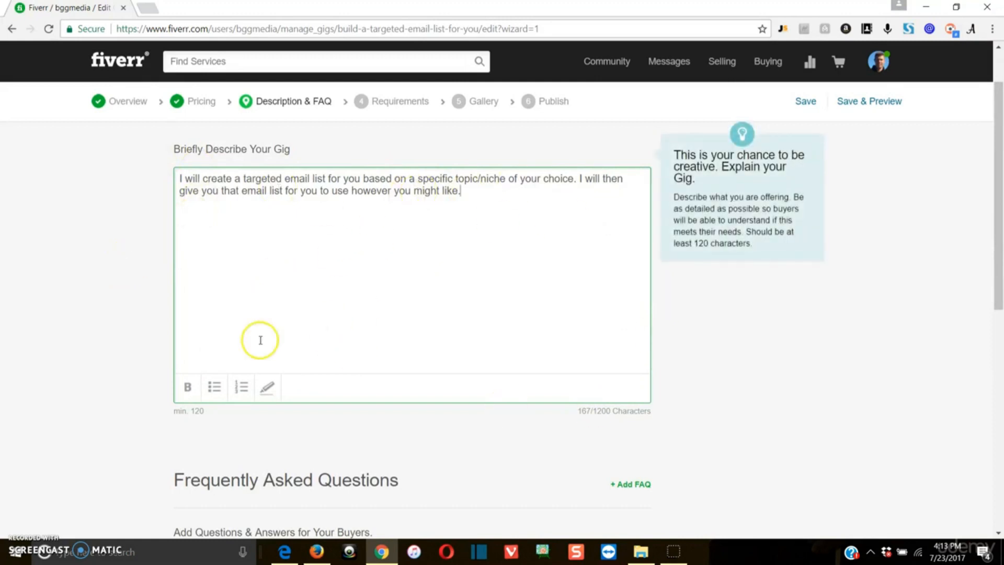
scroll(748, 429, down, 1)
scroll(747, 428, down, 2)
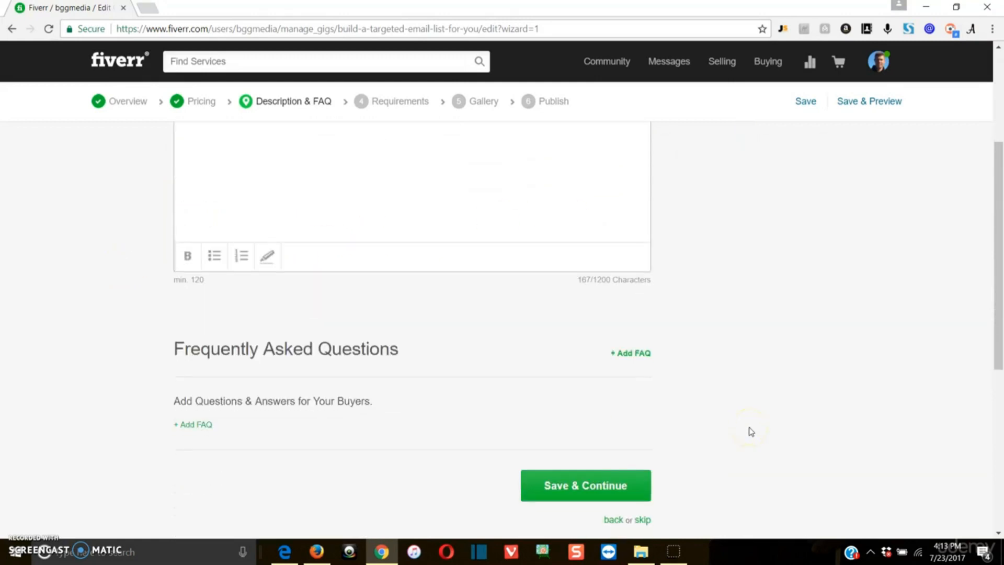
click(573, 426)
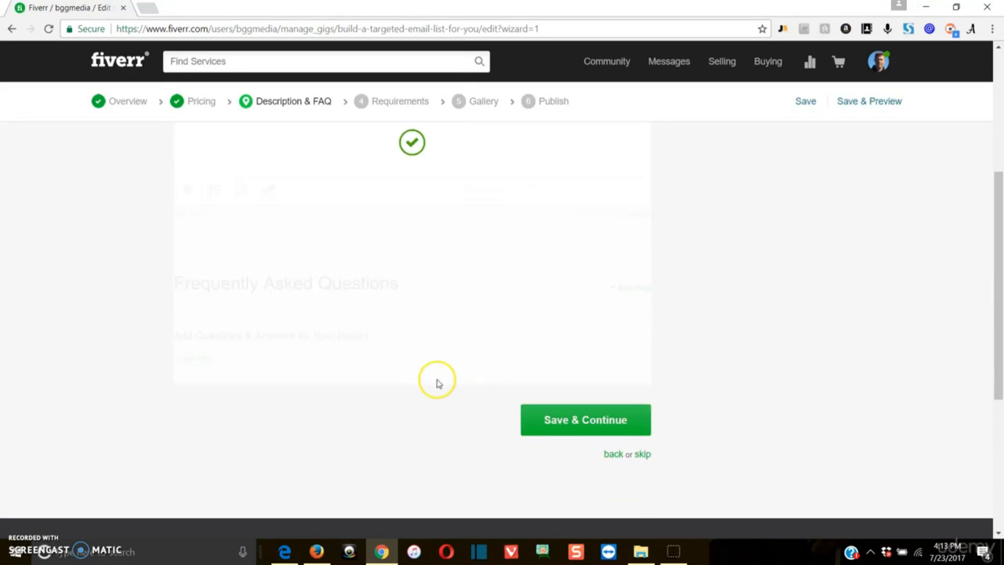
Add Requirement #1: 'What topic/niche should your list be built around?'.
click(308, 253)
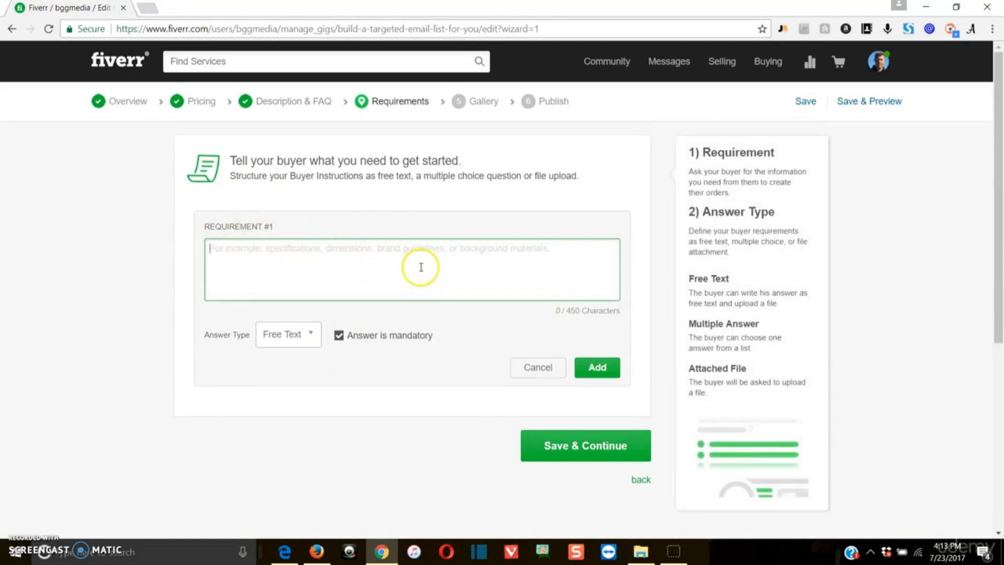
text(What topic/niche is your list built around?)
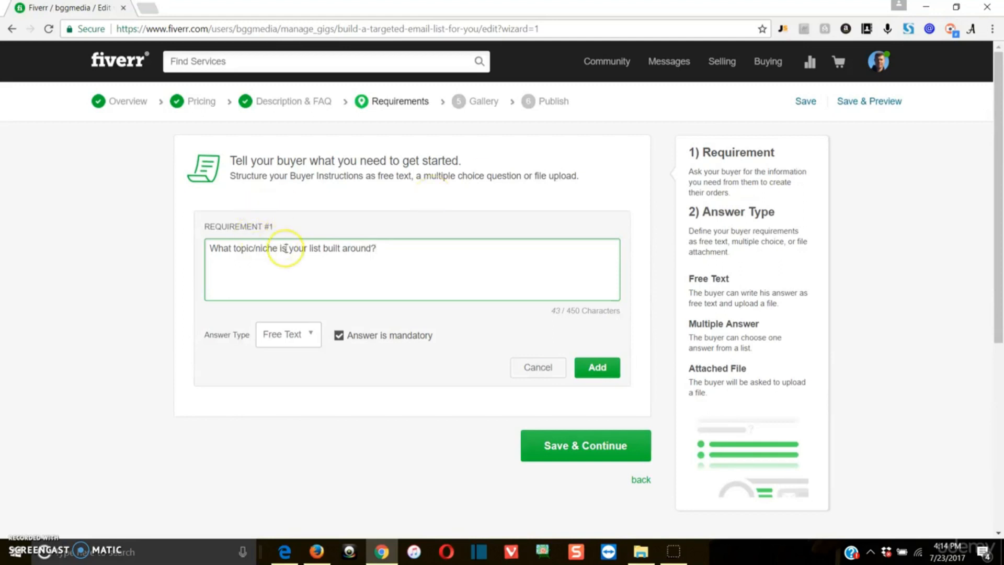
double_click(286, 248)
text(should)
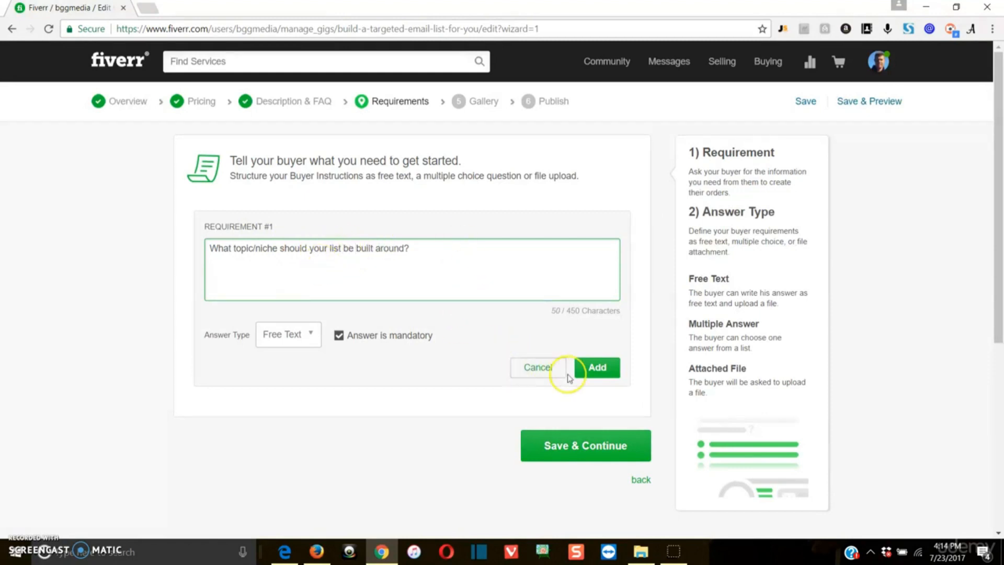
click(594, 366)
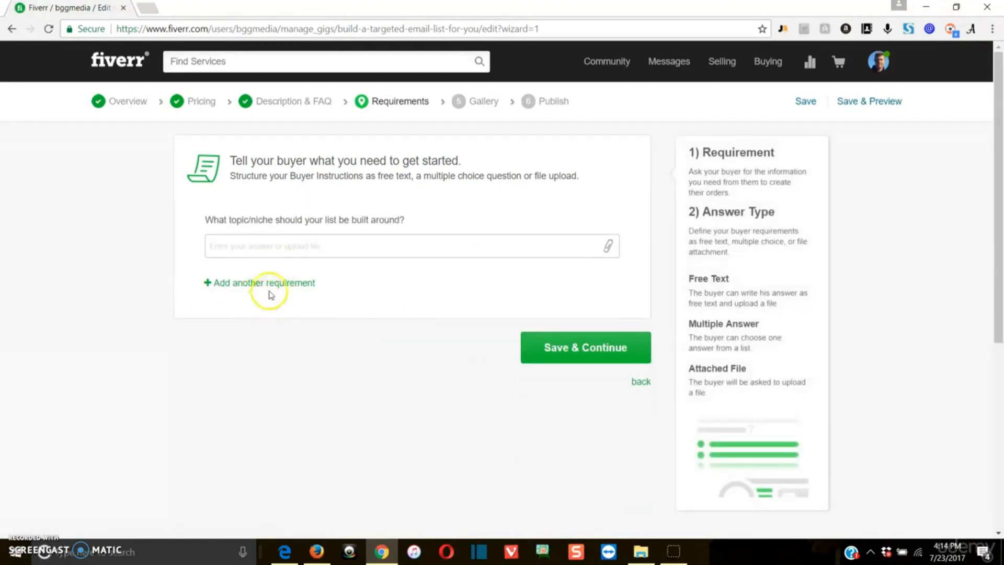
Start a second Free Text requirement, discard it, and save the requirements.
click(268, 284)
click(296, 334)
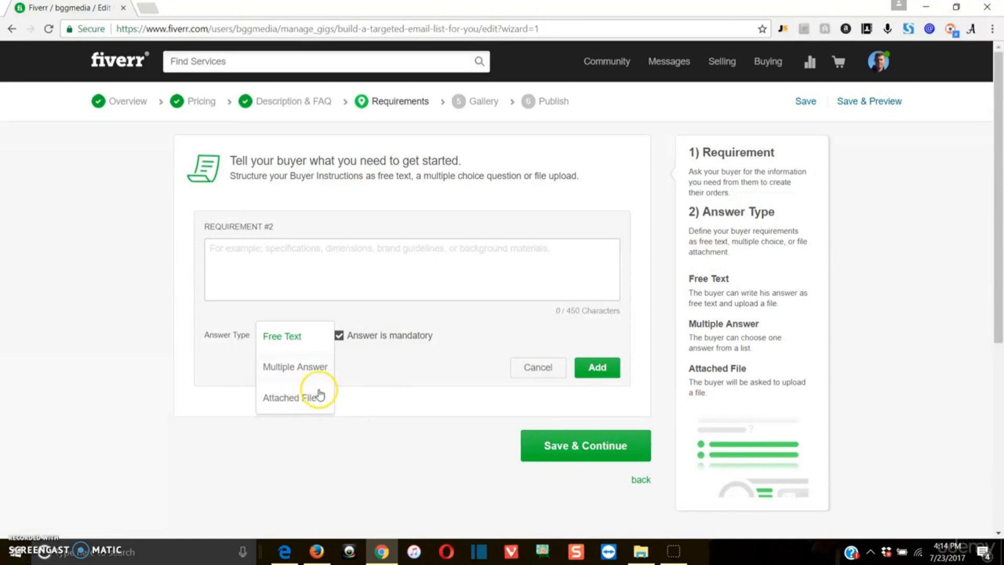
click(305, 334)
click(319, 255)
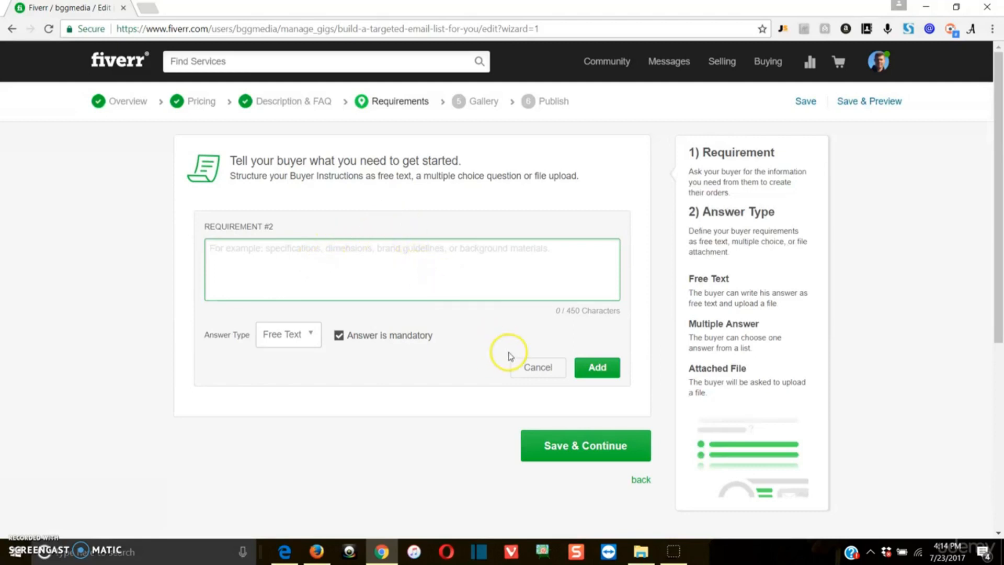
click(518, 364)
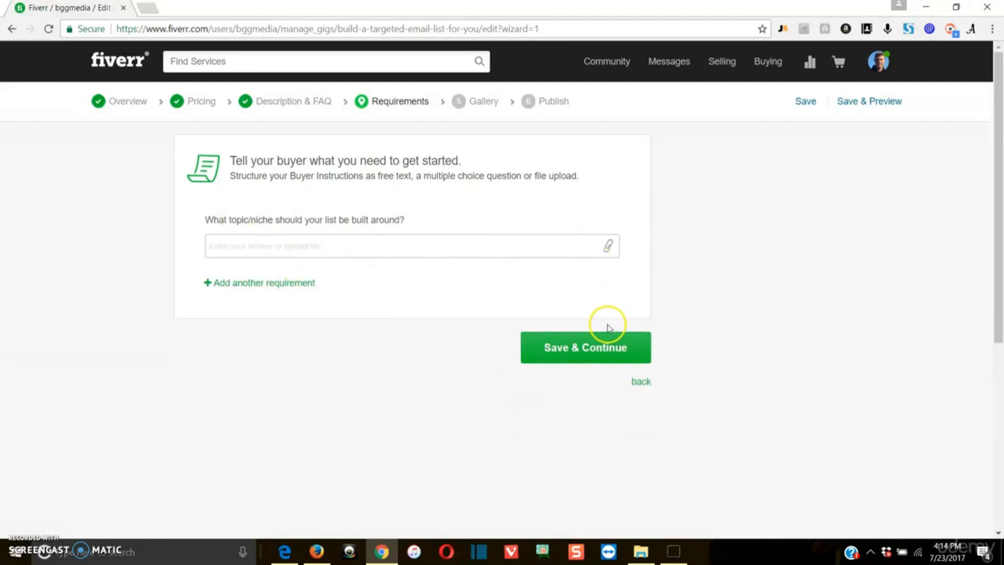
click(578, 347)
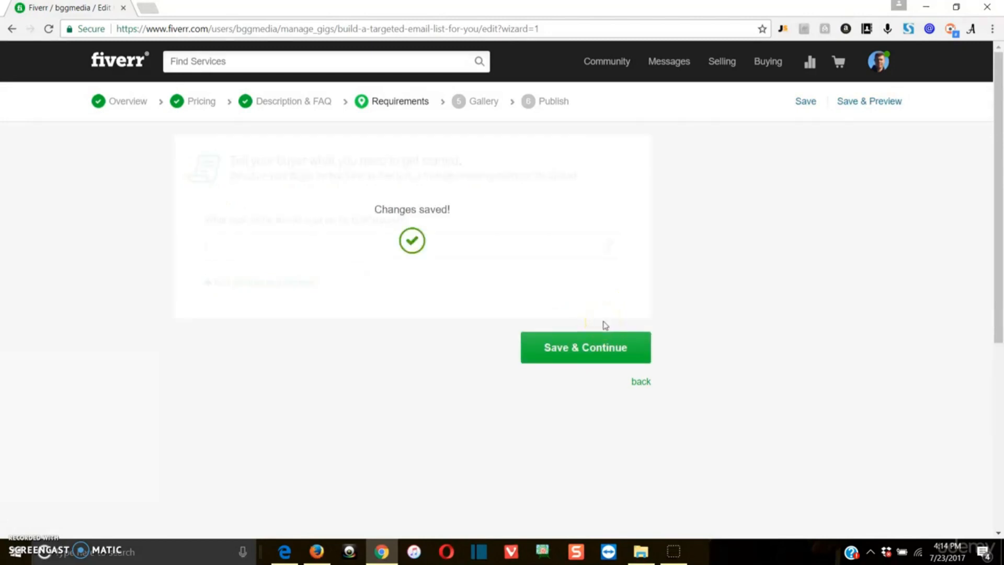
Load fiverr.com in a second tab and scroll through other gigs' cards for image ideas.
scroll(310, 324, down, 3)
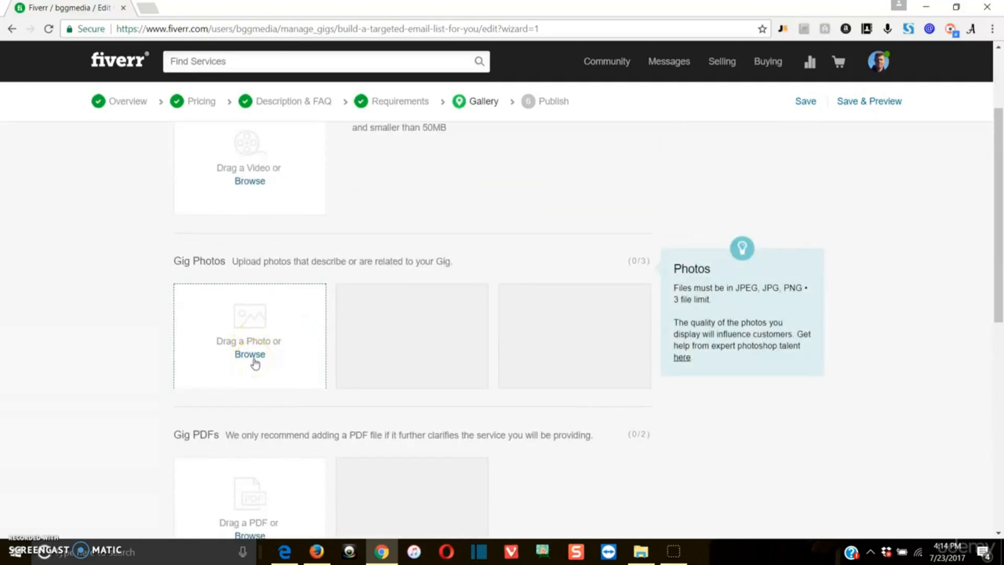
click(149, 7)
text(fiverr)
key(Return)
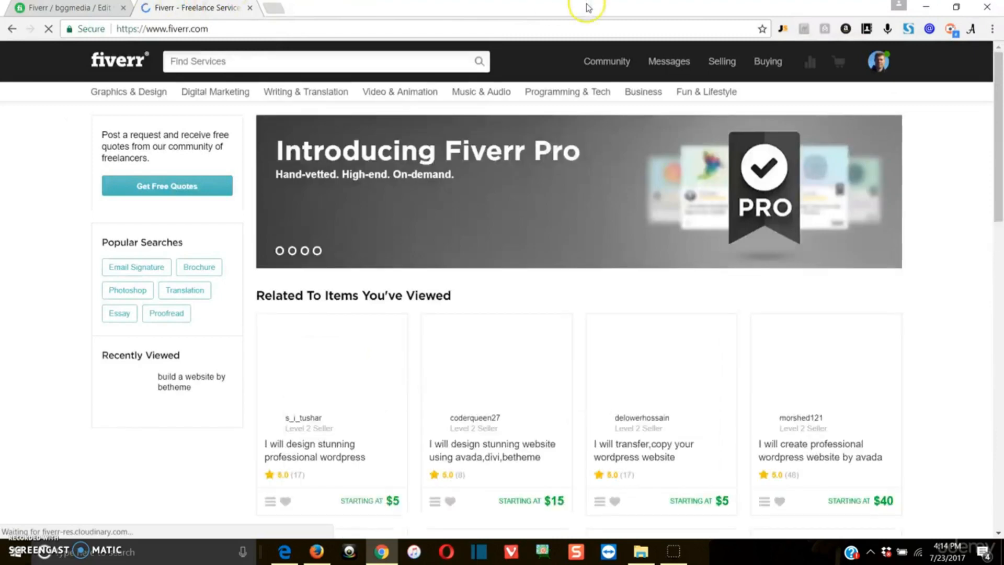
scroll(419, 261, down, 3)
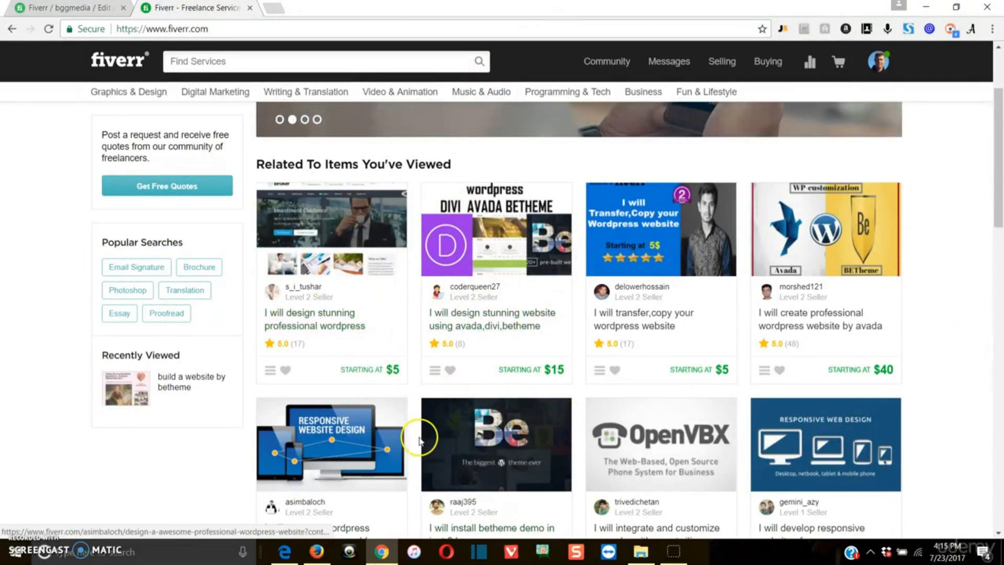
scroll(733, 348, down, 8)
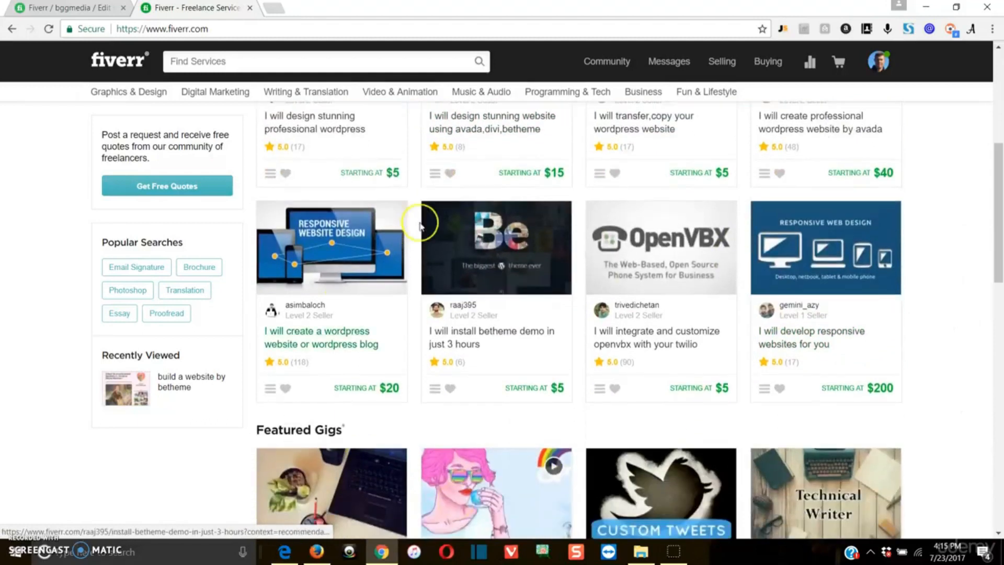
scroll(507, 347, down, 5)
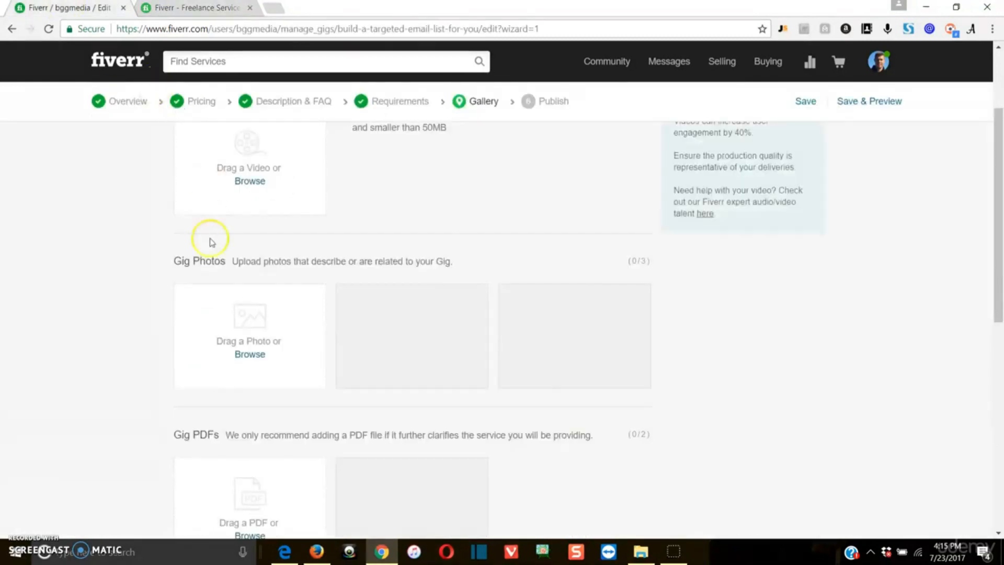
Upload the 'email market' image as the primary Gig Photo (1/3) and save the gallery.
click(248, 358)
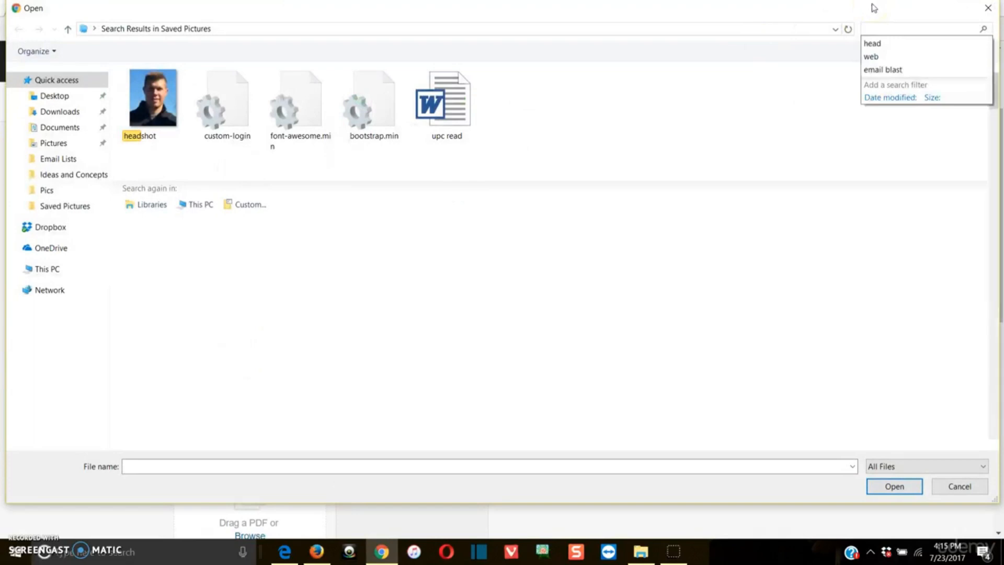
text(email)
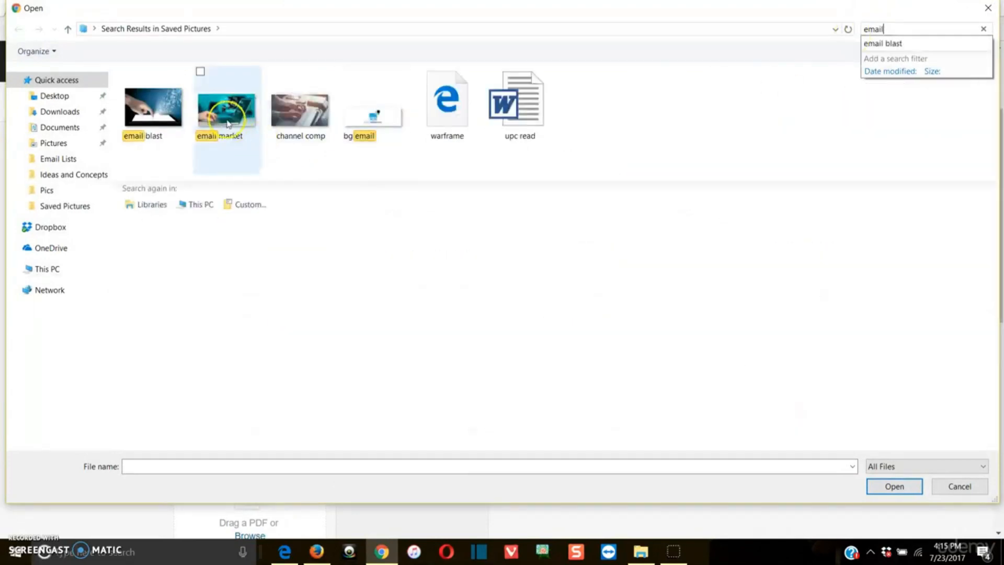
double_click(227, 123)
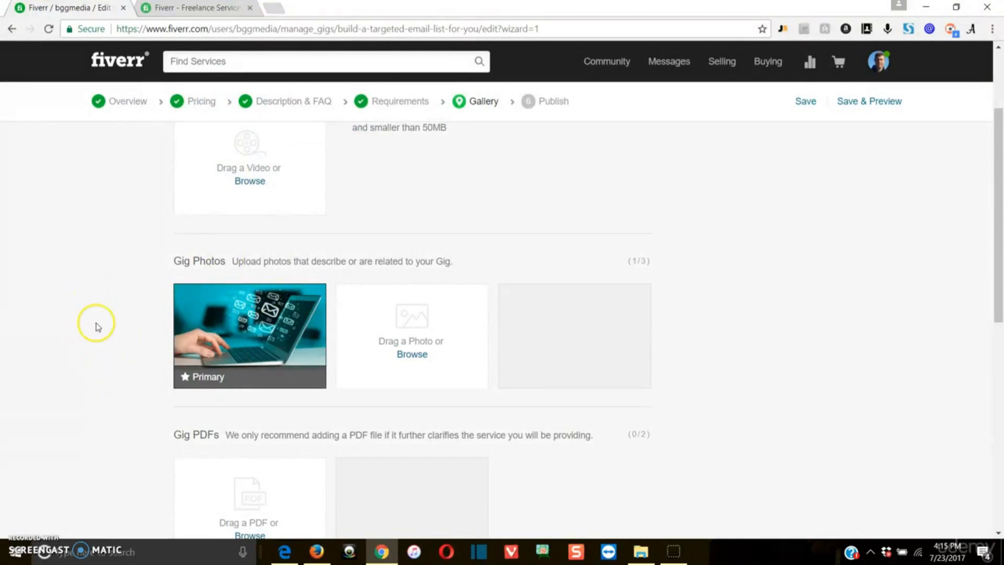
scroll(94, 327, down, 4)
click(588, 419)
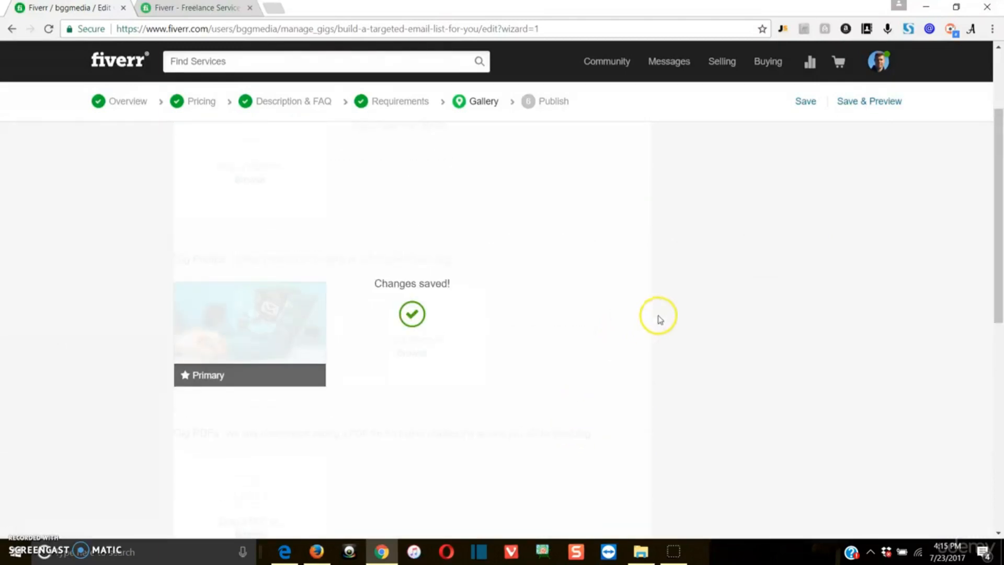